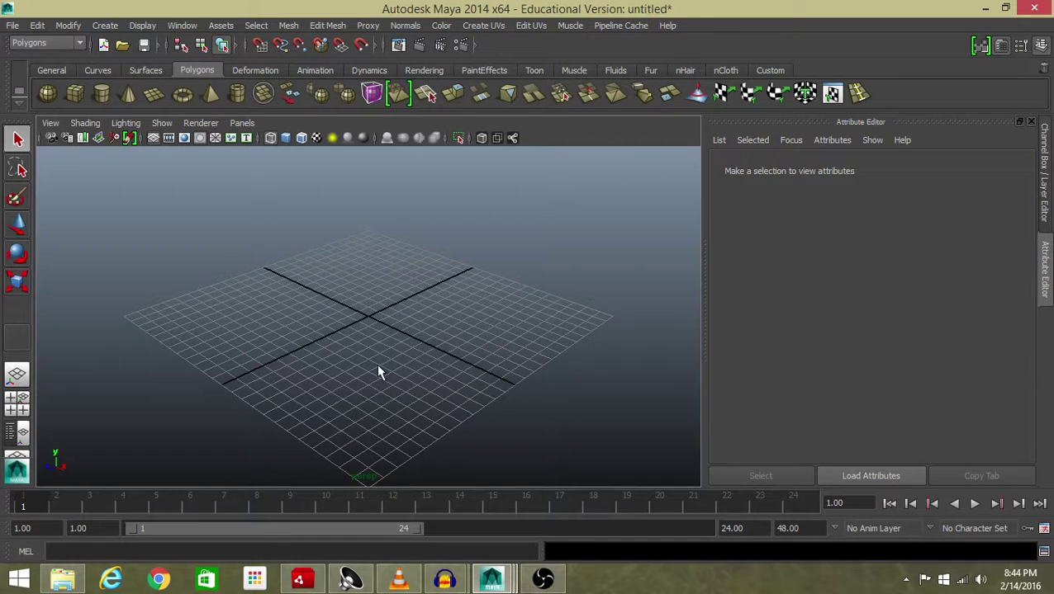
{"action": "left_click_drag", "start_coordinate": [378, 368], "coordinate": [203, 317], "text": "alt"}
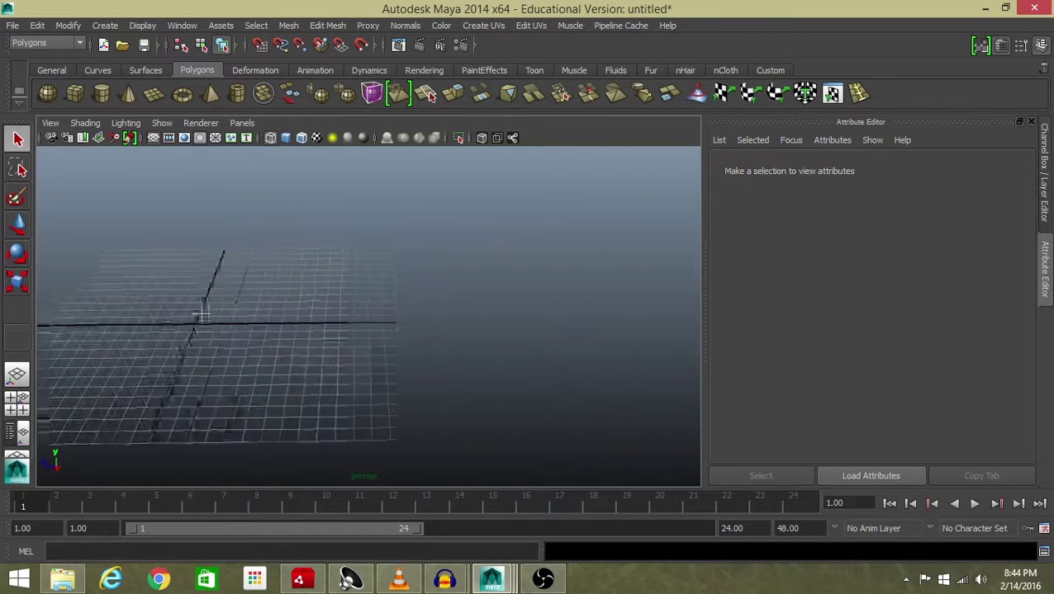
{"action": "middle_click_drag", "start_coordinate": [202, 316], "coordinate": [139, 296], "text": "alt"}
{"action": "left_click", "coordinate": [70, 95]}
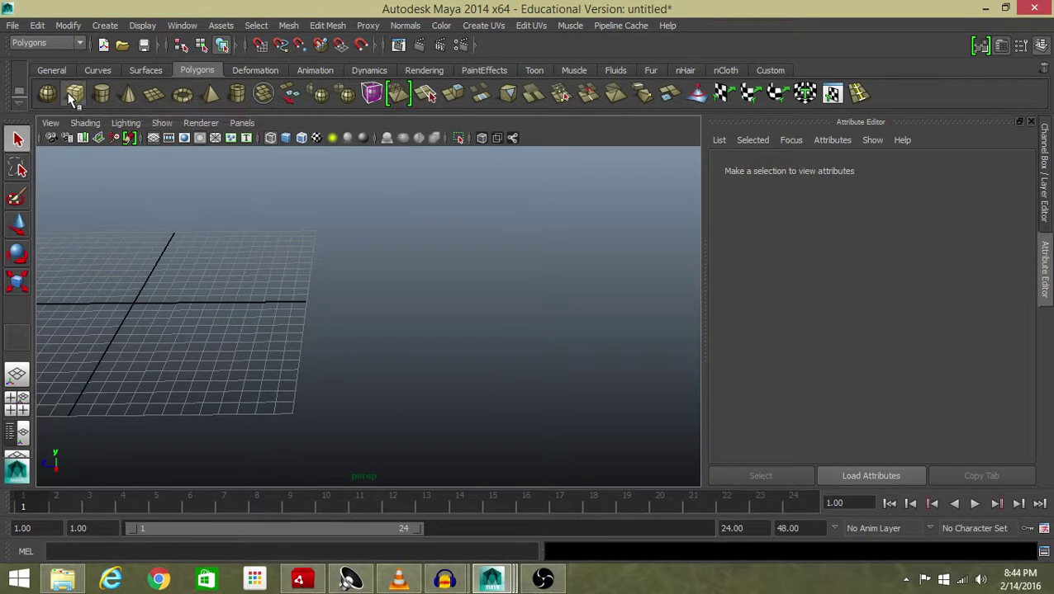
{"action": "left_click", "coordinate": [73, 95]}
{"action": "left_click_drag", "start_coordinate": [129, 252], "coordinate": [338, 415], "text": "alt"}
{"action": "left_click", "coordinate": [294, 322]}
{"action": "left_click_drag", "start_coordinate": [339, 416], "coordinate": [355, 371], "text": "alt"}
{"action": "key", "text": "ctrl+z"}
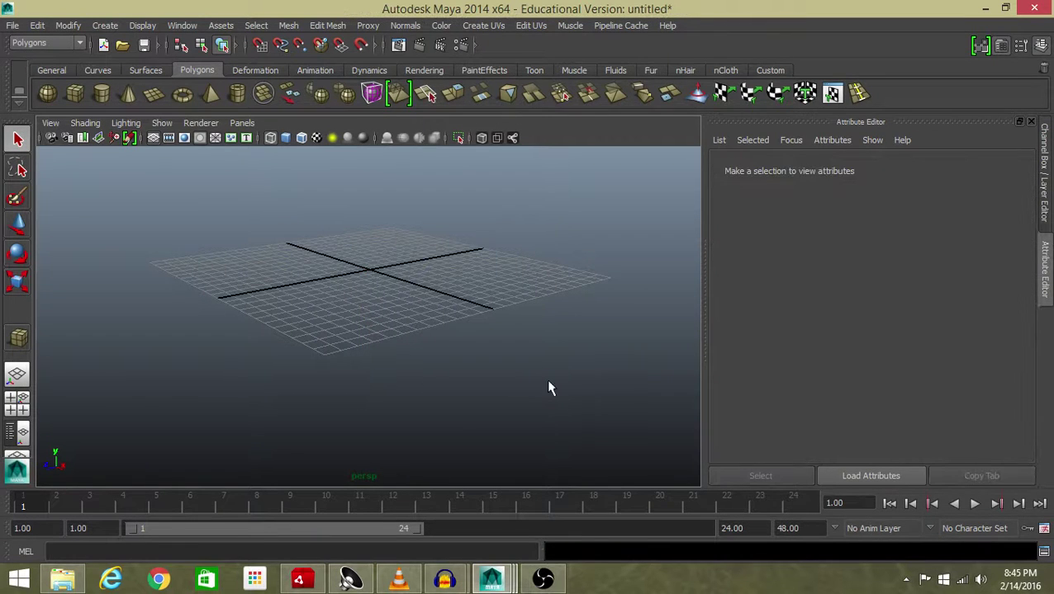
Create a polygon cube with its base filling one quadrant of the grid and raise it into a low box.
{"action": "left_click_drag", "start_coordinate": [317, 284], "coordinate": [261, 329], "text": "alt"}
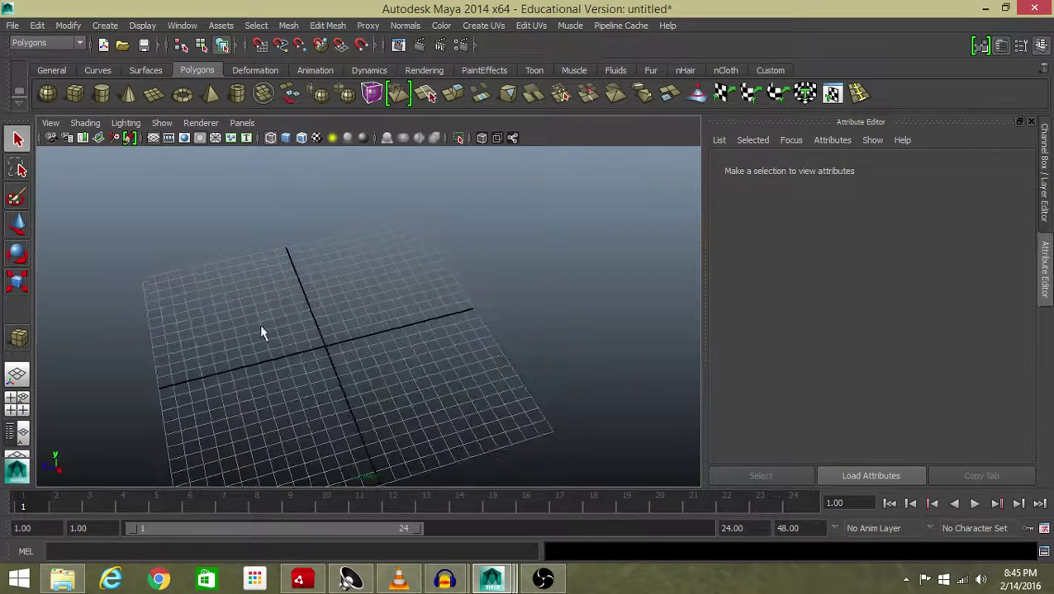
{"action": "left_click", "coordinate": [74, 93]}
{"action": "left_click_drag", "start_coordinate": [305, 369], "coordinate": [494, 470], "text": "alt"}
{"action": "left_click_drag", "start_coordinate": [404, 413], "coordinate": [471, 396], "text": "alt"}
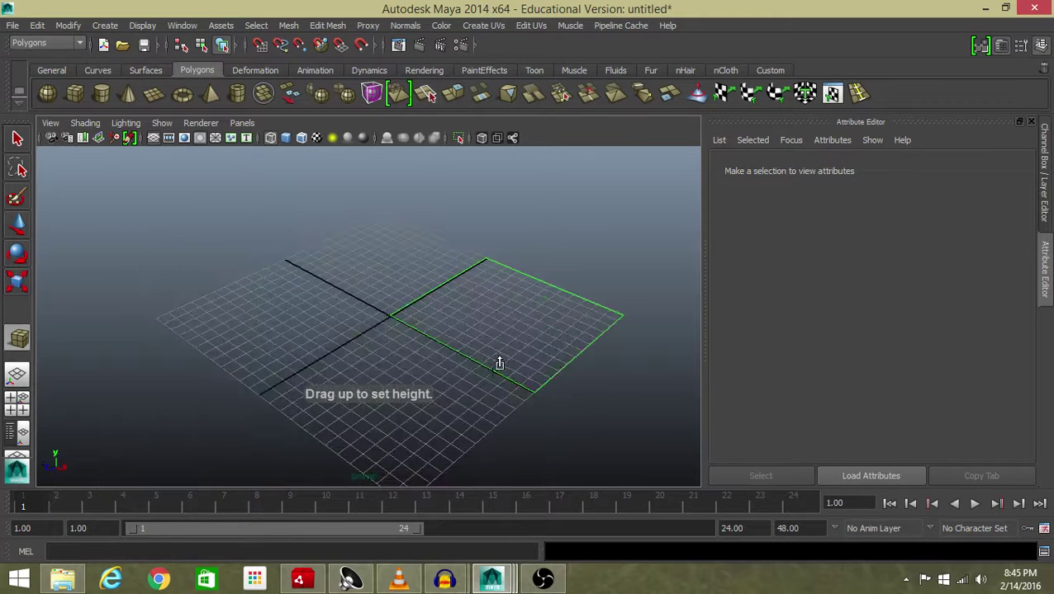
{"action": "left_click_drag", "start_coordinate": [499, 364], "coordinate": [517, 255]}
Move the box to the centre of the grid and display it shaded with textures.
{"action": "left_click_drag", "start_coordinate": [482, 286], "coordinate": [463, 302], "text": "alt"}
{"action": "key", "text": "w"}
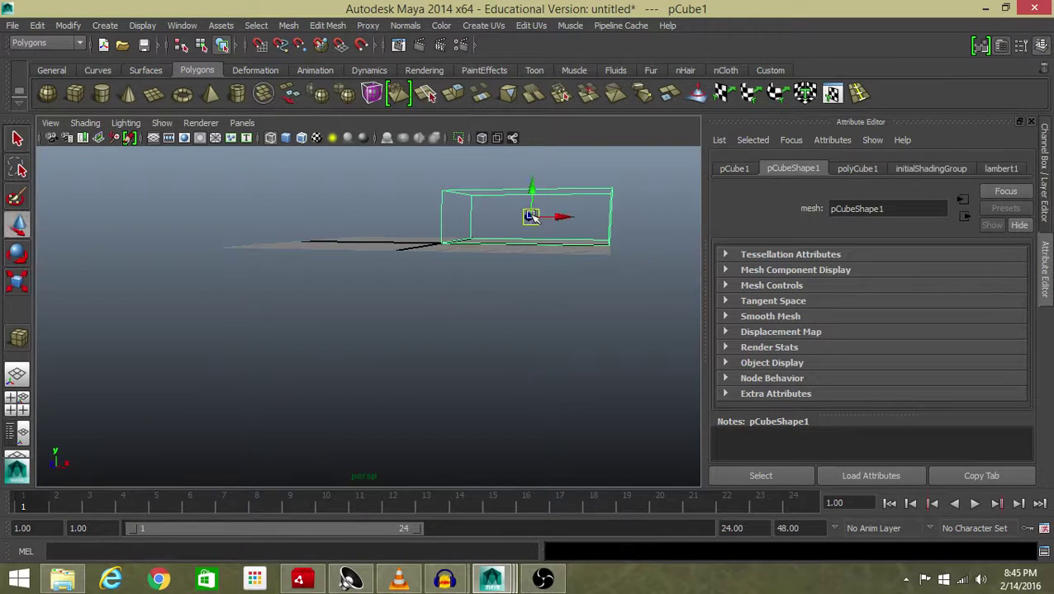
{"action": "left_click_drag", "start_coordinate": [558, 217], "coordinate": [233, 312], "text": "alt"}
{"action": "left_click_drag", "start_coordinate": [211, 394], "coordinate": [297, 377], "text": "alt"}
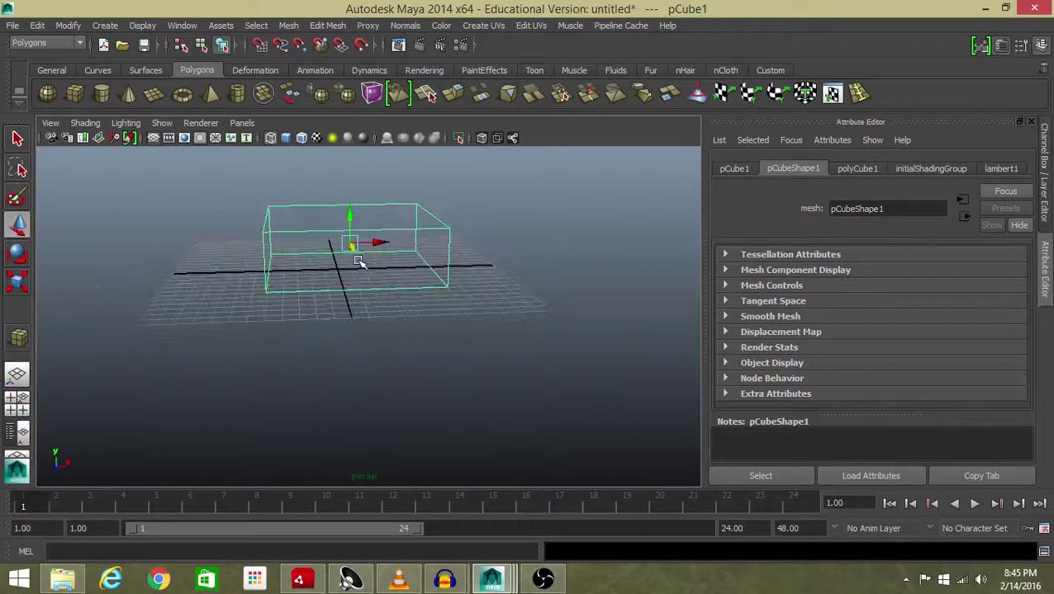
{"action": "key", "text": "6"}
{"action": "left_click_drag", "start_coordinate": [330, 285], "coordinate": [305, 308], "text": "alt"}
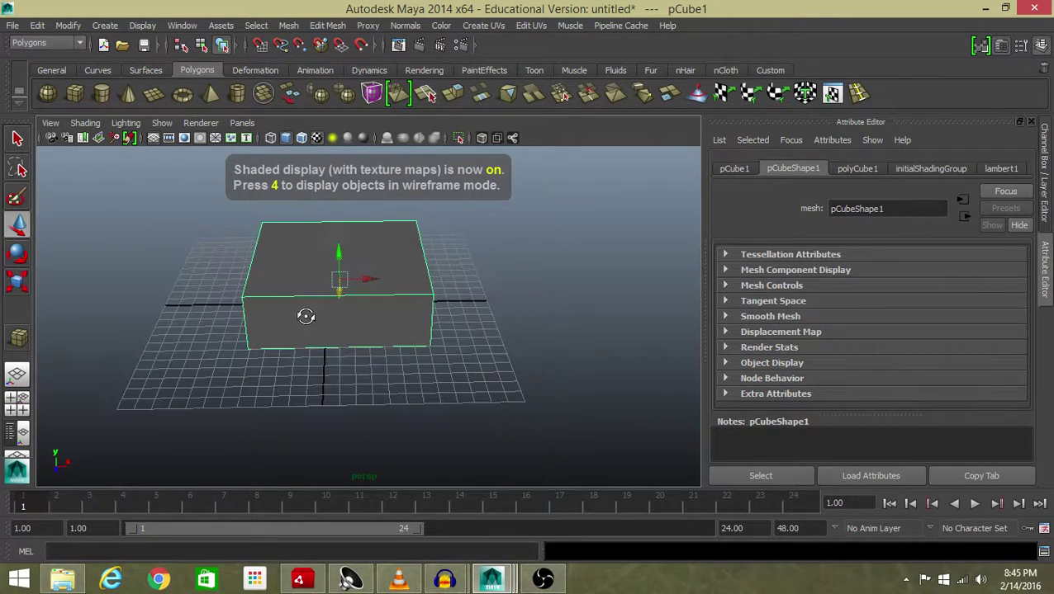
Insert two edge loops across the box's front wall and top, one through the middle and one halfway to the side.
{"action": "right_click_drag", "start_coordinate": [310, 240], "coordinate": [311, 205]}
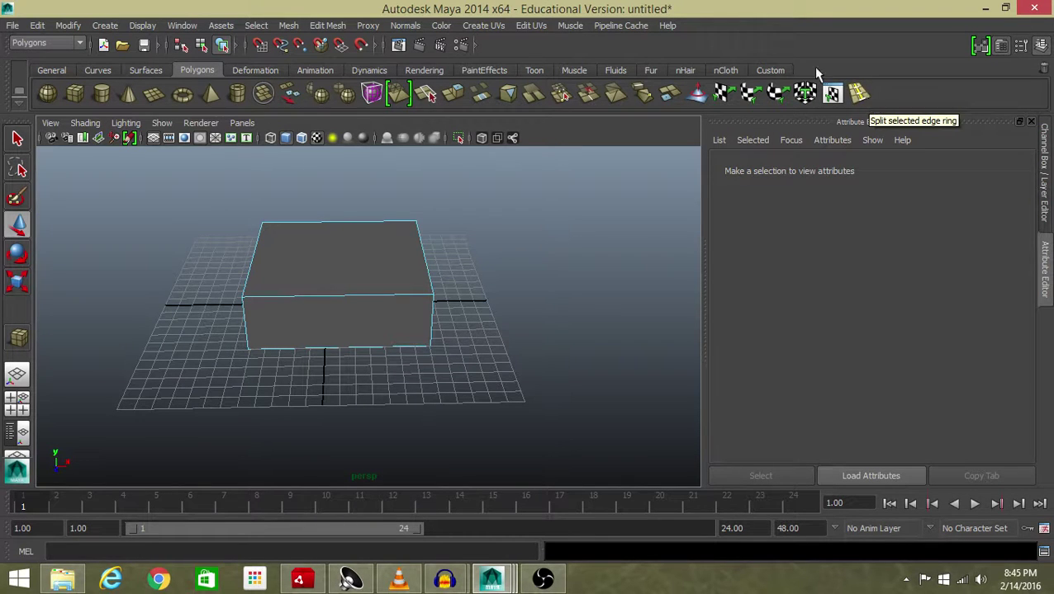
{"action": "left_click", "coordinate": [323, 25]}
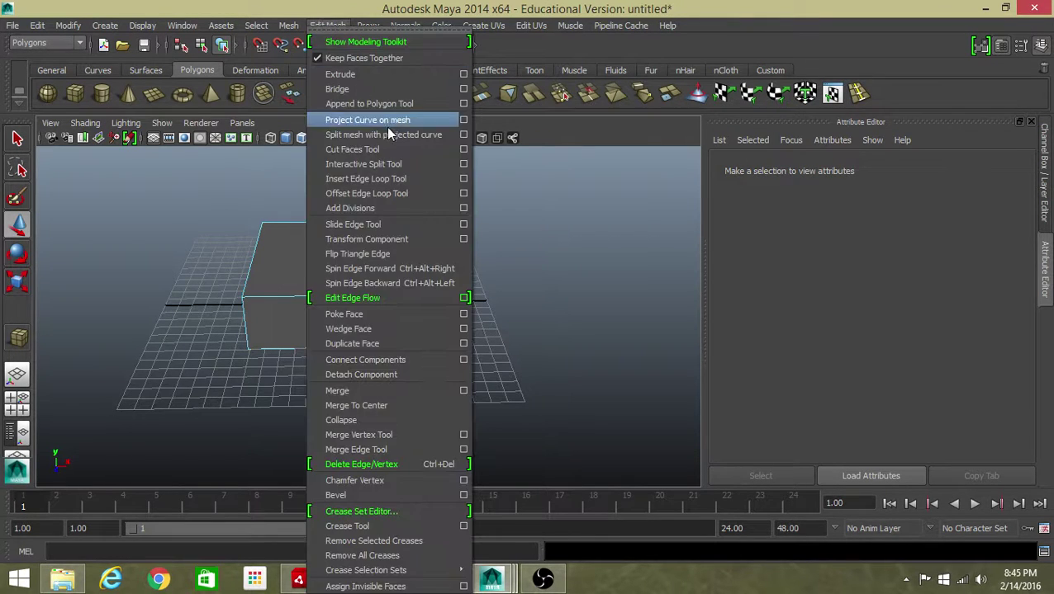
{"action": "left_click", "coordinate": [400, 181]}
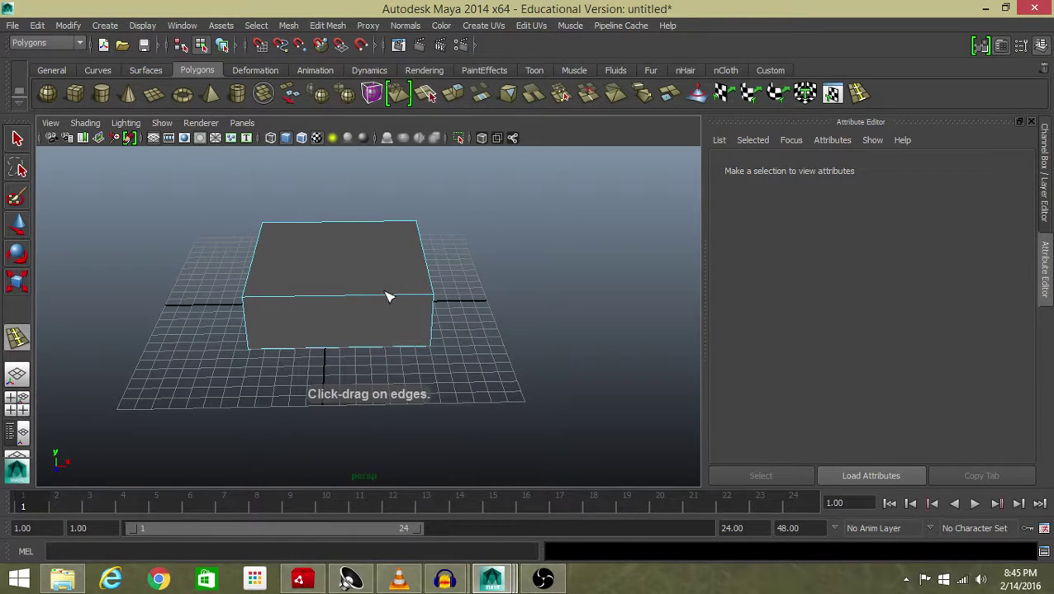
{"action": "left_click", "coordinate": [346, 305]}
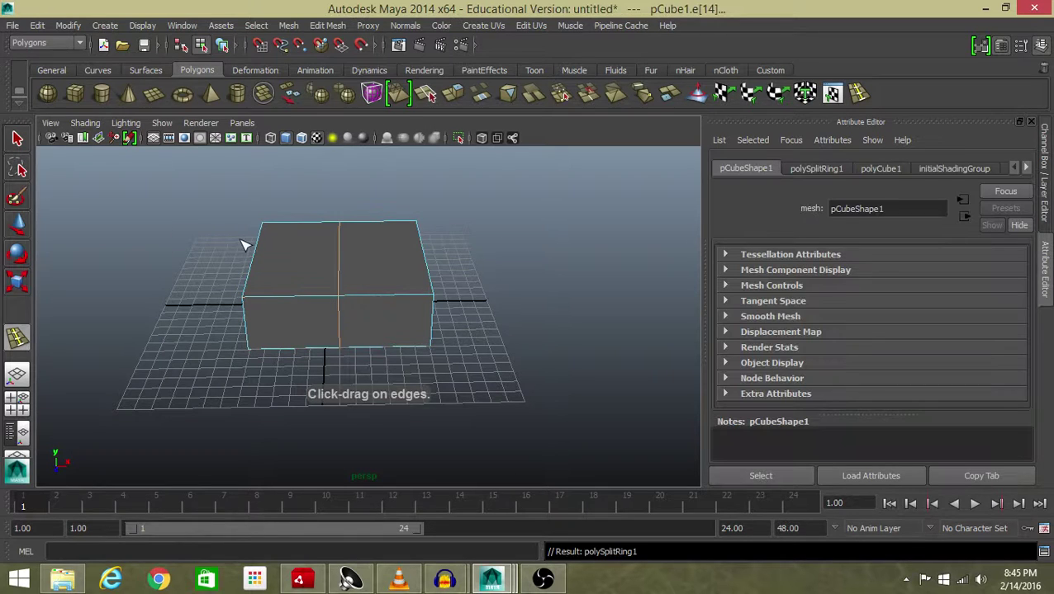
{"action": "left_click", "coordinate": [279, 301]}
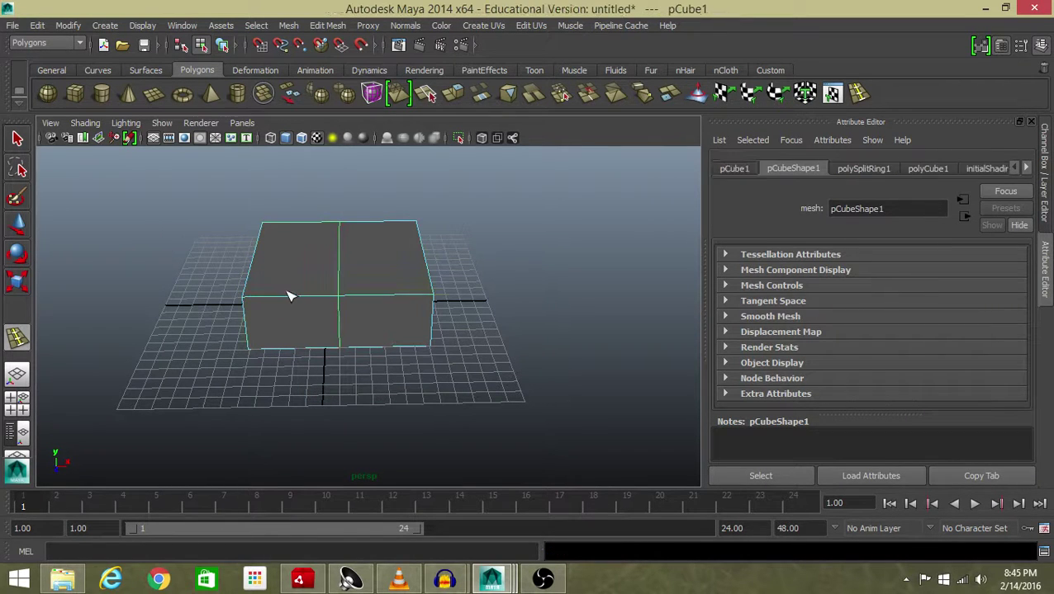
{"action": "left_click", "coordinate": [288, 295]}
{"action": "left_click", "coordinate": [289, 300]}
{"action": "left_click", "coordinate": [291, 296]}
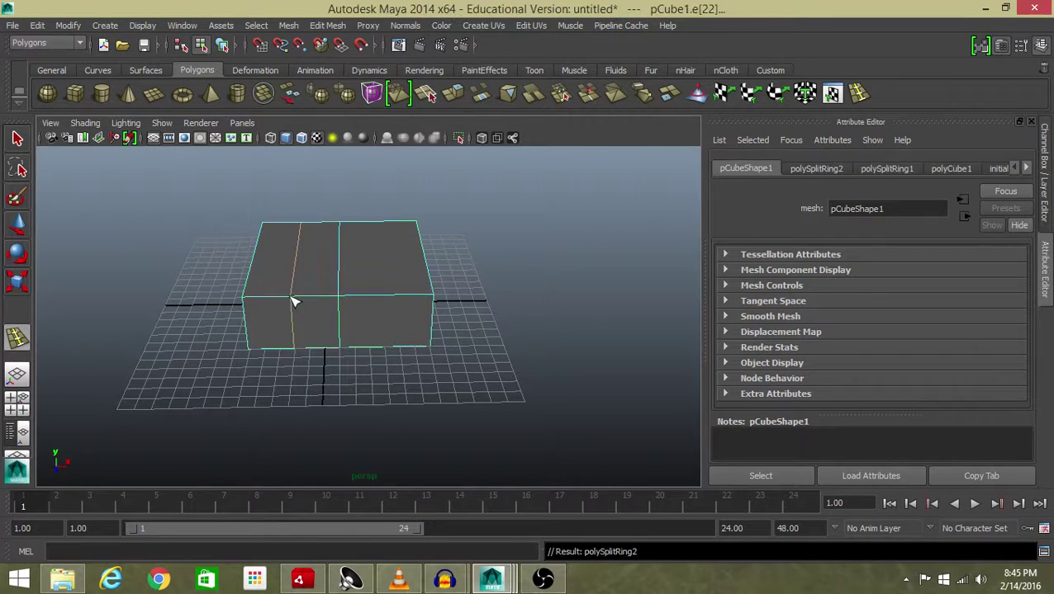
Insert two horizontal edge loops around the box's walls and one vertical loop halfway along its depth.
{"action": "left_click_drag", "start_coordinate": [437, 327], "coordinate": [430, 308]}
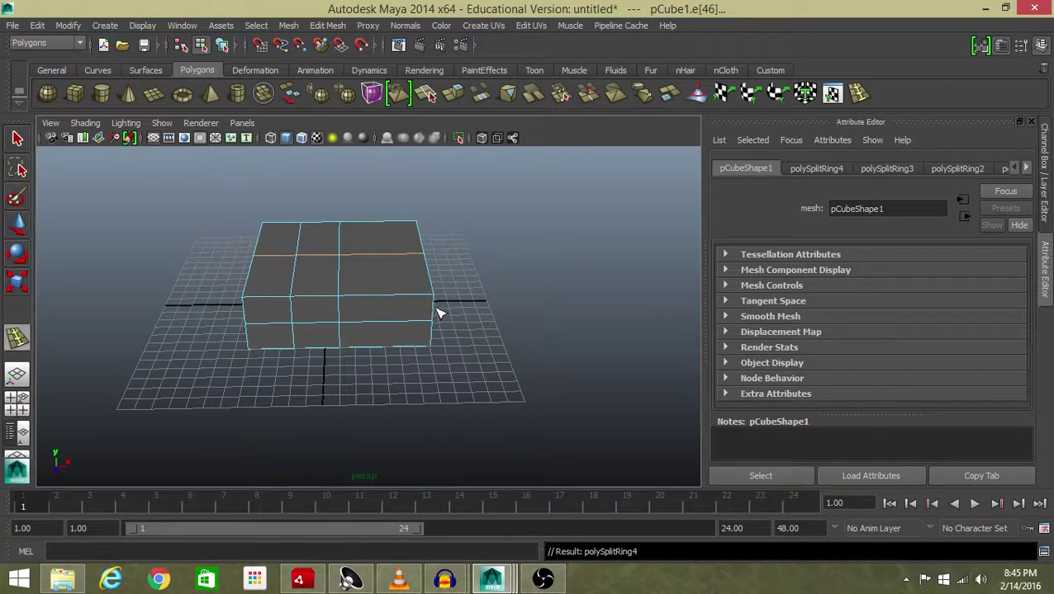
{"action": "left_click_drag", "start_coordinate": [438, 313], "coordinate": [438, 308]}
{"action": "left_click_drag", "start_coordinate": [499, 358], "coordinate": [275, 303], "text": "alt"}
{"action": "right_click_drag", "start_coordinate": [275, 277], "coordinate": [202, 239]}
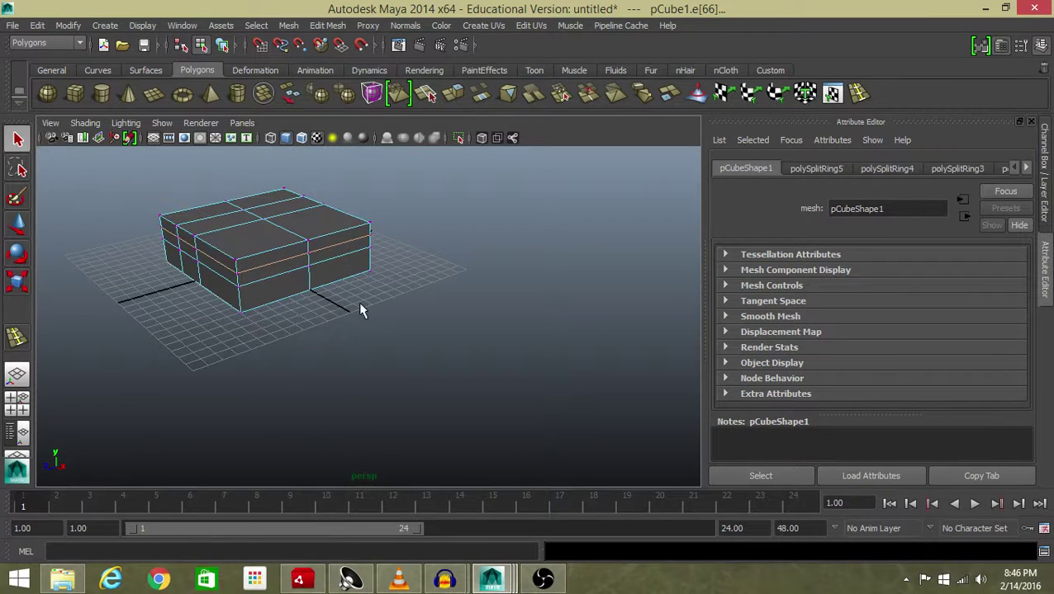
Delete the horizontal and vertical dividing edges on the side wall that has only one vertical division.
{"action": "right_click_drag", "start_coordinate": [282, 281], "coordinate": [278, 216]}
{"action": "left_click", "coordinate": [321, 294]}
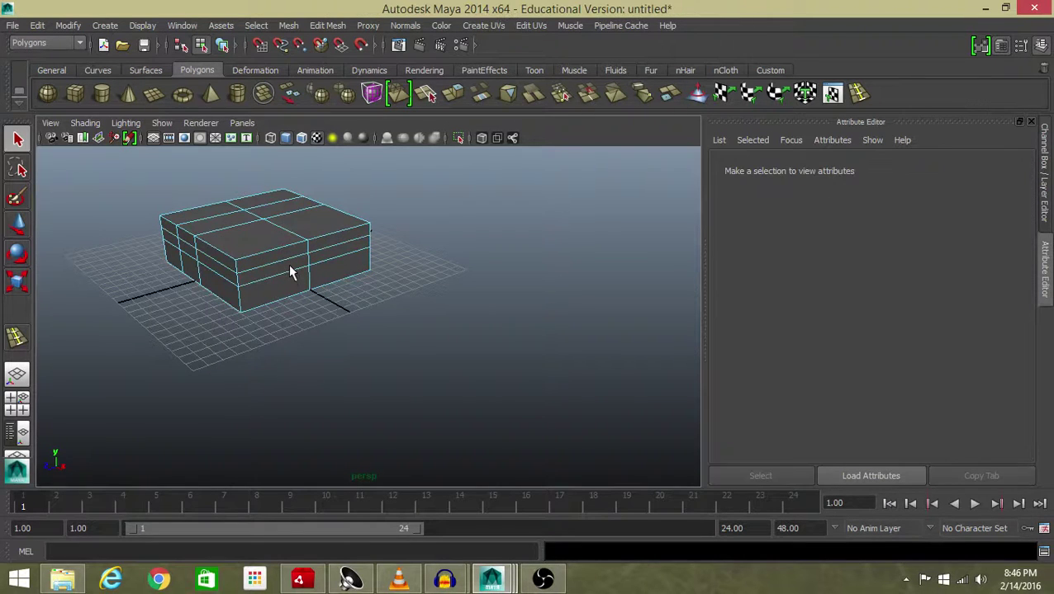
{"action": "left_click", "coordinate": [287, 271]}
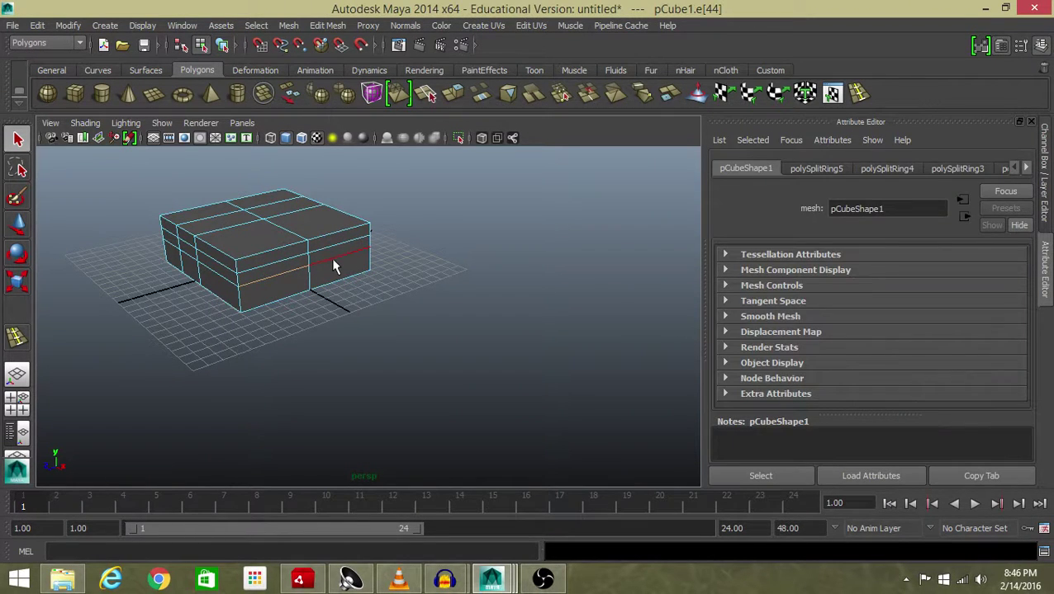
{"action": "key", "text": "Delete"}
{"action": "left_click", "coordinate": [334, 265]}
{"action": "key", "text": "ctrl+z"}
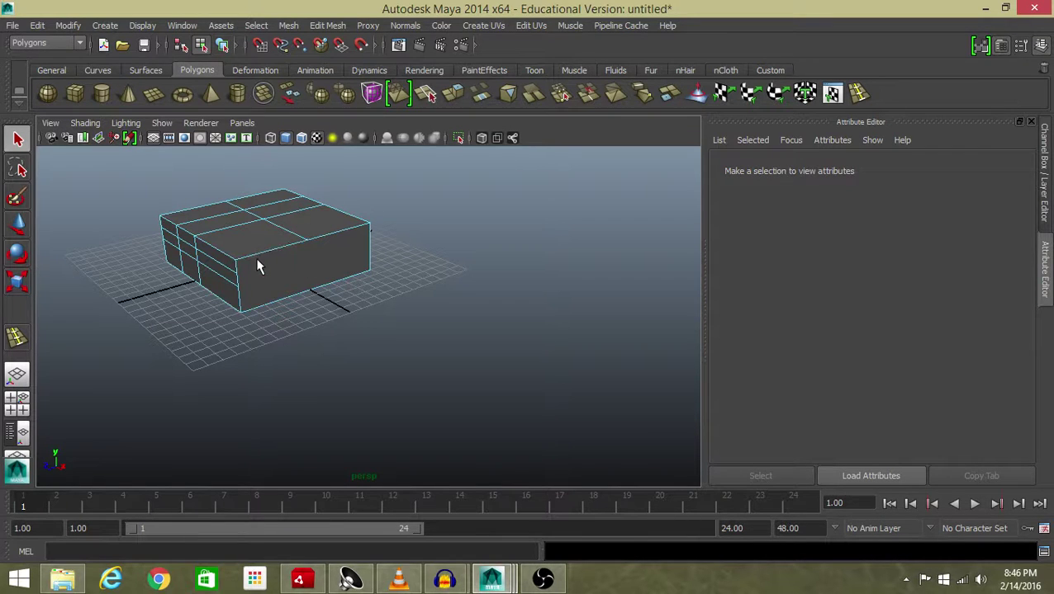
{"action": "right_click_drag", "start_coordinate": [260, 250], "coordinate": [261, 214]}
{"action": "left_click", "coordinate": [259, 255]}
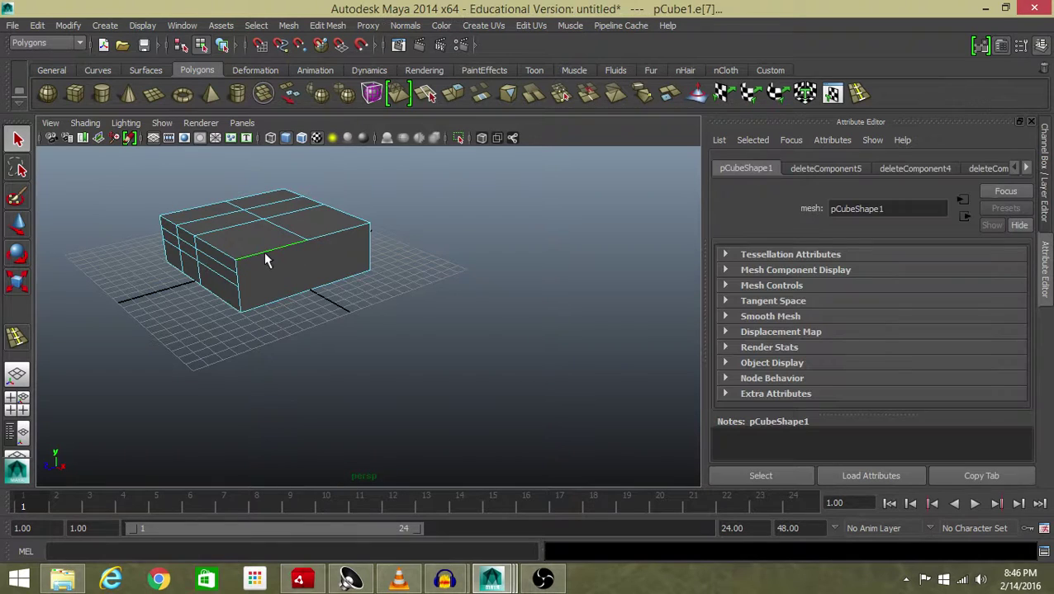
{"action": "left_click", "coordinate": [240, 334]}
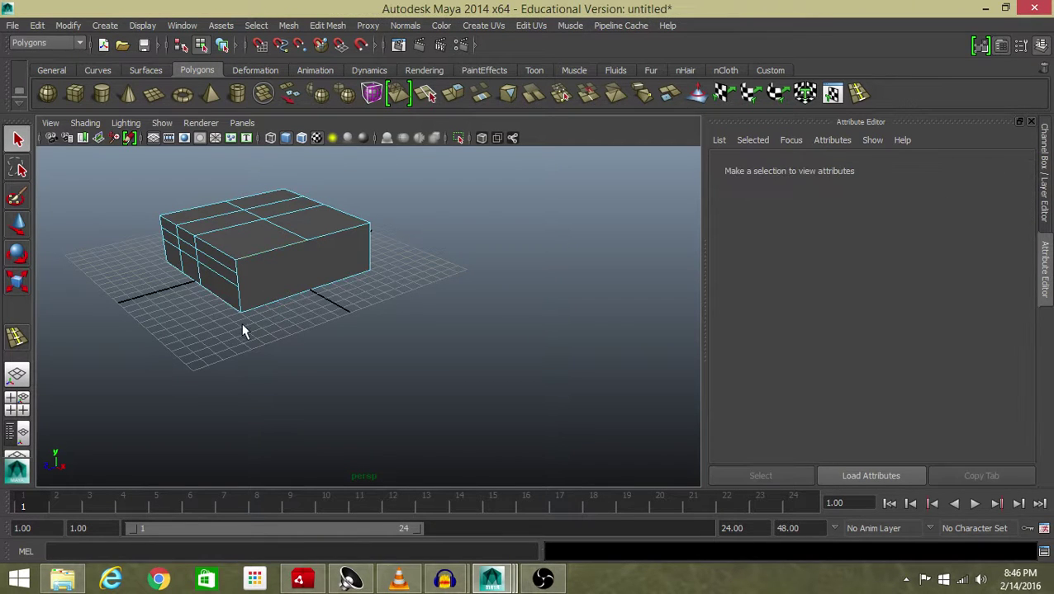
{"action": "left_click_drag", "start_coordinate": [242, 331], "coordinate": [353, 348], "text": "alt"}
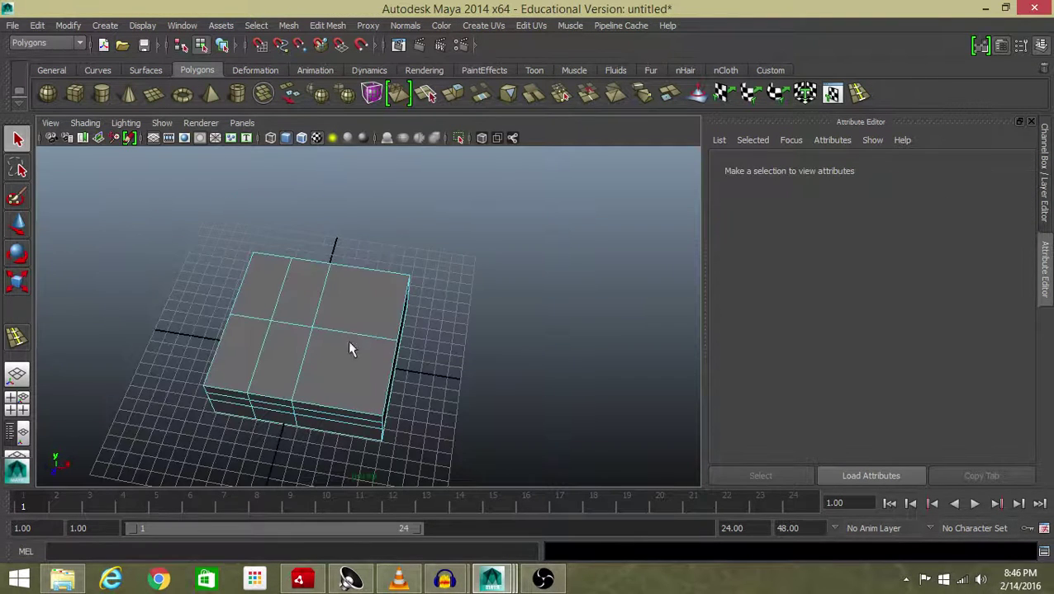
{"action": "left_click", "coordinate": [389, 381]}
{"action": "left_click", "coordinate": [859, 101]}
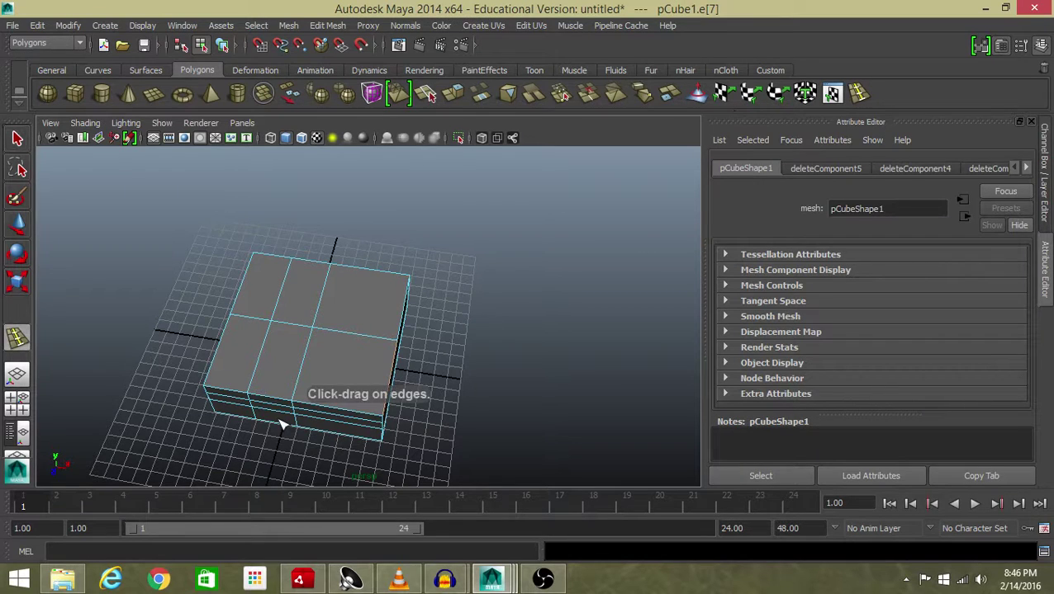
{"action": "left_click", "coordinate": [393, 380]}
{"action": "left_click_drag", "start_coordinate": [405, 377], "coordinate": [254, 358], "text": "alt"}
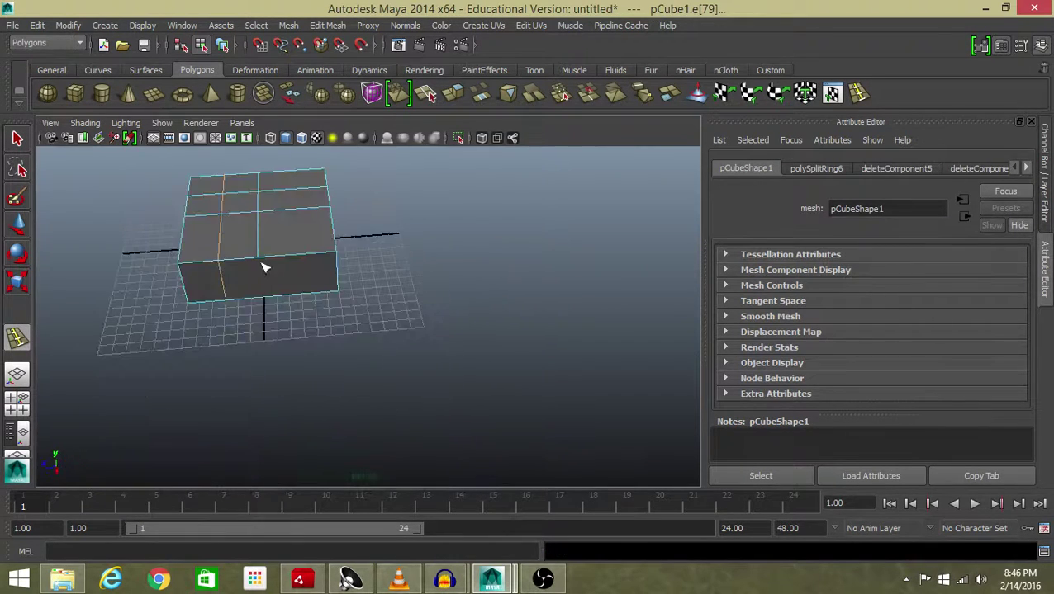
{"action": "left_click", "coordinate": [322, 258]}
{"action": "key", "text": "ctrl+z"}
{"action": "key", "text": "ctrl+z"}
{"action": "left_click_drag", "start_coordinate": [148, 347], "coordinate": [233, 344], "text": "alt"}
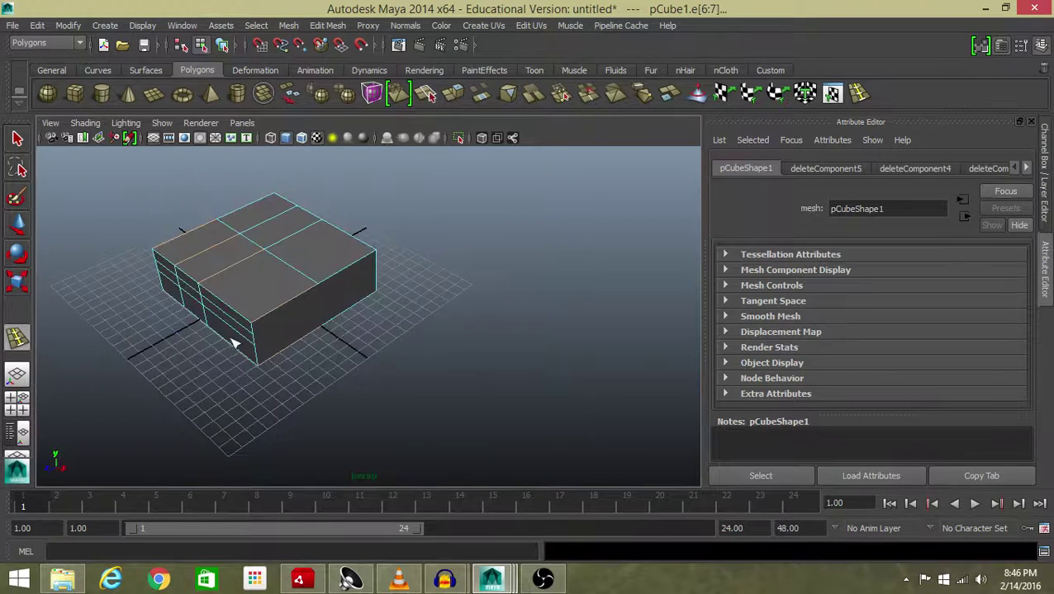
Delete all the dividing edges on the box's top face, leaving the front wall's divisions in place.
{"action": "left_click", "coordinate": [16, 141]}
{"action": "left_click_drag", "start_coordinate": [87, 287], "coordinate": [238, 327], "text": "alt"}
{"action": "left_click", "coordinate": [231, 324]}
{"action": "left_click", "coordinate": [276, 281]}
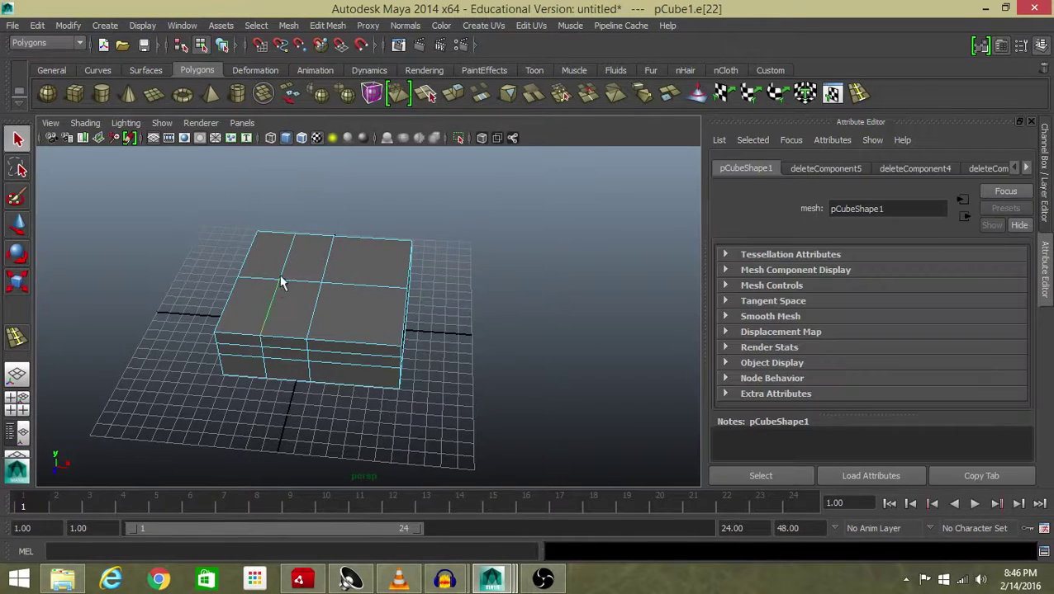
{"action": "key", "text": "Delete"}
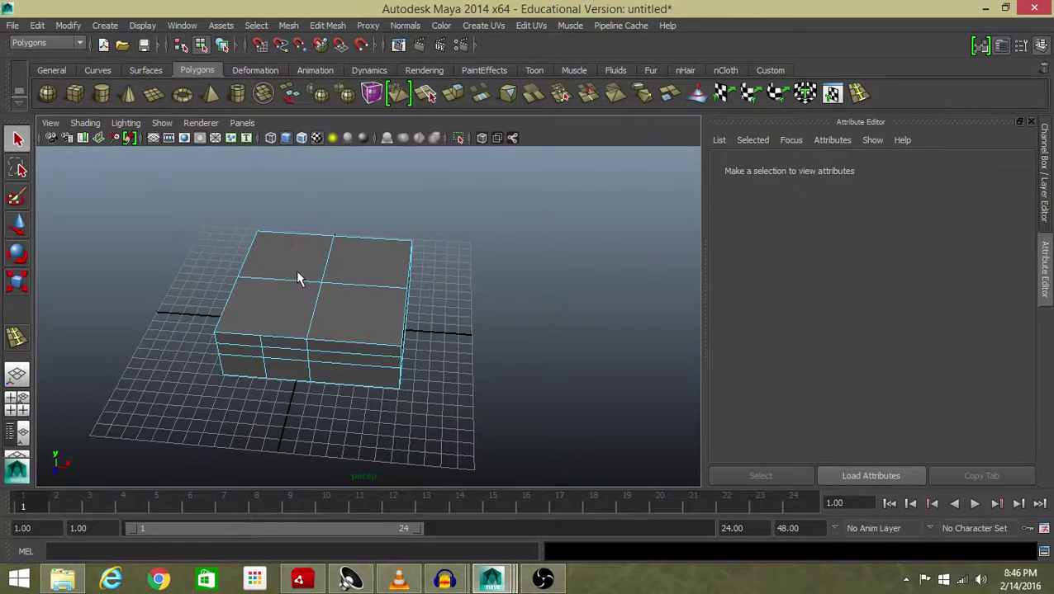
{"action": "left_click", "coordinate": [298, 280]}
{"action": "key", "text": "Delete"}
{"action": "left_click", "coordinate": [323, 265]}
{"action": "key", "text": "Delete"}
{"action": "left_click", "coordinate": [322, 303]}
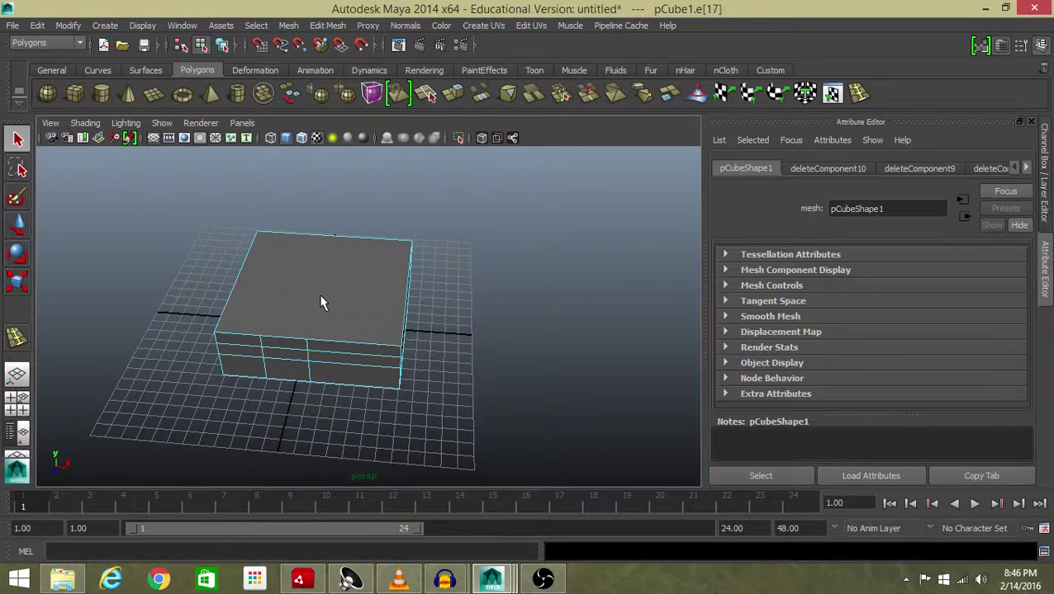
Delete the two horizontal edges crossing the middle panel of the front wall to form one full-height door face.
{"action": "left_click_drag", "start_coordinate": [252, 358], "coordinate": [249, 320], "text": "alt"}
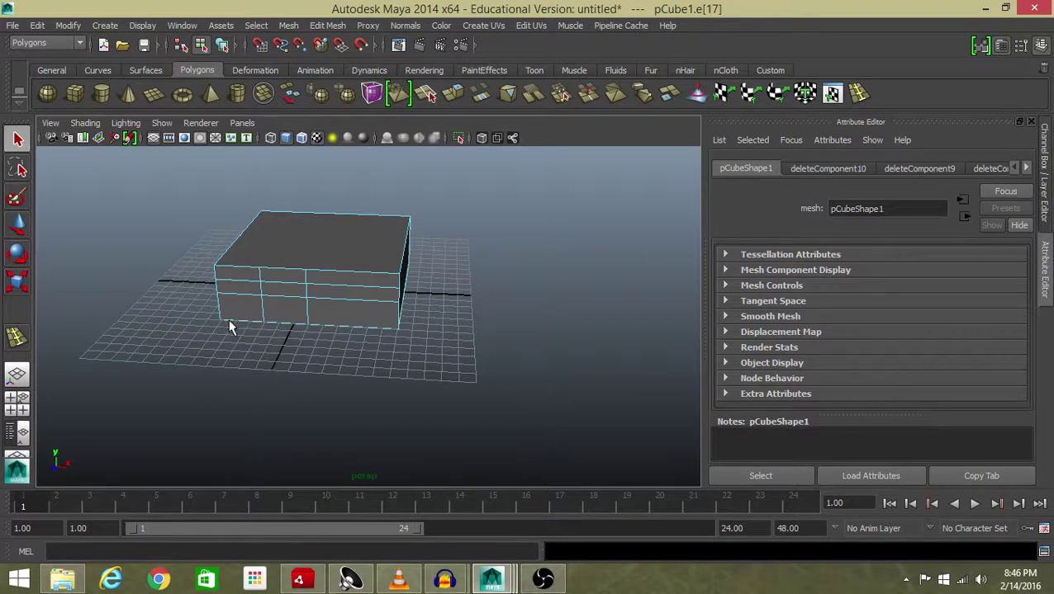
{"action": "right_click_drag", "start_coordinate": [281, 240], "coordinate": [287, 310]}
{"action": "left_click", "coordinate": [281, 300]}
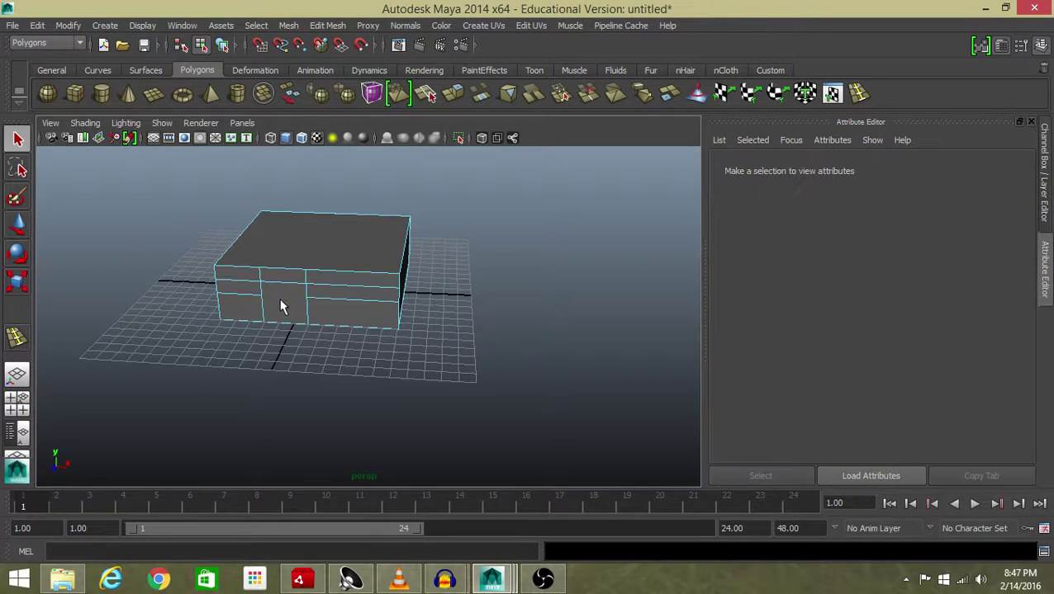
{"action": "left_click_drag", "start_coordinate": [245, 323], "coordinate": [375, 321], "text": "alt"}
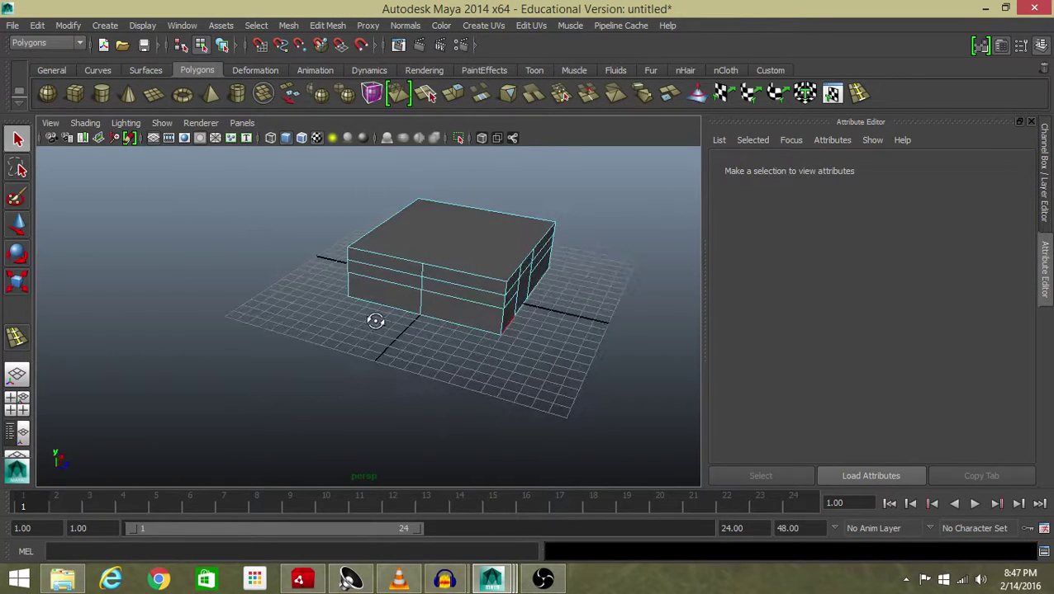
{"action": "left_click_drag", "start_coordinate": [618, 266], "coordinate": [483, 266], "text": "alt"}
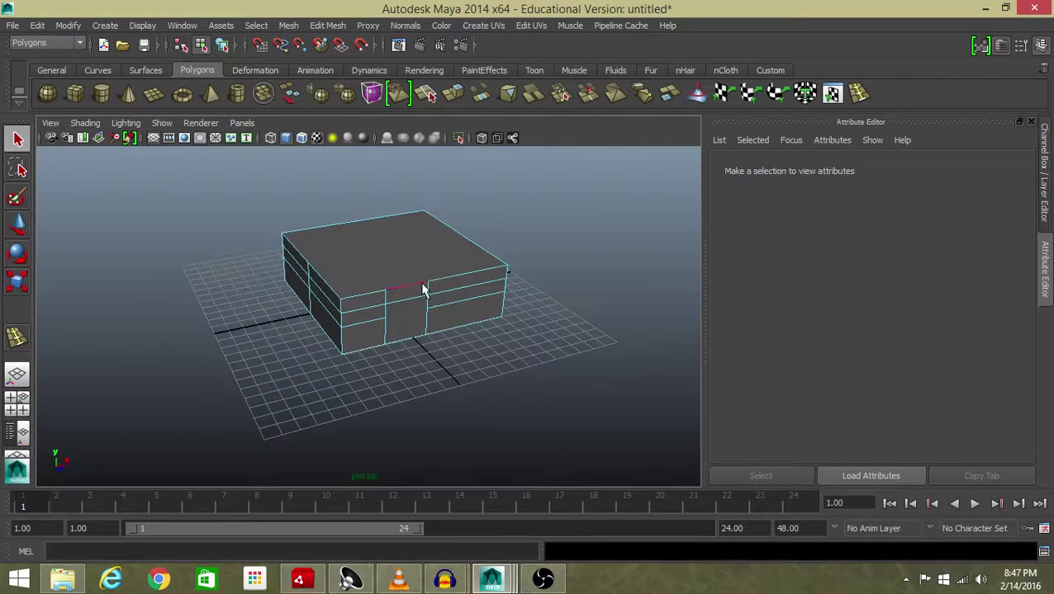
{"action": "left_click", "coordinate": [407, 302]}
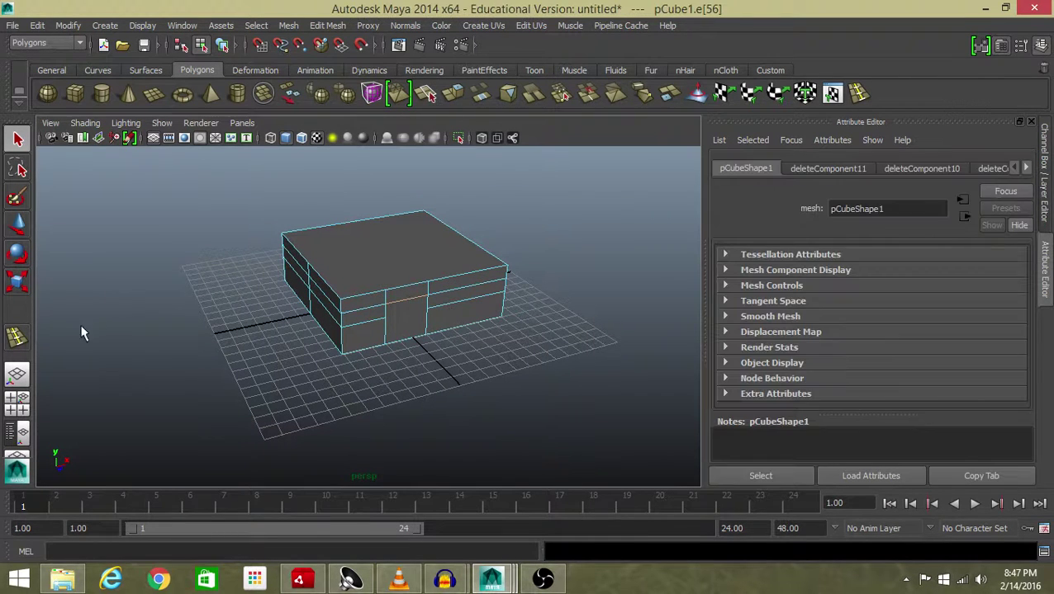
{"action": "left_click", "coordinate": [86, 354]}
Extrude the full-height door face on the front wall and scale it uniformly inward to form a door frame.
{"action": "right_click_drag", "start_coordinate": [402, 303], "coordinate": [401, 281]}
{"action": "left_click", "coordinate": [409, 306]}
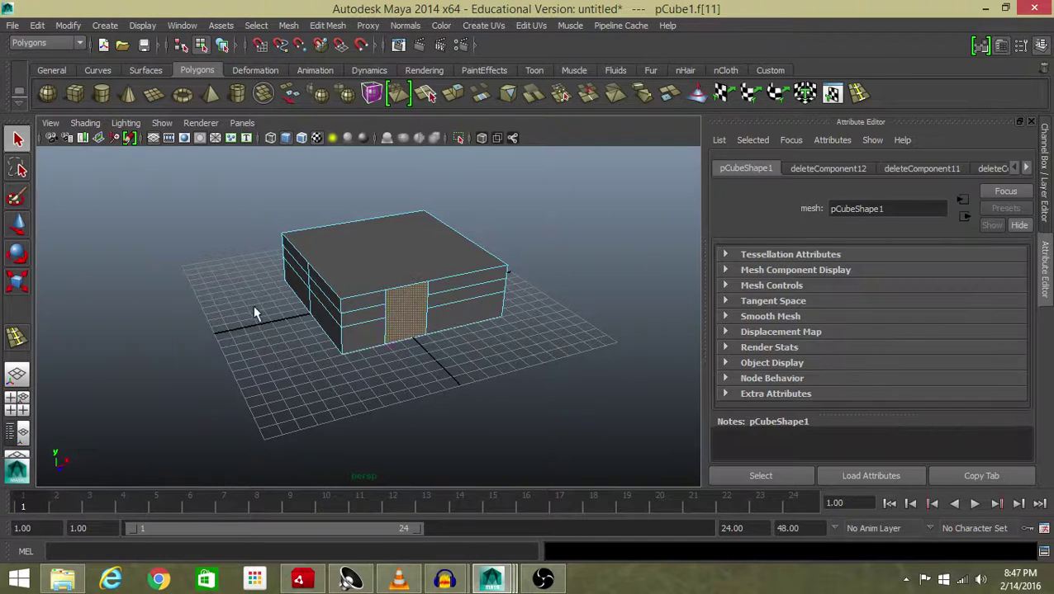
{"action": "key", "text": "f"}
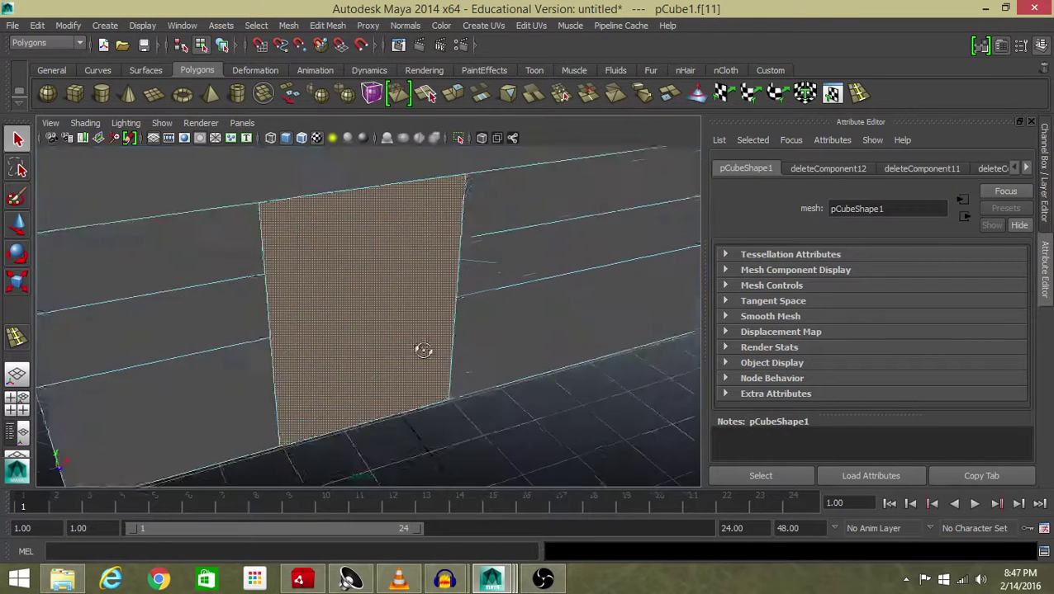
{"action": "left_click", "coordinate": [452, 93]}
{"action": "key", "text": "r"}
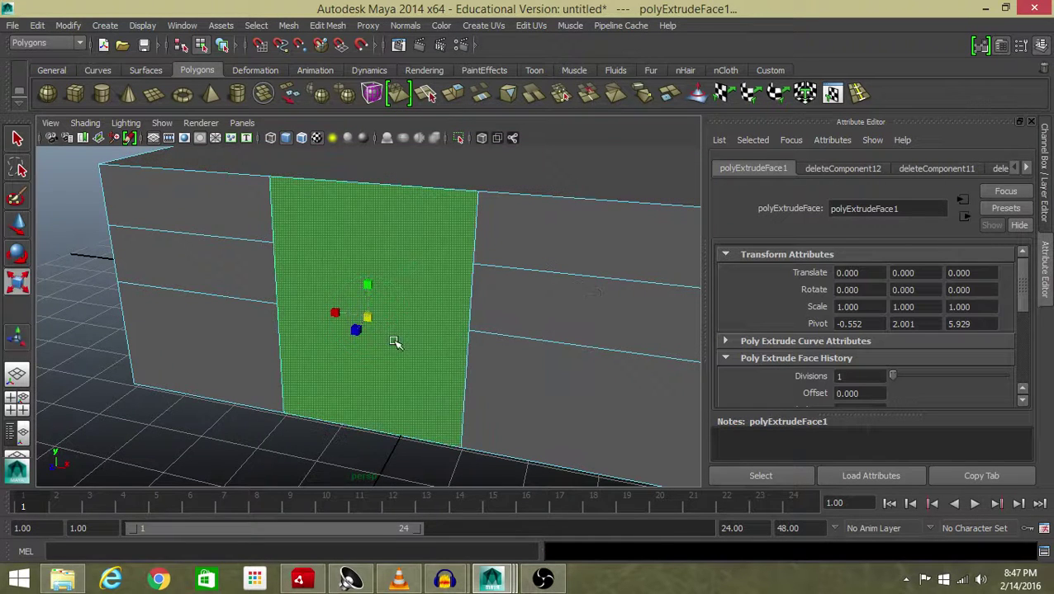
{"action": "left_click_drag", "start_coordinate": [367, 318], "coordinate": [446, 328]}
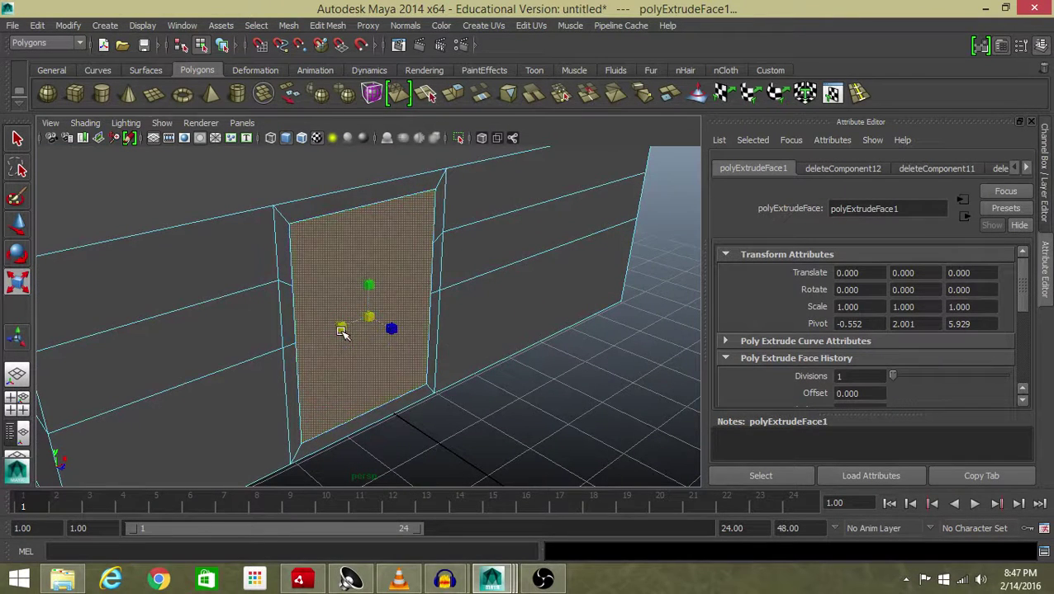
{"action": "left_click_drag", "start_coordinate": [341, 327], "coordinate": [348, 337]}
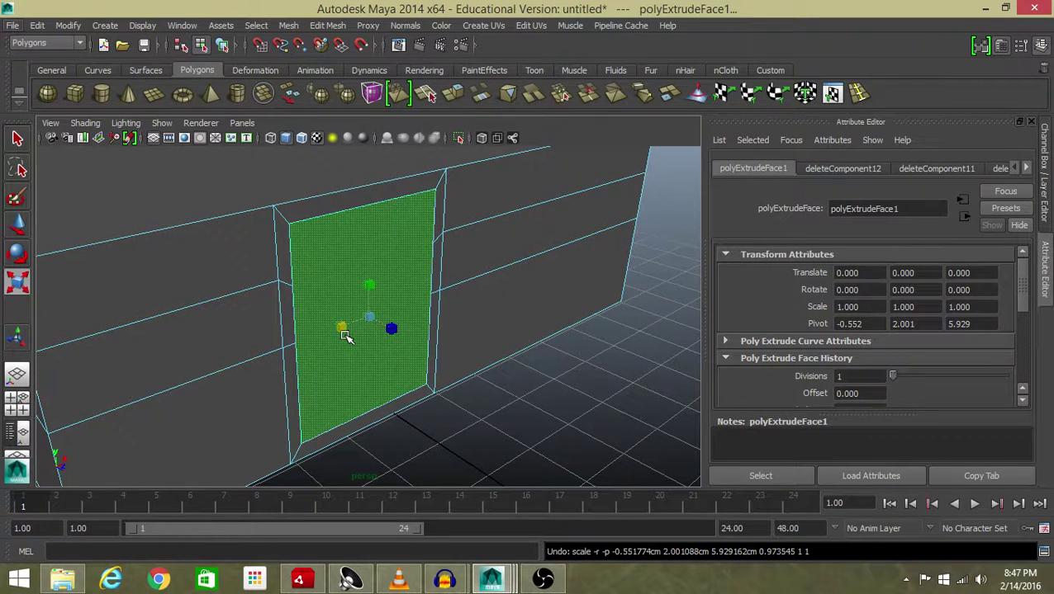
Lower the inset door face so its bottom edge sits close to the base of the front wall.
{"action": "key", "text": "w"}
{"action": "left_click_drag", "start_coordinate": [364, 292], "coordinate": [415, 319]}
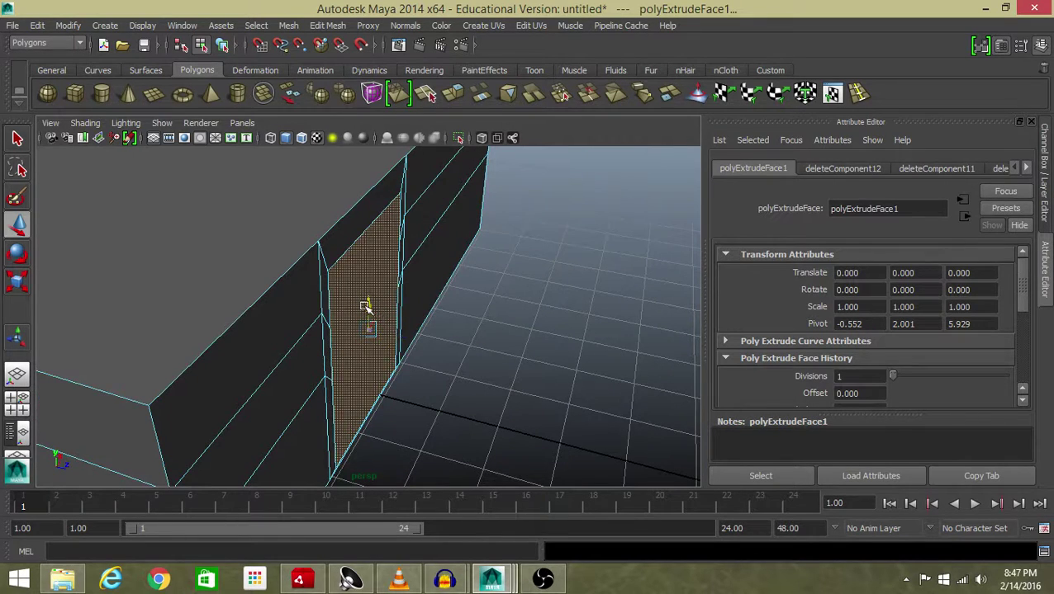
{"action": "left_click_drag", "start_coordinate": [369, 302], "coordinate": [266, 332], "text": "alt"}
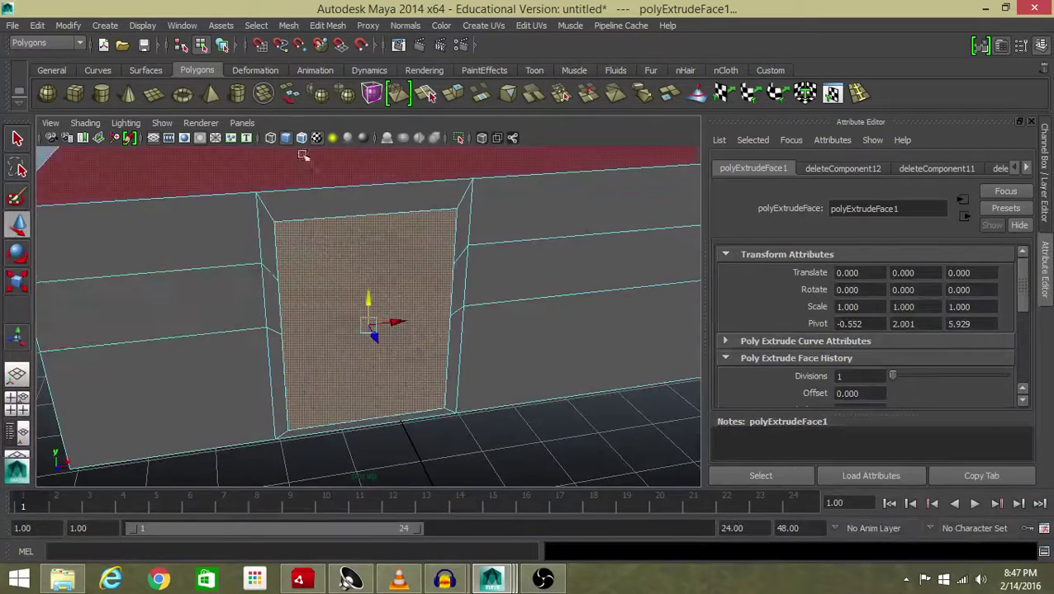
Extrude the inset door face again and push it into the front wall to recess the door.
{"action": "left_click", "coordinate": [477, 95]}
{"action": "left_click_drag", "start_coordinate": [429, 281], "coordinate": [536, 304], "text": "alt"}
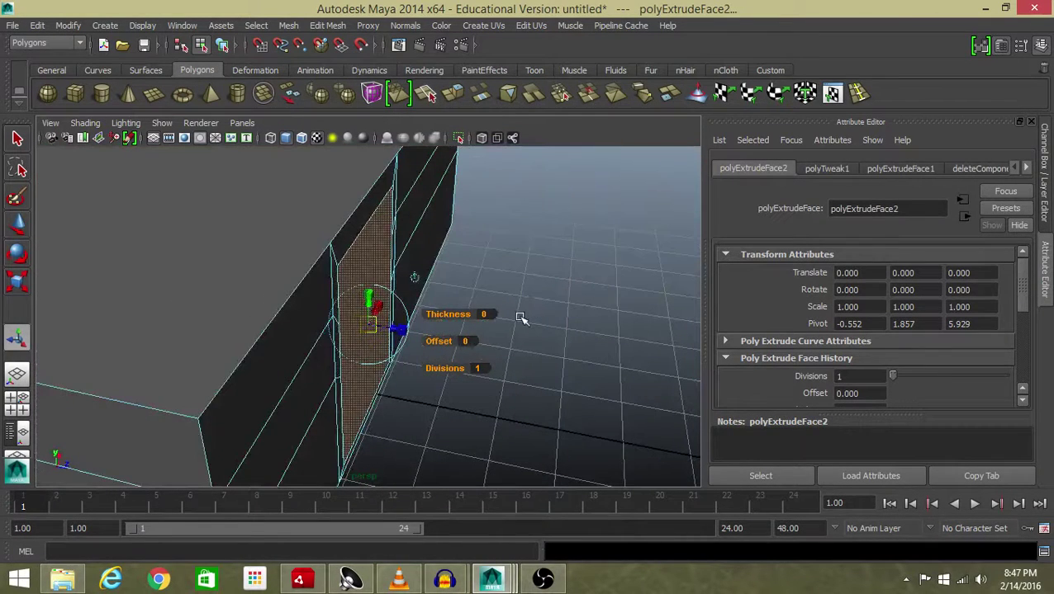
{"action": "key", "text": "w"}
{"action": "left_click_drag", "start_coordinate": [393, 327], "coordinate": [364, 324]}
{"action": "left_click", "coordinate": [452, 353]}
Extrude the middle-band face right of the door on the front wall and scale it inward as a window outline.
{"action": "left_click_drag", "start_coordinate": [452, 352], "coordinate": [86, 225], "text": "alt"}
{"action": "left_click", "coordinate": [402, 313]}
{"action": "left_click_drag", "start_coordinate": [402, 314], "coordinate": [419, 268], "text": "alt"}
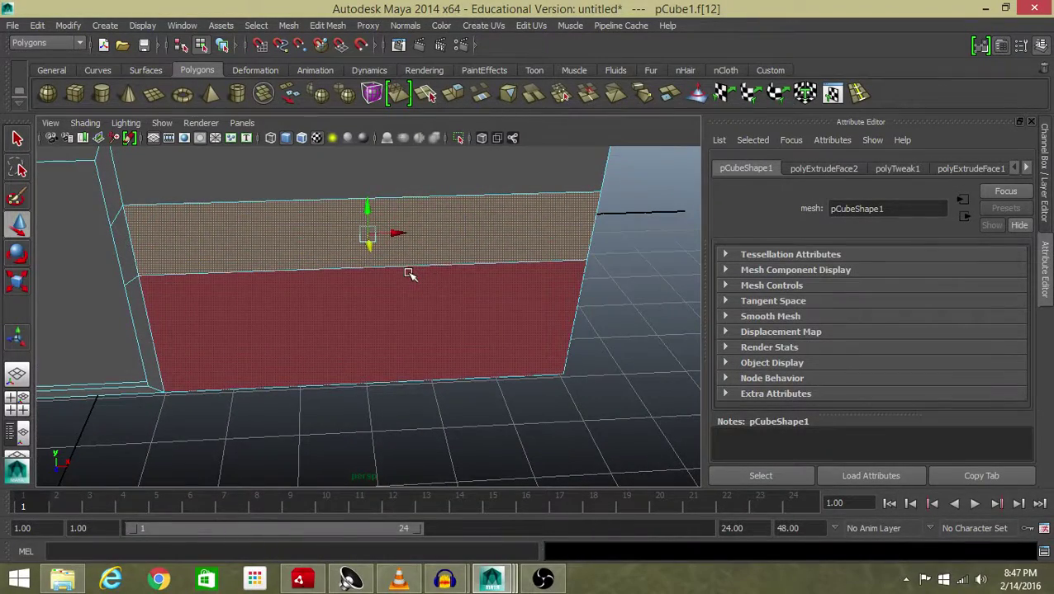
{"action": "scroll", "coordinate": [483, 279], "scroll_direction": "down", "scroll_amount": 2}
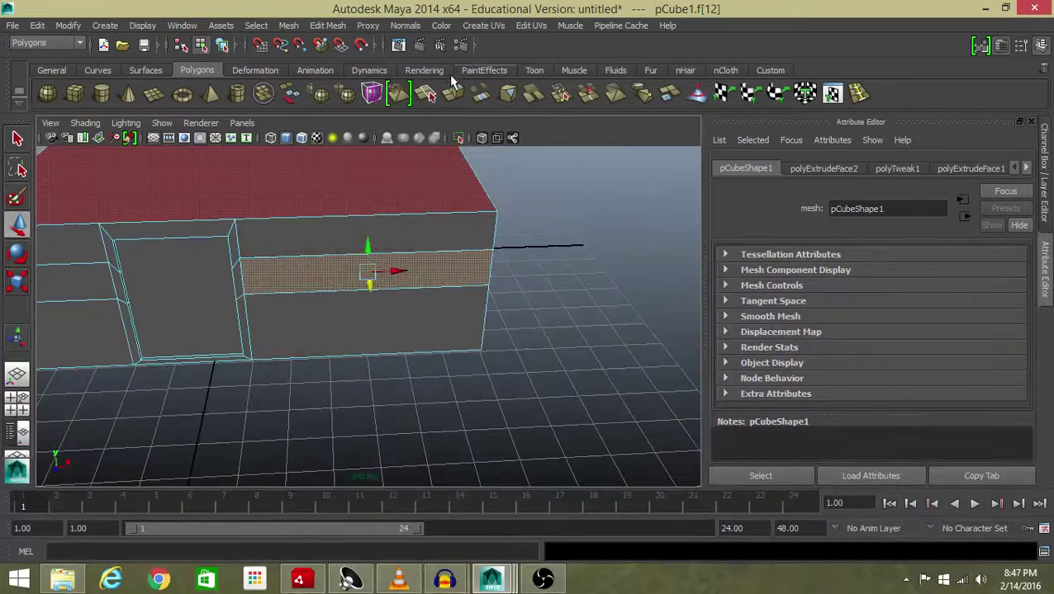
{"action": "left_click", "coordinate": [424, 93]}
{"action": "left_click", "coordinate": [392, 290]}
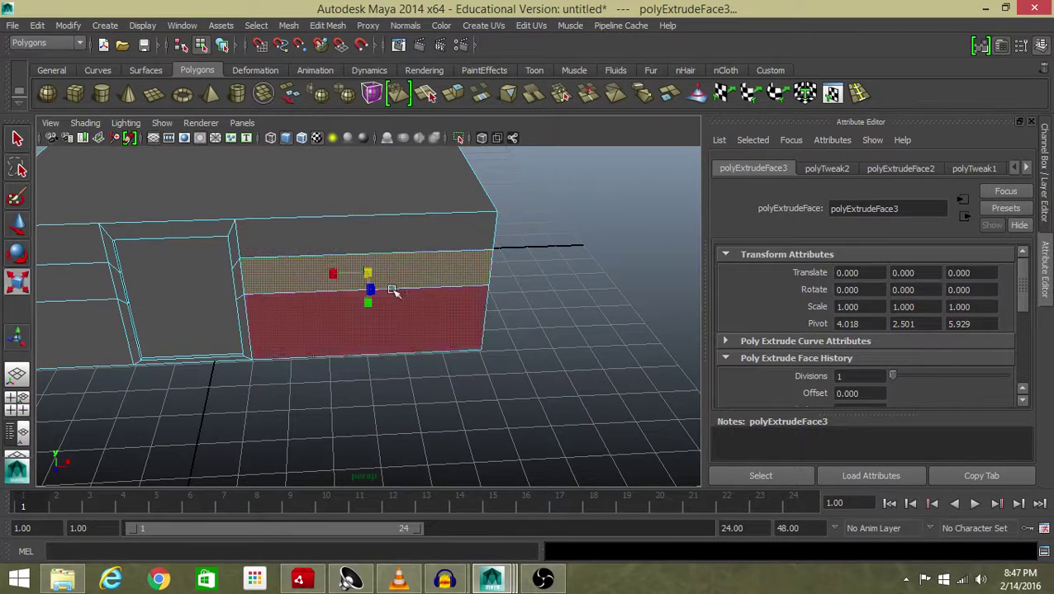
{"action": "left_click_drag", "start_coordinate": [368, 279], "coordinate": [348, 284]}
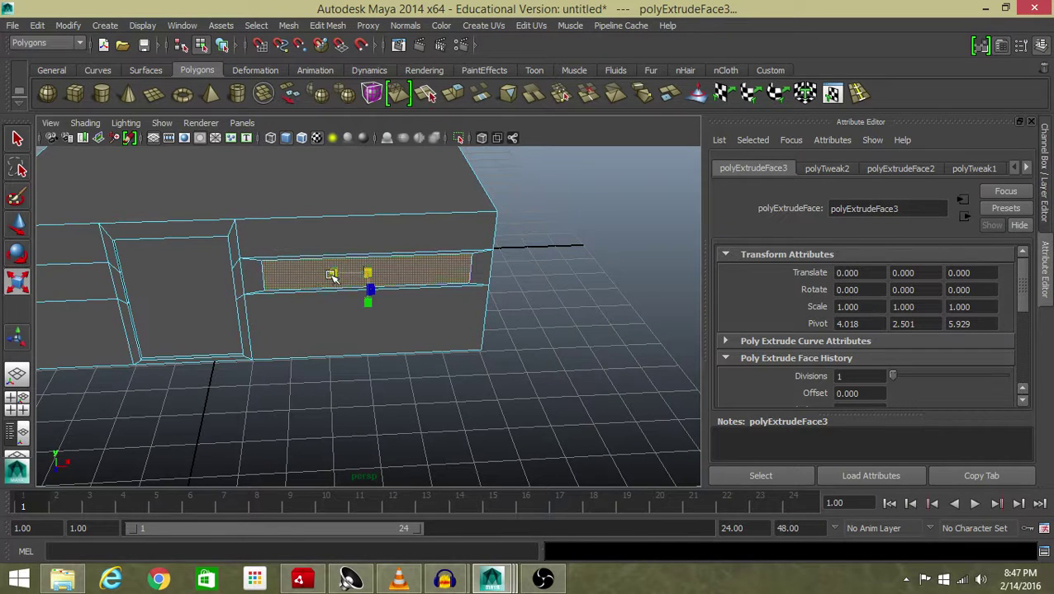
{"action": "left_click", "coordinate": [369, 303]}
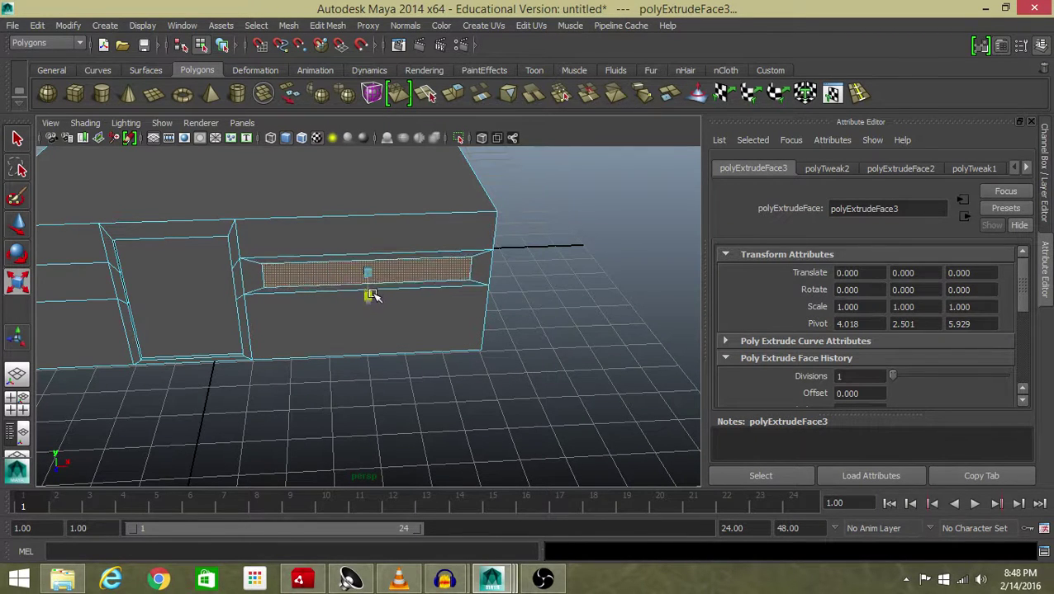
{"action": "left_click_drag", "start_coordinate": [374, 295], "coordinate": [373, 301]}
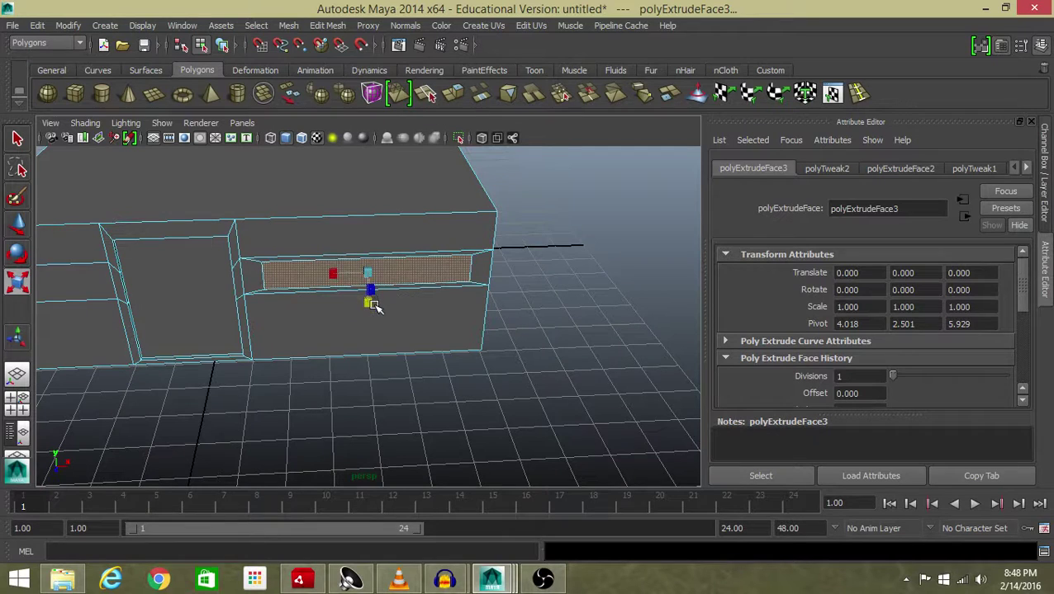
{"action": "key", "text": "ctrl+z"}
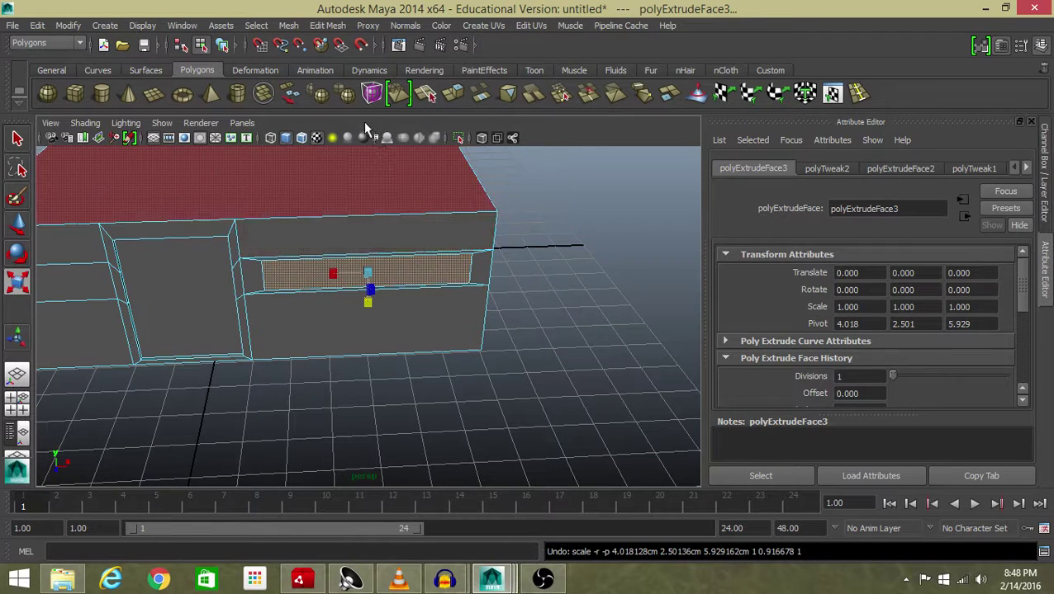
Extrude the inset window face on the front wall again and push it inward to recess the window.
{"action": "left_click", "coordinate": [426, 93]}
{"action": "left_click_drag", "start_coordinate": [465, 257], "coordinate": [334, 275], "text": "alt"}
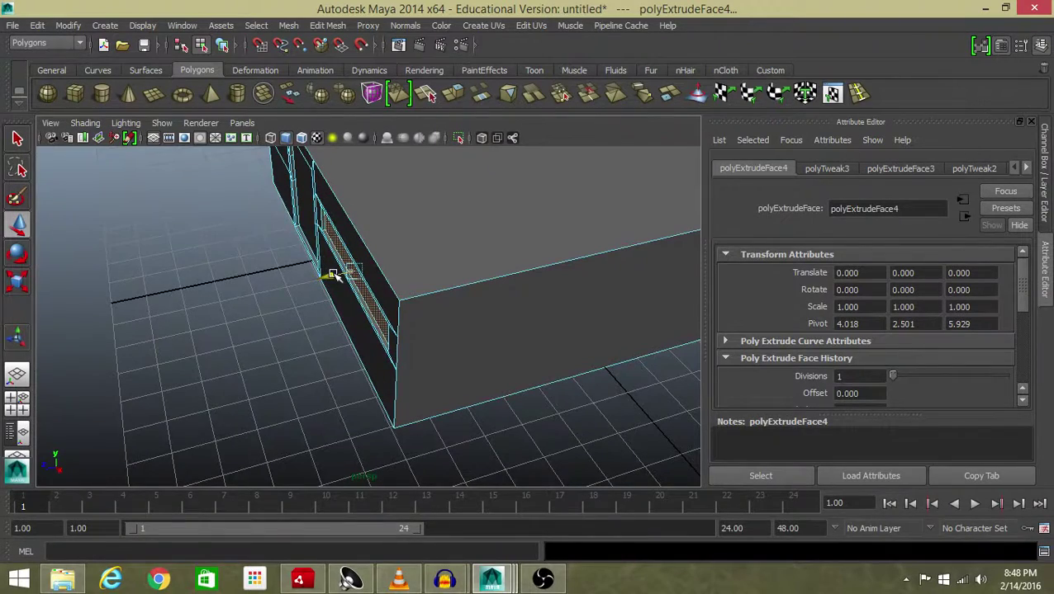
{"action": "left_click", "coordinate": [303, 329]}
Extrude the undivided side wall face, scale it inward, and lower the inset to the base of the wall.
{"action": "left_click_drag", "start_coordinate": [377, 333], "coordinate": [518, 342], "text": "alt"}
{"action": "left_click_drag", "start_coordinate": [541, 298], "coordinate": [394, 282], "text": "alt"}
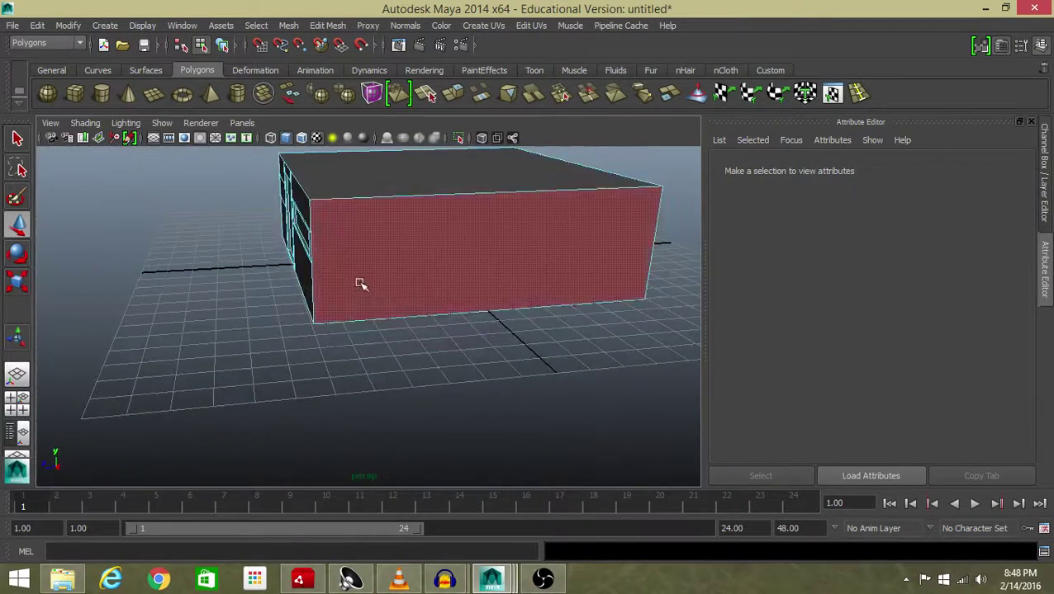
{"action": "left_click", "coordinate": [361, 284]}
{"action": "left_click_drag", "start_coordinate": [258, 341], "coordinate": [195, 290], "text": "alt"}
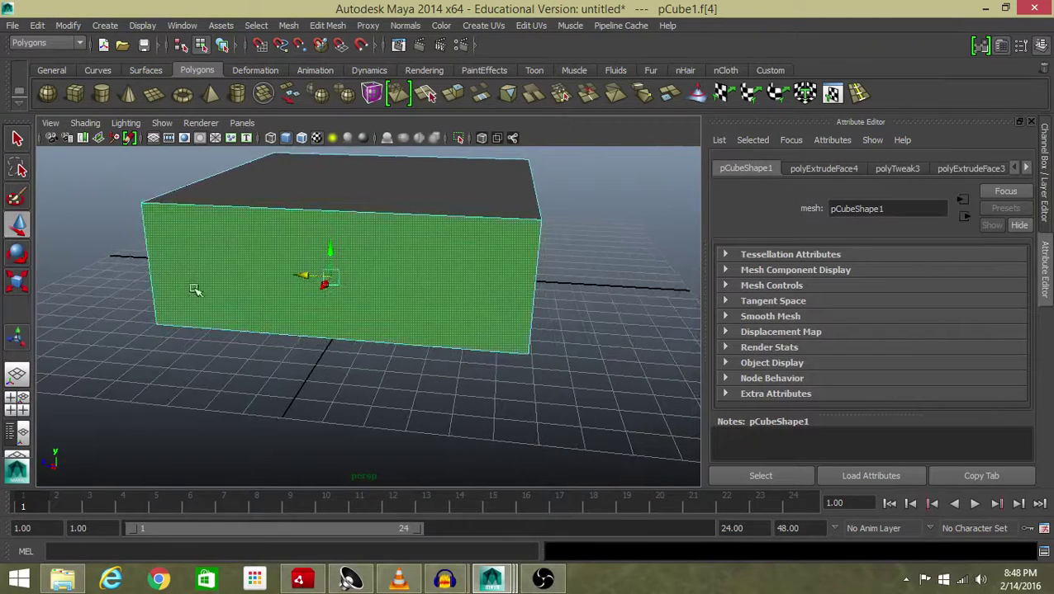
{"action": "left_click", "coordinate": [463, 93]}
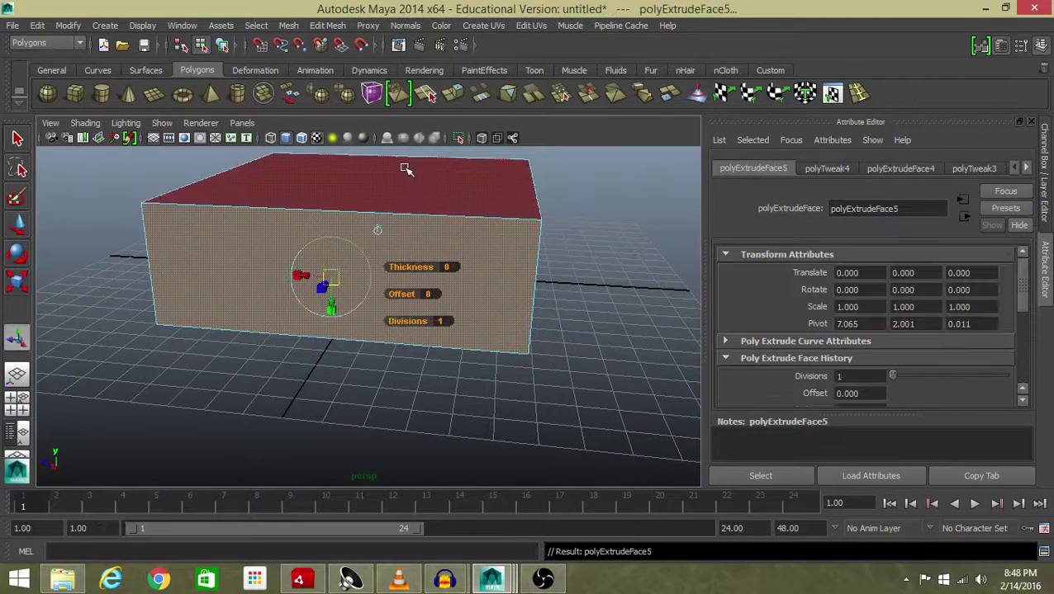
{"action": "key", "text": "r"}
{"action": "left_click_drag", "start_coordinate": [405, 167], "coordinate": [301, 320], "text": "alt"}
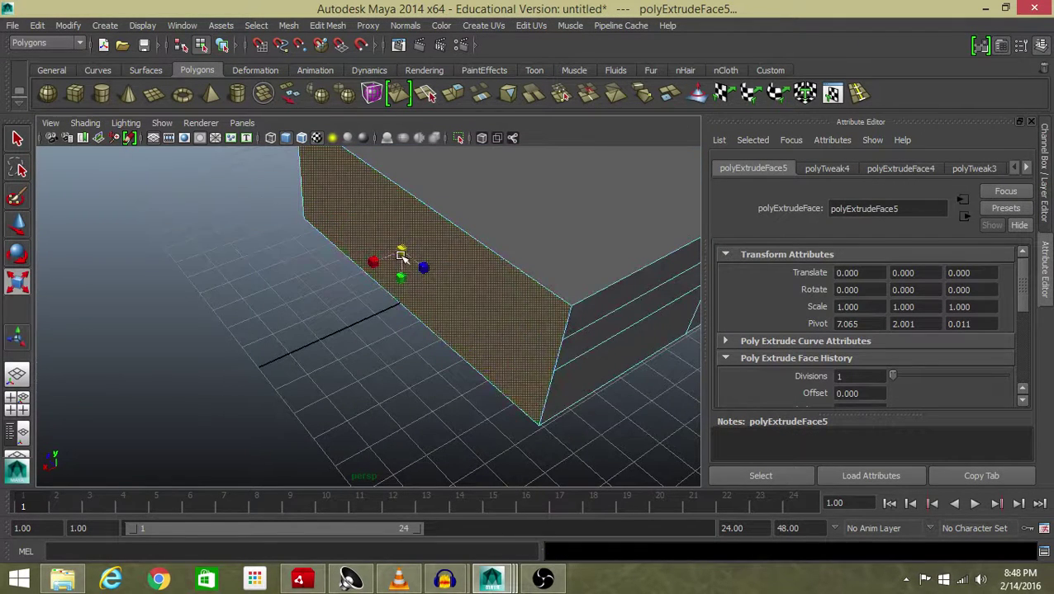
{"action": "left_click_drag", "start_coordinate": [401, 256], "coordinate": [336, 258]}
{"action": "key", "text": "ctrl+z"}
{"action": "key", "text": "w"}
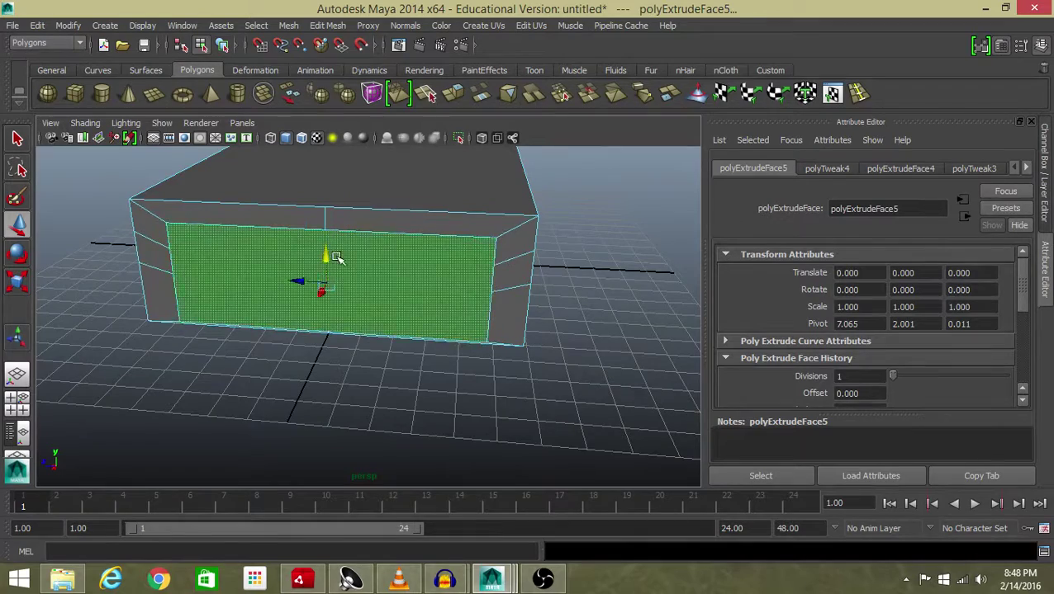
Extrude the large inset face on the side wall again and push it inward to recess the opening.
{"action": "left_click_drag", "start_coordinate": [365, 343], "coordinate": [361, 165], "text": "alt"}
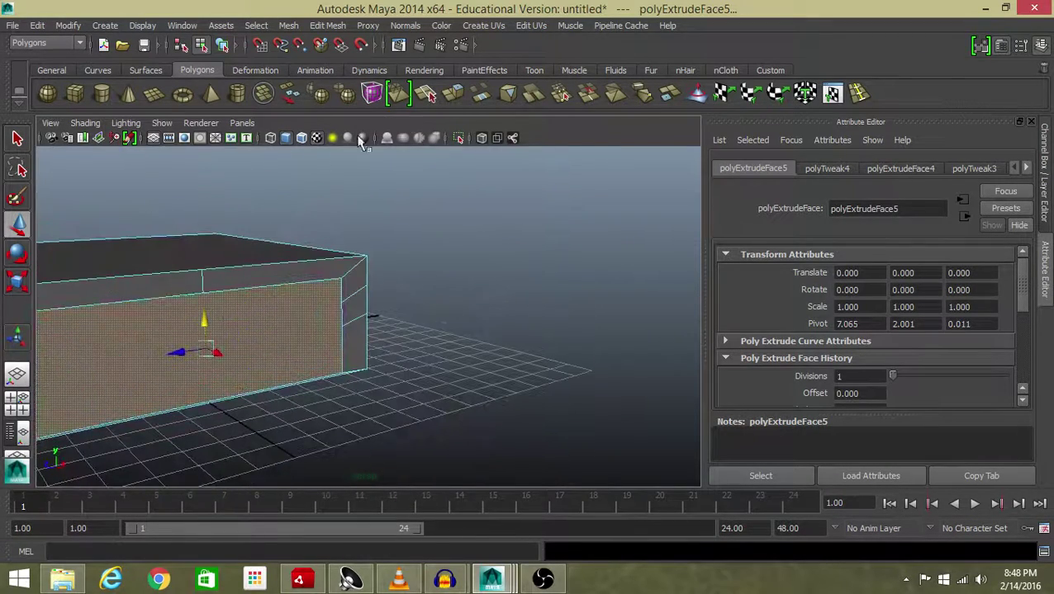
{"action": "left_click", "coordinate": [454, 98]}
{"action": "key", "text": "w"}
{"action": "left_click_drag", "start_coordinate": [378, 325], "coordinate": [197, 380], "text": "alt"}
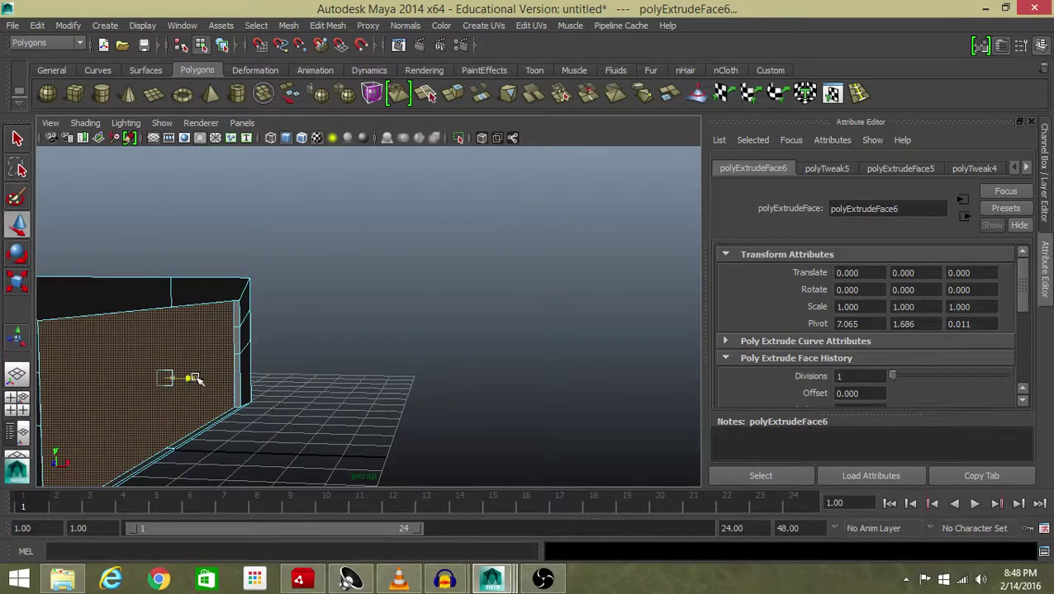
{"action": "left_click", "coordinate": [388, 363]}
Extrude the short middle-band face at the end of the back wall, scale it inward, and push it into the wall.
{"action": "left_click_drag", "start_coordinate": [388, 363], "coordinate": [261, 338], "text": "alt"}
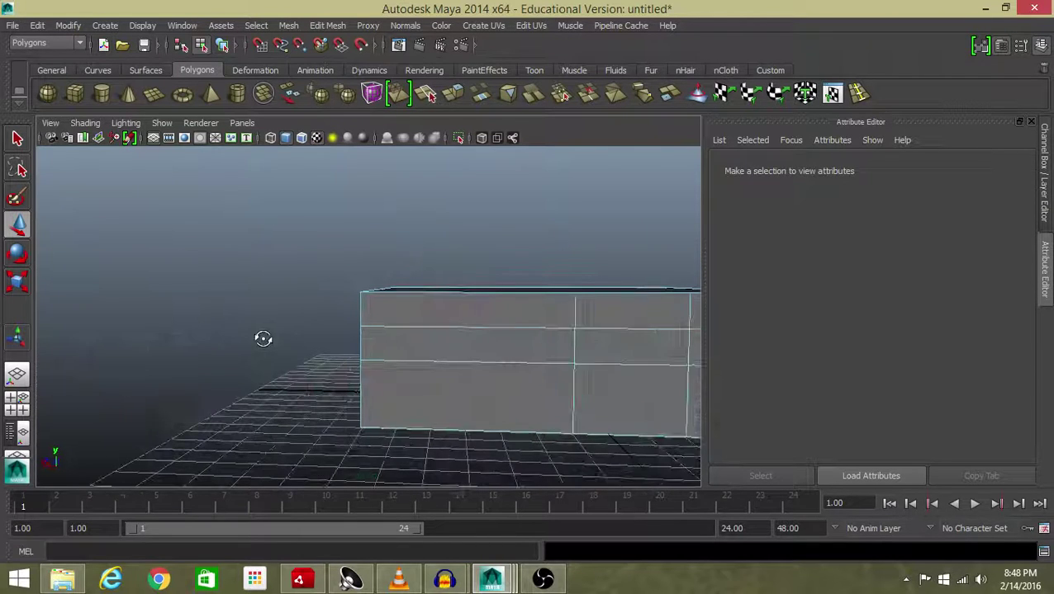
{"action": "left_click", "coordinate": [542, 352]}
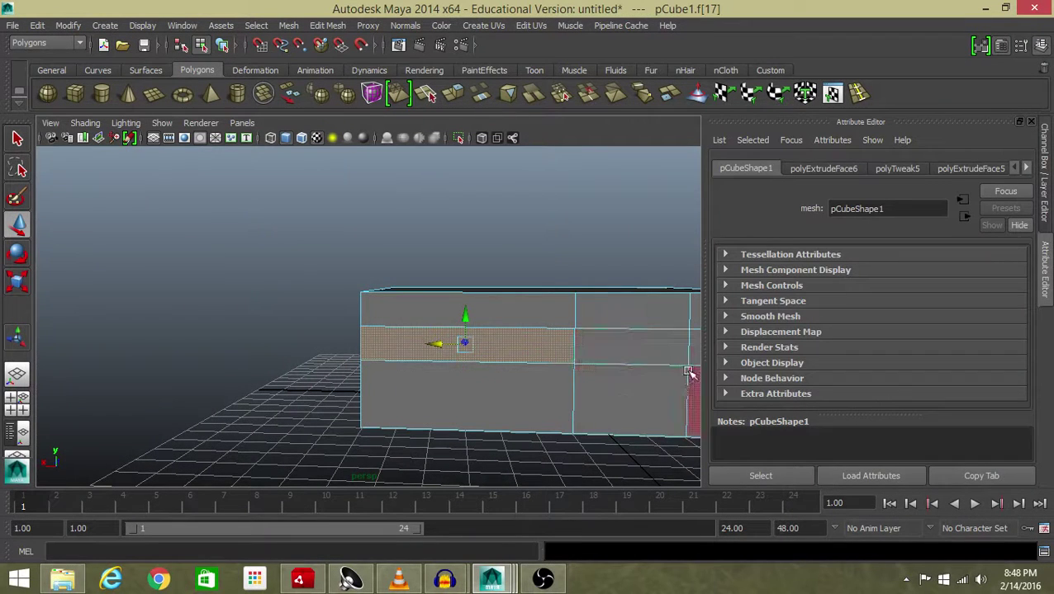
{"action": "left_click", "coordinate": [615, 356]}
{"action": "left_click_drag", "start_coordinate": [642, 364], "coordinate": [512, 350], "text": "alt"}
{"action": "left_click", "coordinate": [608, 348]}
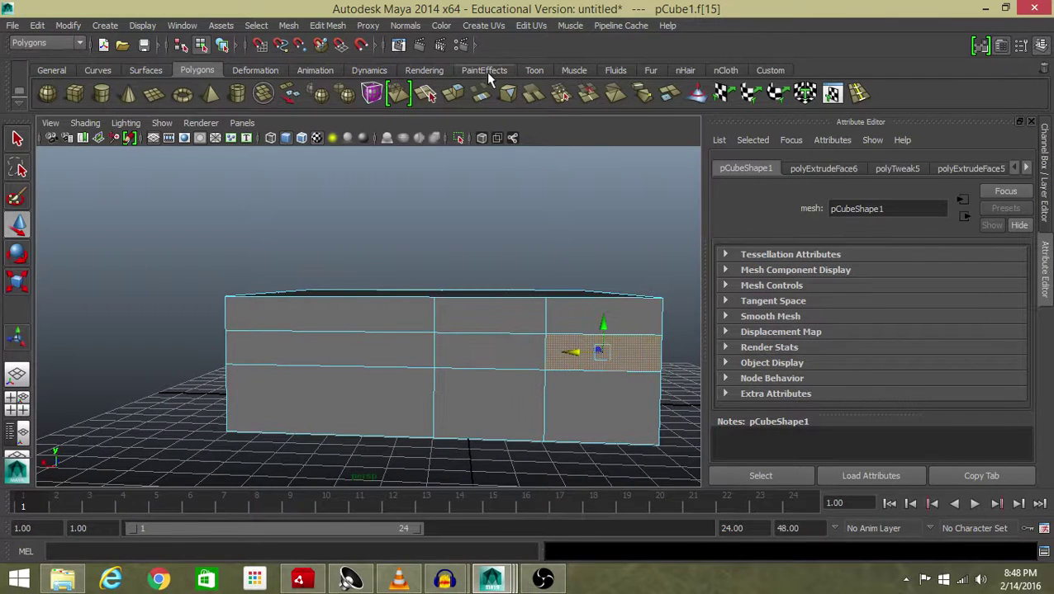
{"action": "left_click", "coordinate": [452, 93]}
{"action": "key", "text": "w"}
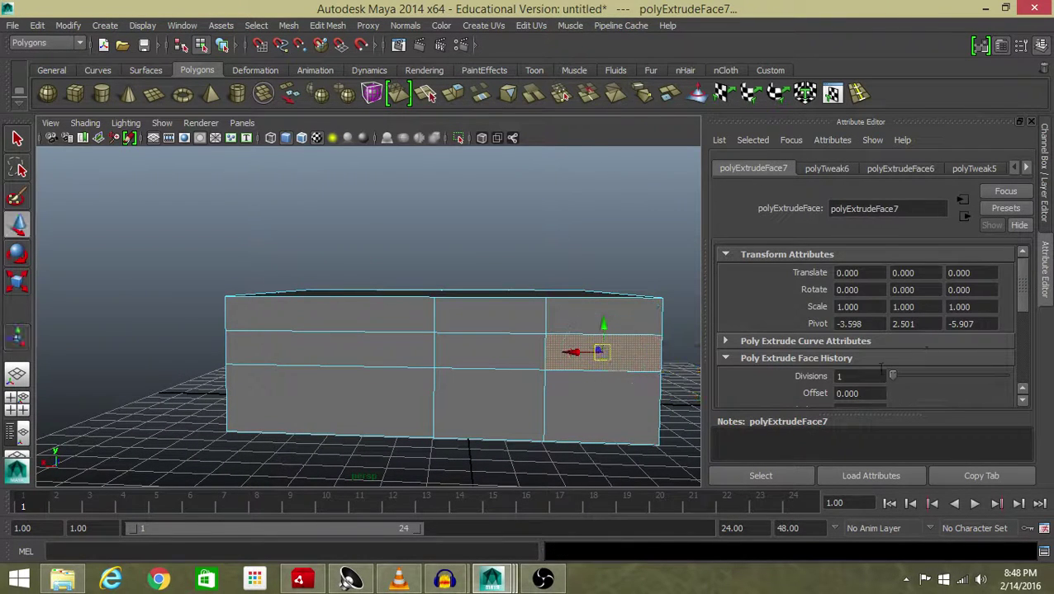
{"action": "key", "text": "r"}
{"action": "left_click_drag", "start_coordinate": [651, 402], "coordinate": [473, 434], "text": "alt"}
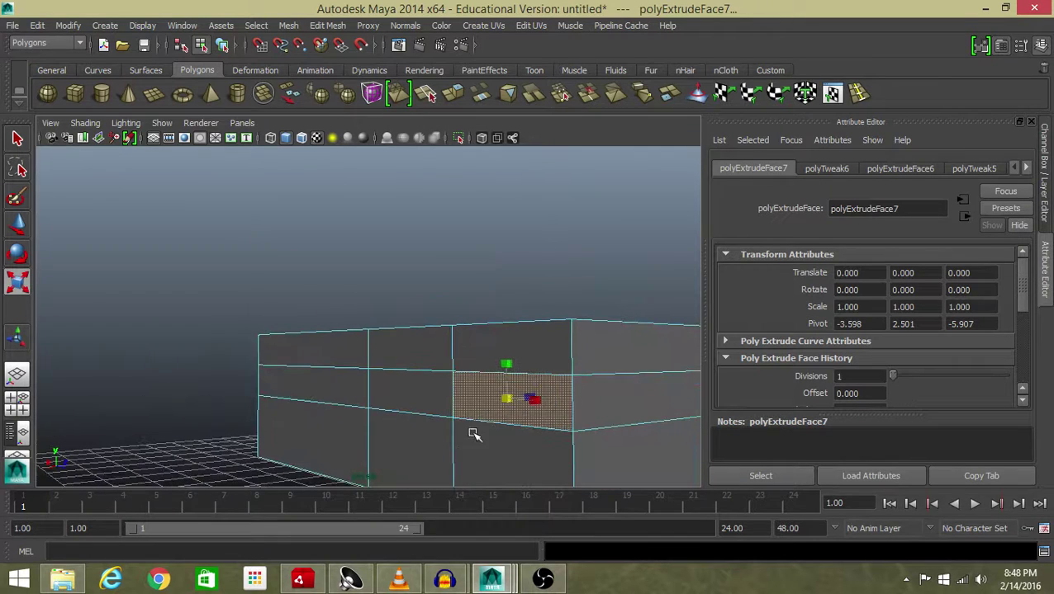
{"action": "mouse_move", "coordinate": [504, 399]}
{"action": "left_mouse_down"}
{"action": "mouse_move", "coordinate": [470, 423]}
{"action": "mouse_move", "coordinate": [465, 467]}
{"action": "left_mouse_up"}
{"action": "key", "text": "w"}
{"action": "left_click", "coordinate": [283, 424]}
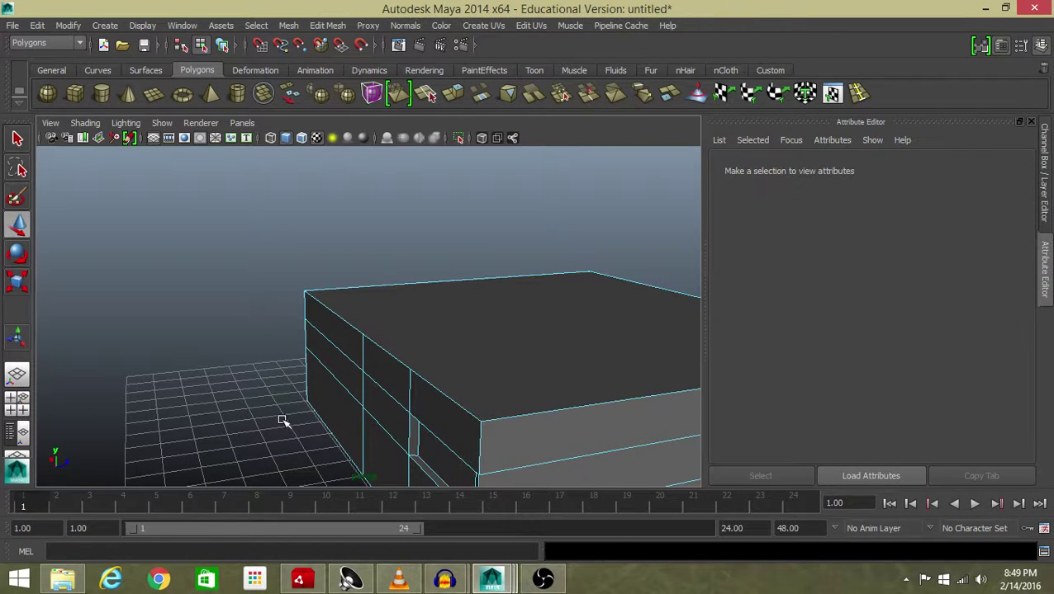
Extrude the wide middle-band face on the back wall and scale it inward to outline a second window.
{"action": "mouse_move", "coordinate": [282, 424]}
{"action": "left_mouse_down", "text": "alt"}
{"action": "mouse_move", "coordinate": [302, 409]}
{"action": "mouse_move", "coordinate": [463, 413]}
{"action": "left_mouse_up", "text": "alt"}
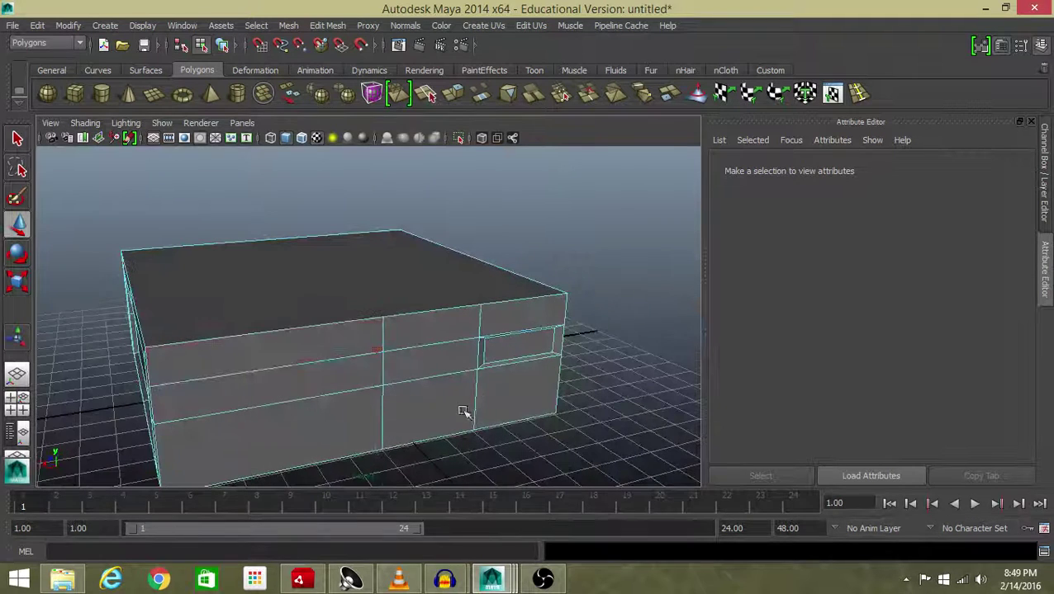
{"action": "left_click", "coordinate": [222, 368]}
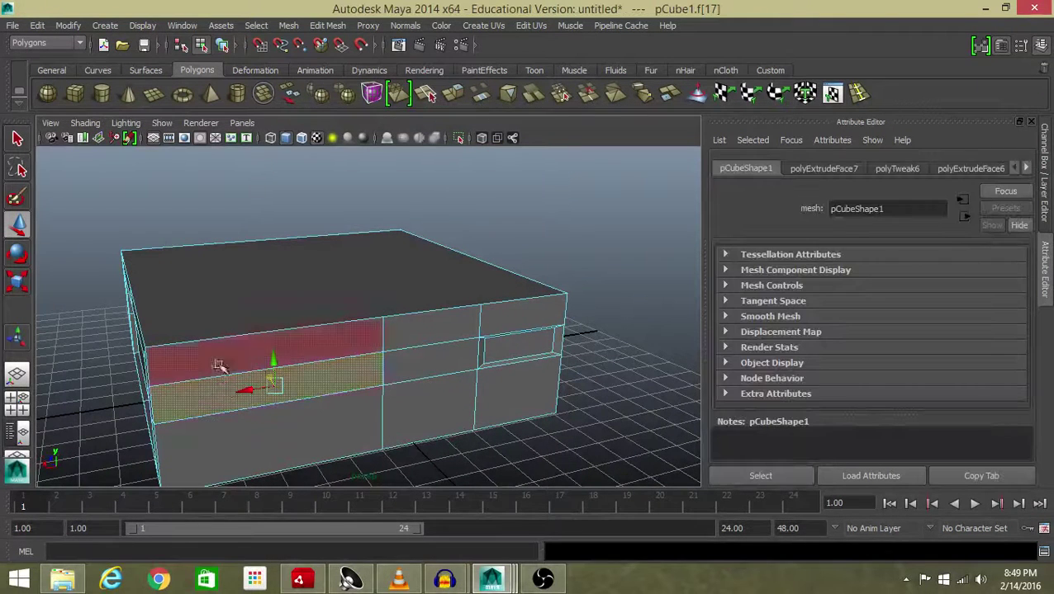
{"action": "left_click", "coordinate": [454, 99]}
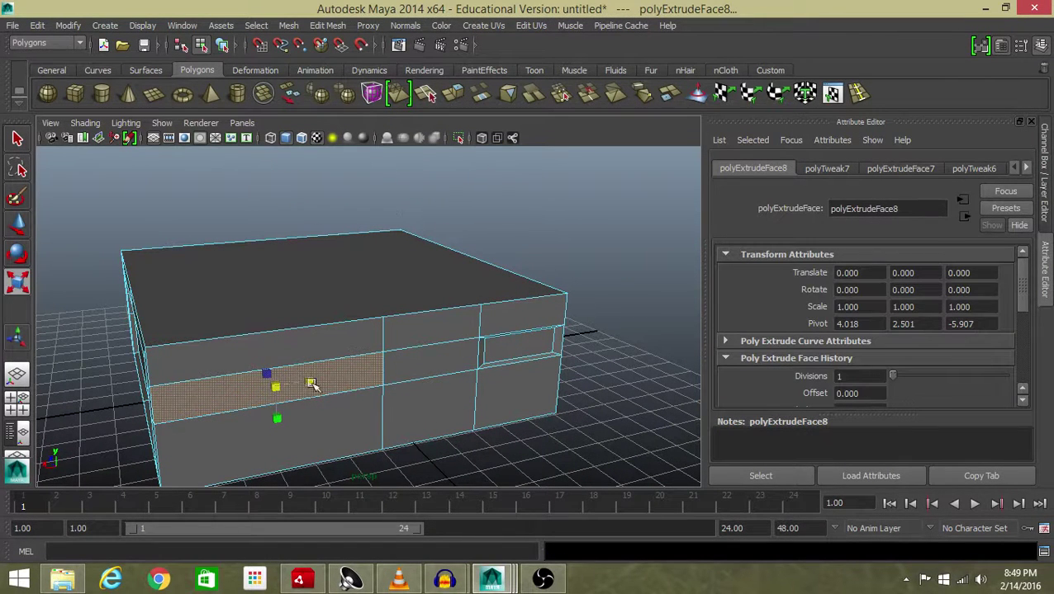
{"action": "left_click_drag", "start_coordinate": [274, 388], "coordinate": [252, 407]}
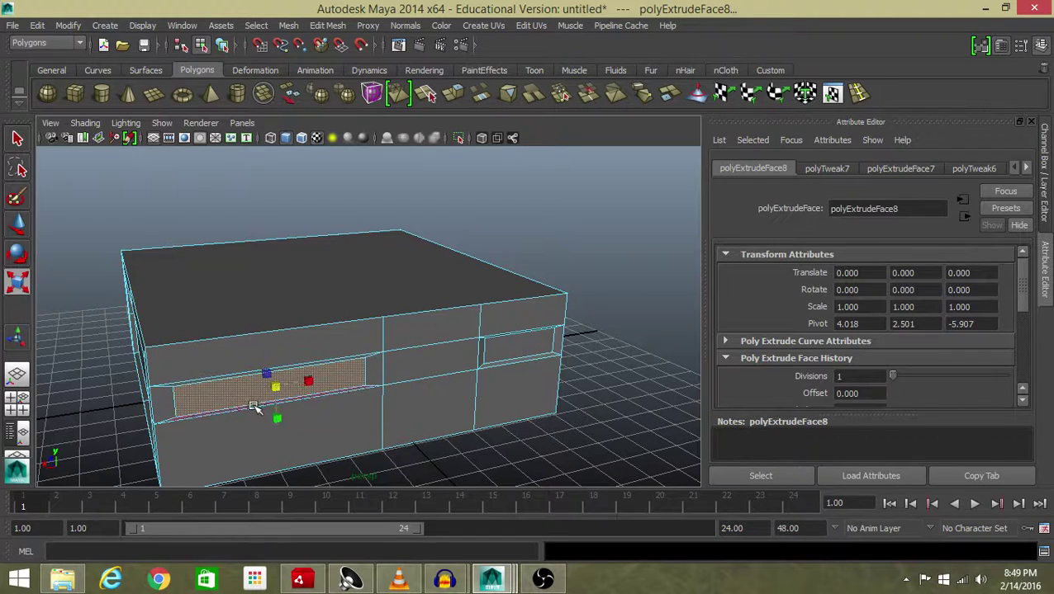
{"action": "key", "text": "w"}
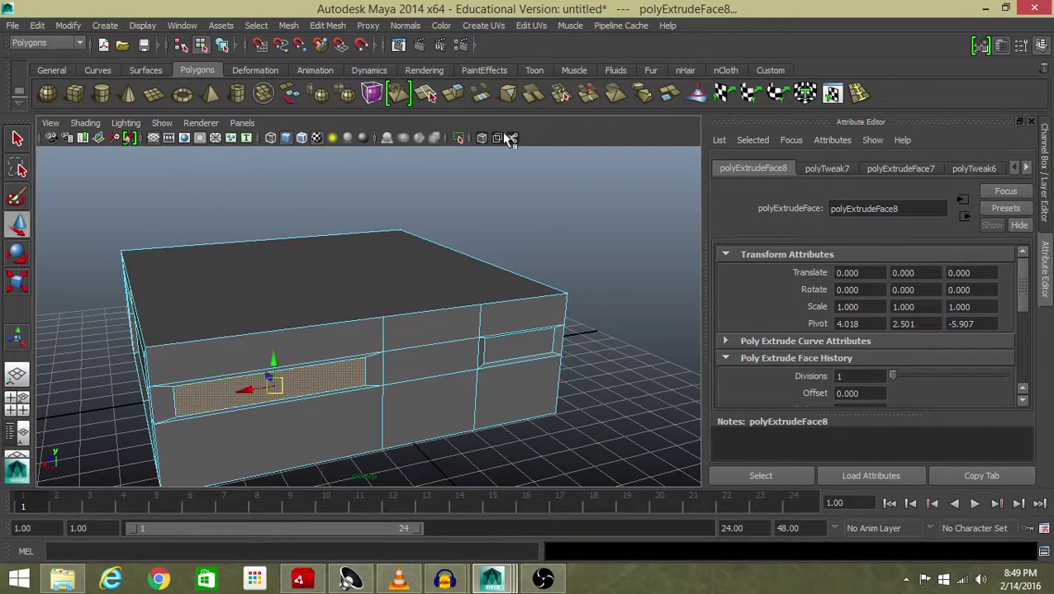
Extrude the wide inset window face on the back wall again, push it inward to recess the window, and clear the selection.
{"action": "left_click", "coordinate": [453, 97]}
{"action": "left_click_drag", "start_coordinate": [308, 383], "coordinate": [118, 418], "text": "alt"}
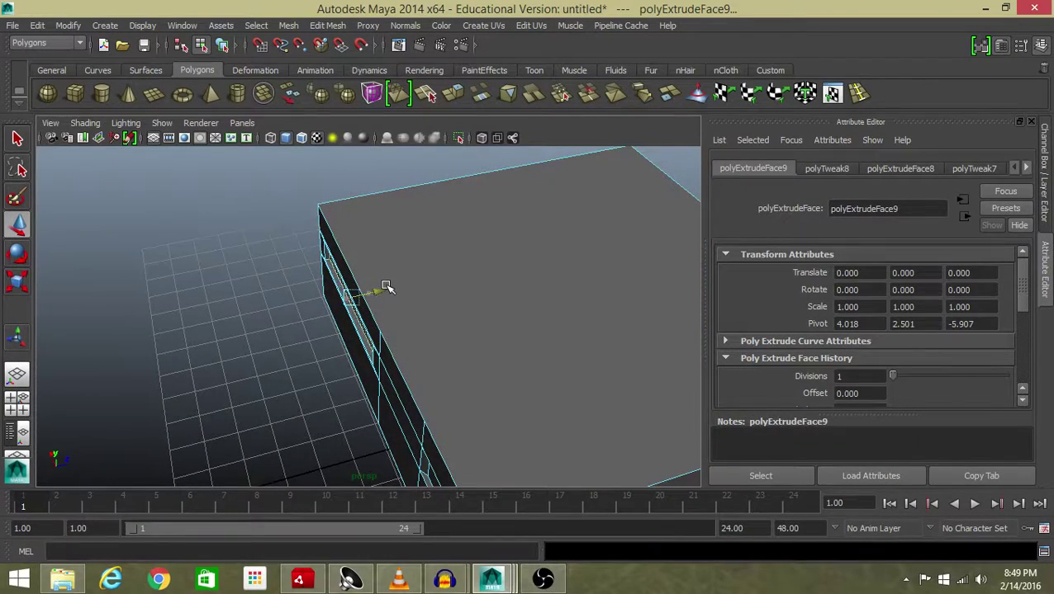
{"action": "left_click", "coordinate": [270, 316]}
{"action": "left_click_drag", "start_coordinate": [270, 316], "coordinate": [501, 305], "text": "alt"}
{"action": "left_click_drag", "start_coordinate": [423, 308], "coordinate": [599, 293], "text": "alt"}
{"action": "middle_click_drag", "start_coordinate": [598, 293], "coordinate": [412, 320], "text": "alt"}
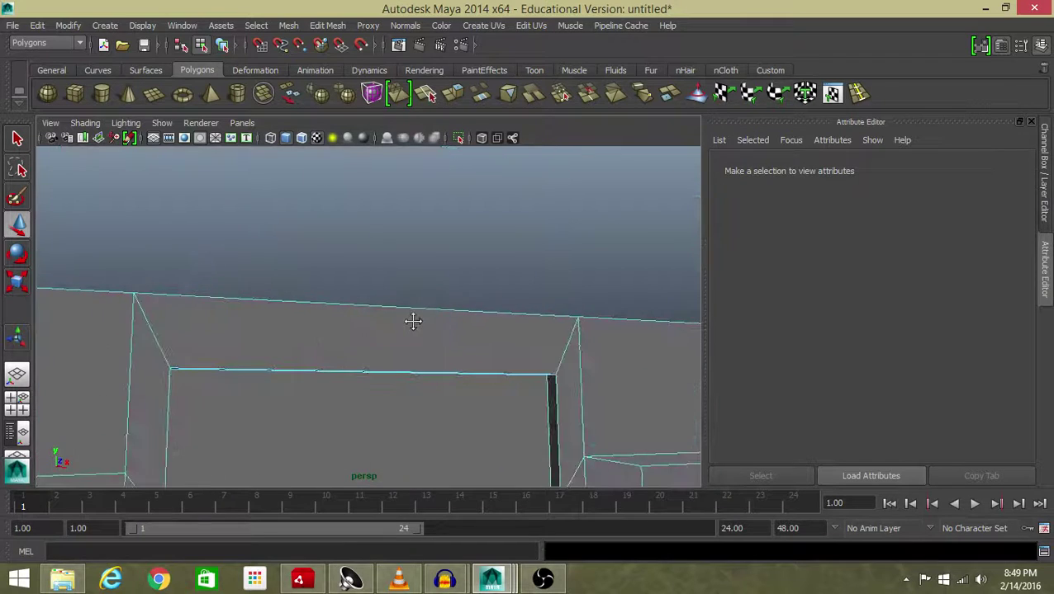
{"action": "scroll", "coordinate": [412, 320], "scroll_direction": "down", "scroll_amount": 8}
{"action": "left_click_drag", "start_coordinate": [413, 322], "coordinate": [335, 376], "text": "alt"}
Extrude the building's whole top face and raise the new face above the walls.
{"action": "key", "text": "F8"}
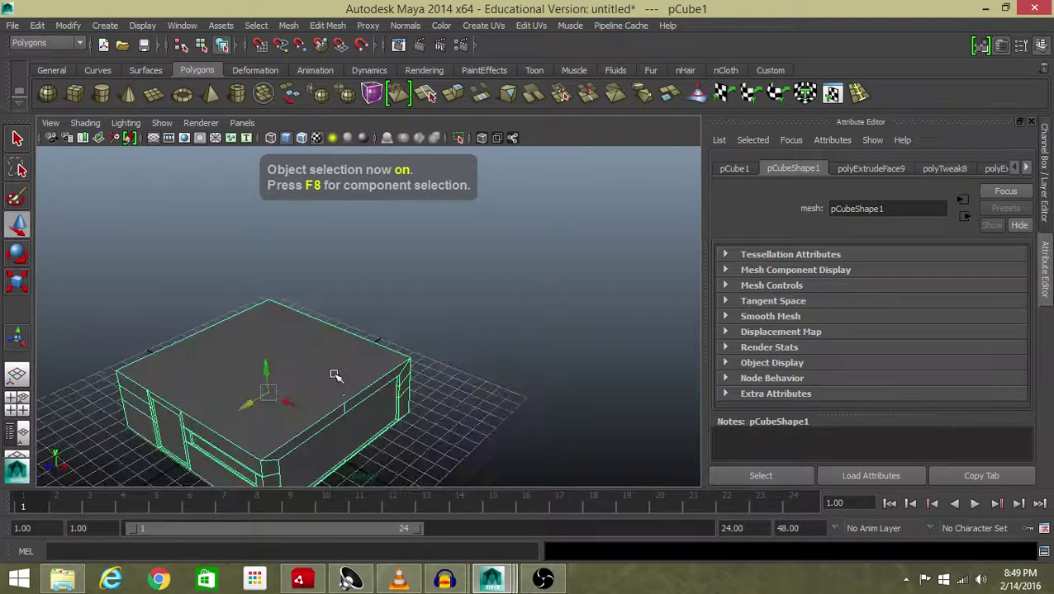
{"action": "right_click_drag", "start_coordinate": [334, 376], "coordinate": [344, 325]}
{"action": "left_click", "coordinate": [305, 360]}
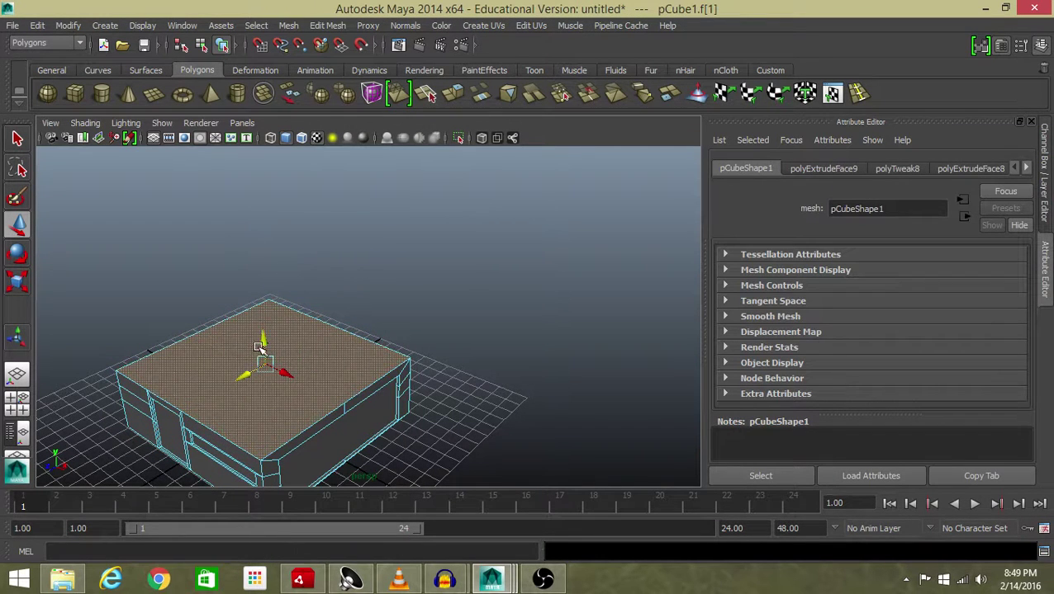
{"action": "left_click", "coordinate": [457, 95]}
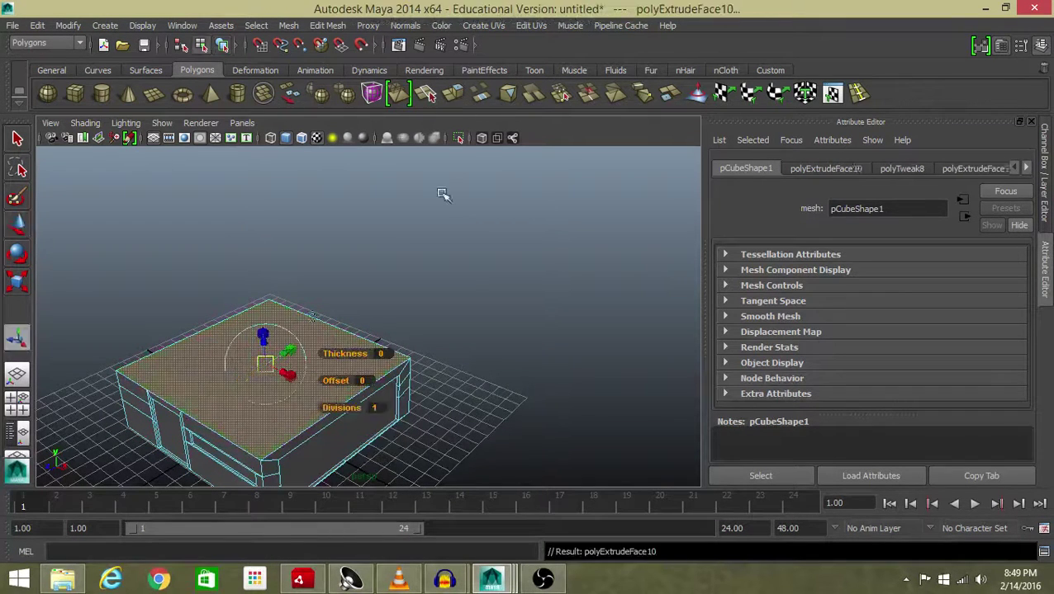
{"action": "key", "text": "w"}
{"action": "key", "text": "t"}
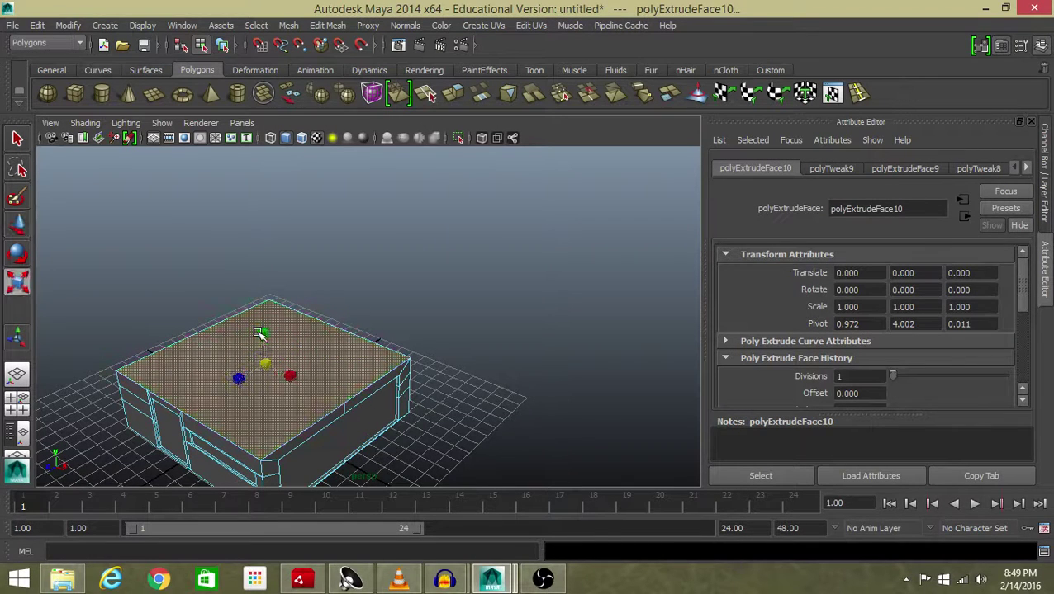
{"action": "key", "text": "w"}
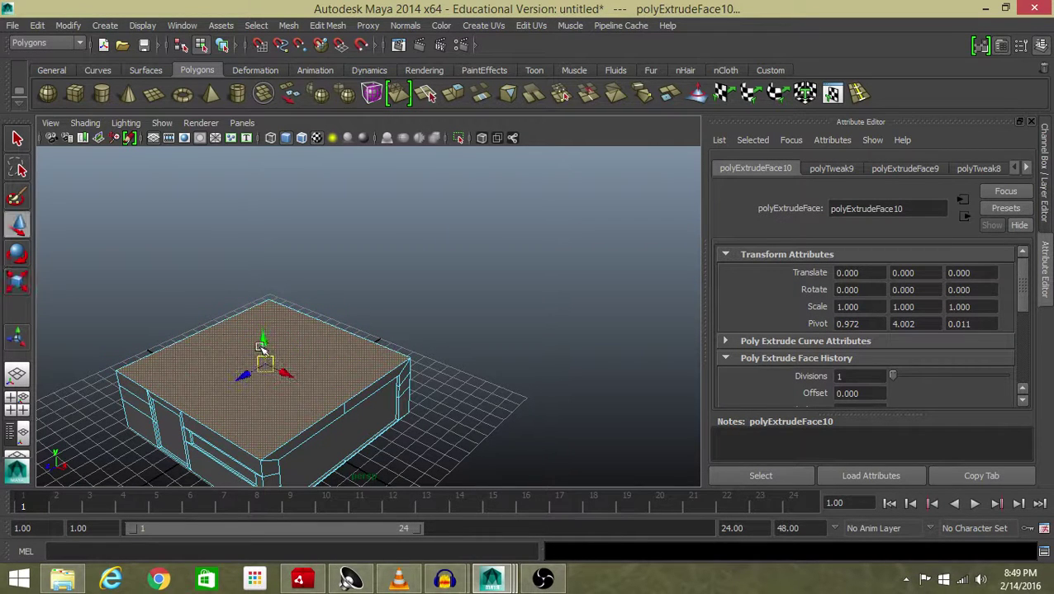
{"action": "left_click_drag", "start_coordinate": [259, 339], "coordinate": [557, 405]}
Try to scale the raised roof face down to a point and check the apex up close.
{"action": "key", "text": "r"}
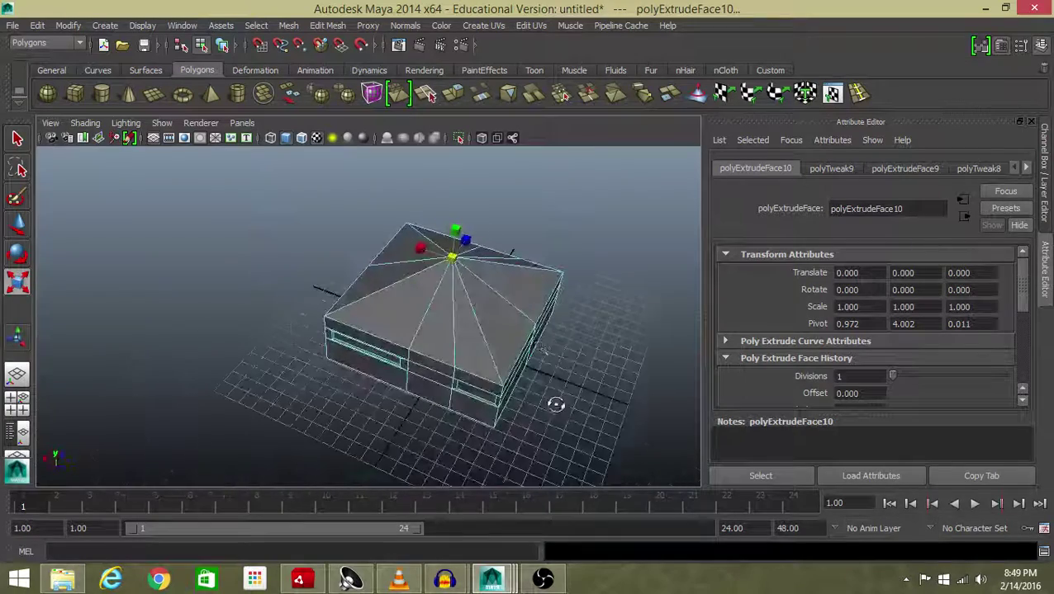
{"action": "scroll", "coordinate": [539, 317], "scroll_direction": "up", "scroll_amount": 5}
{"action": "middle_click_drag", "start_coordinate": [428, 345], "coordinate": [359, 351], "text": "alt"}
{"action": "scroll", "coordinate": [369, 292], "scroll_direction": "up", "scroll_amount": 5}
{"action": "middle_click_drag", "start_coordinate": [370, 292], "coordinate": [284, 455], "text": "alt"}
{"action": "left_click_drag", "start_coordinate": [578, 186], "coordinate": [376, 260], "text": "alt"}
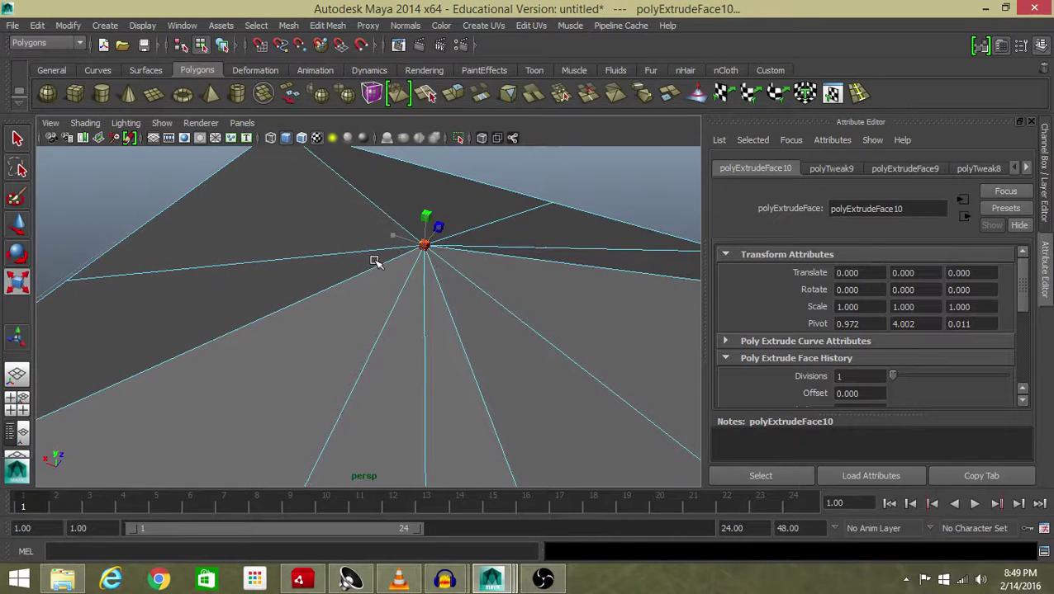
{"action": "left_click_drag", "start_coordinate": [499, 229], "coordinate": [388, 286], "text": "alt"}
{"action": "scroll", "coordinate": [379, 324], "scroll_direction": "up", "scroll_amount": 3}
{"action": "scroll", "coordinate": [320, 327], "scroll_direction": "up", "scroll_amount": 3}
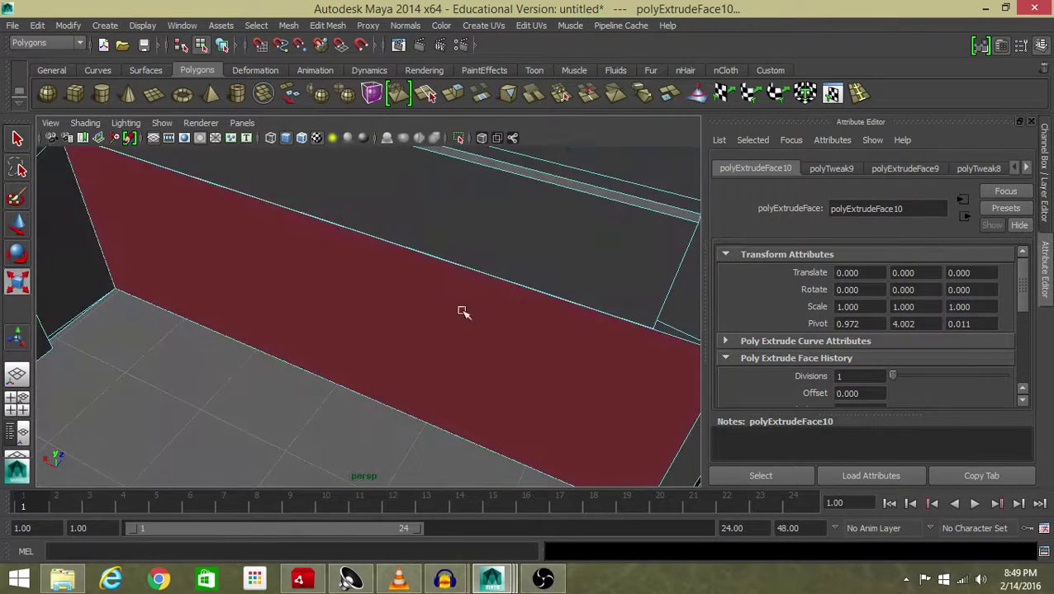
Scale the raised roof face uniformly down until it collapses to a single apex for a pyramid roof, and clear the selection.
{"action": "key", "text": "f"}
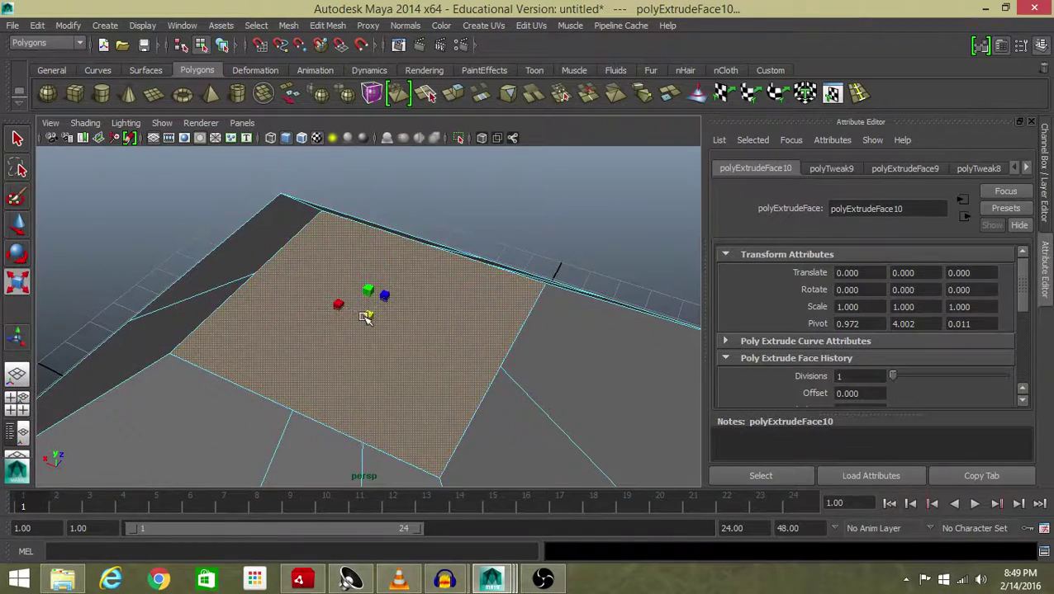
{"action": "left_click_drag", "start_coordinate": [366, 318], "coordinate": [169, 349]}
{"action": "scroll", "coordinate": [391, 345], "scroll_direction": "up", "scroll_amount": 6}
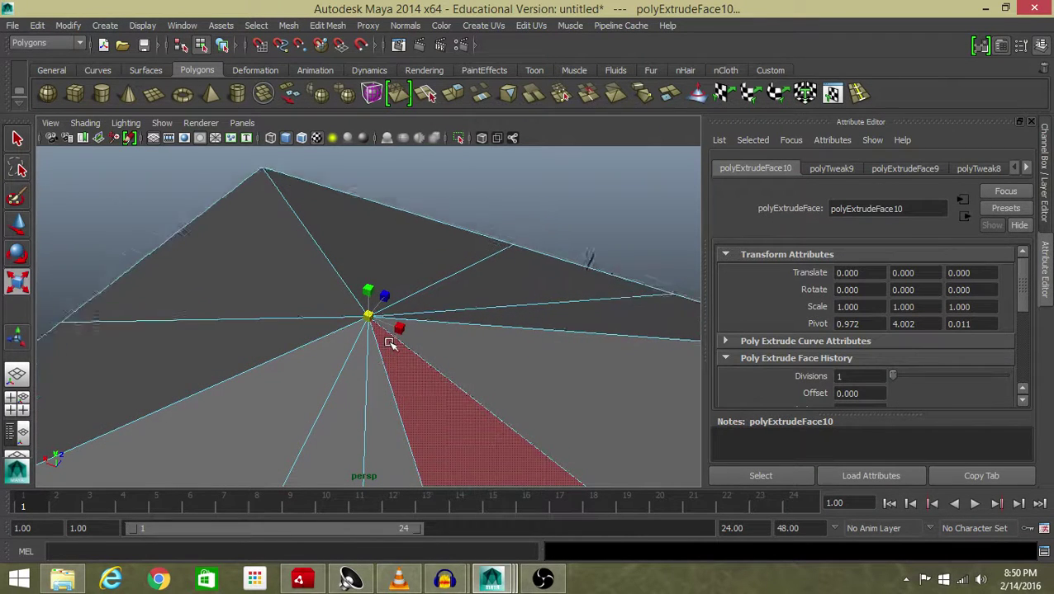
{"action": "scroll", "coordinate": [391, 346], "scroll_direction": "down", "scroll_amount": 3}
{"action": "scroll", "coordinate": [398, 338], "scroll_direction": "up", "scroll_amount": 3}
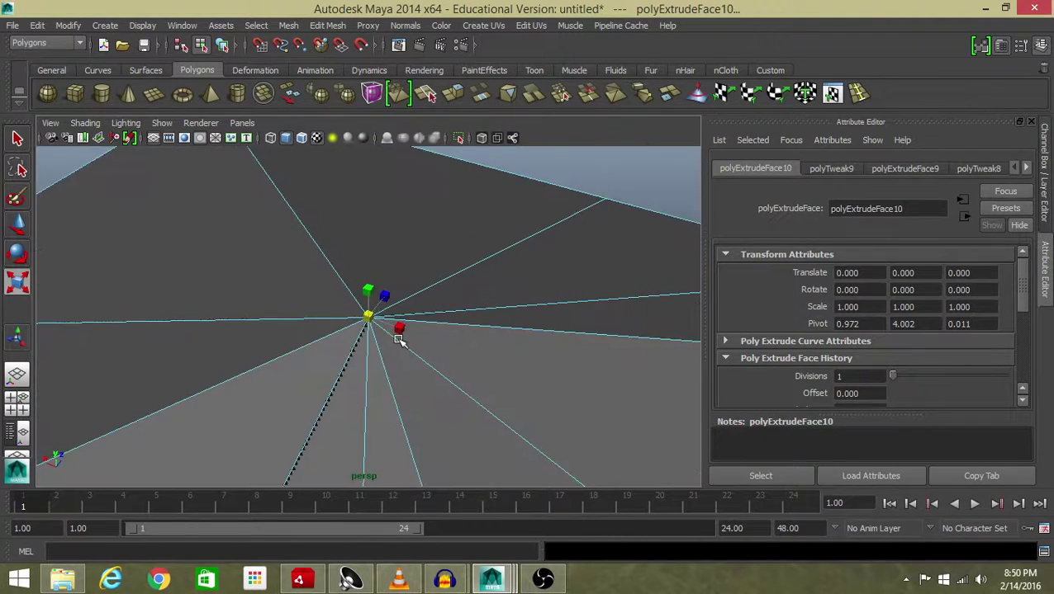
{"action": "scroll", "coordinate": [400, 337], "scroll_direction": "down", "scroll_amount": 1}
{"action": "scroll", "coordinate": [402, 338], "scroll_direction": "down", "scroll_amount": 8}
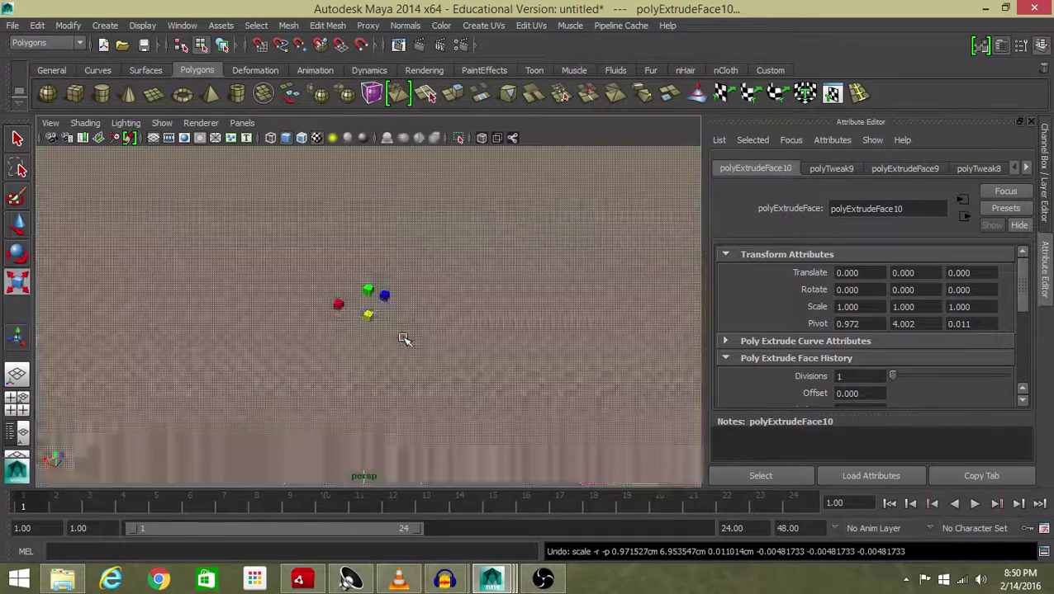
{"action": "left_click_drag", "start_coordinate": [420, 333], "coordinate": [145, 367], "text": "alt"}
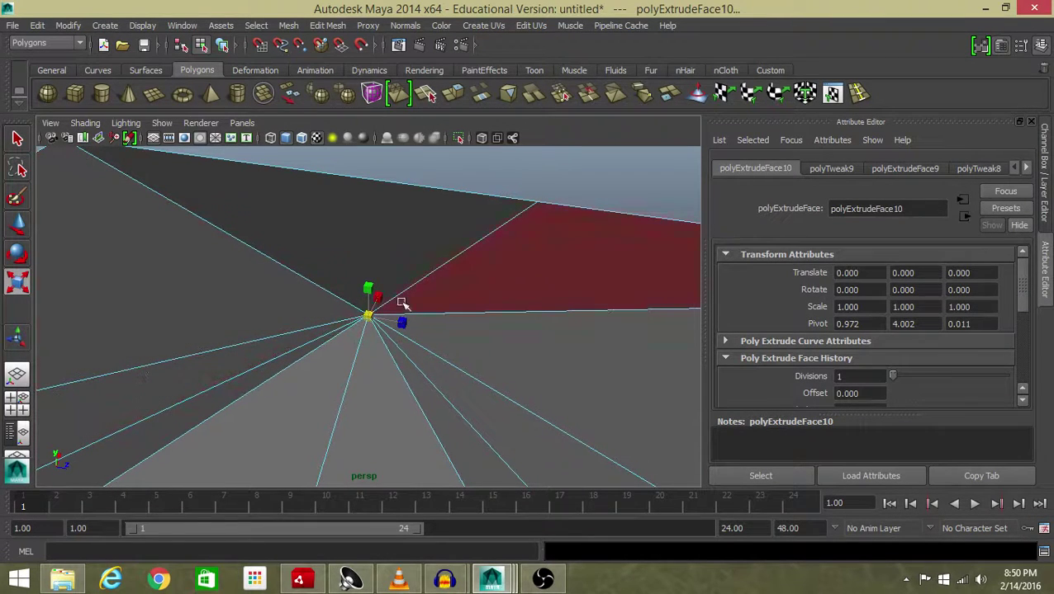
{"action": "left_click", "coordinate": [656, 185]}
{"action": "scroll", "coordinate": [613, 214], "scroll_direction": "down", "scroll_amount": 5}
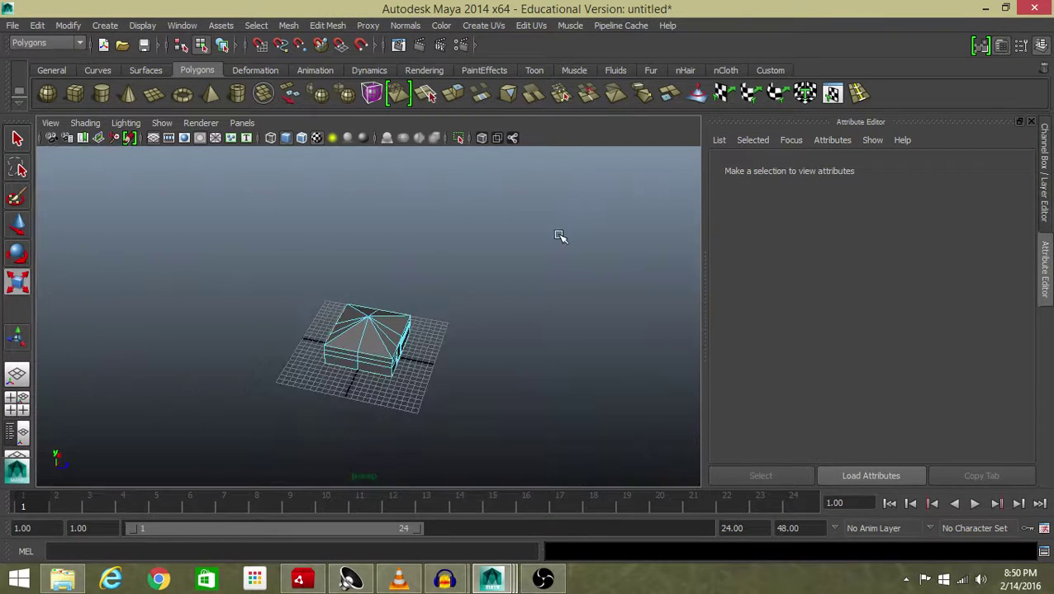
Delete the roof edge running from the window-side upper corner of the door to the apex.
{"action": "left_click_drag", "start_coordinate": [529, 268], "coordinate": [395, 305], "text": "alt"}
{"action": "scroll", "coordinate": [400, 268], "scroll_direction": "up", "scroll_amount": 5}
{"action": "left_click", "coordinate": [482, 275]}
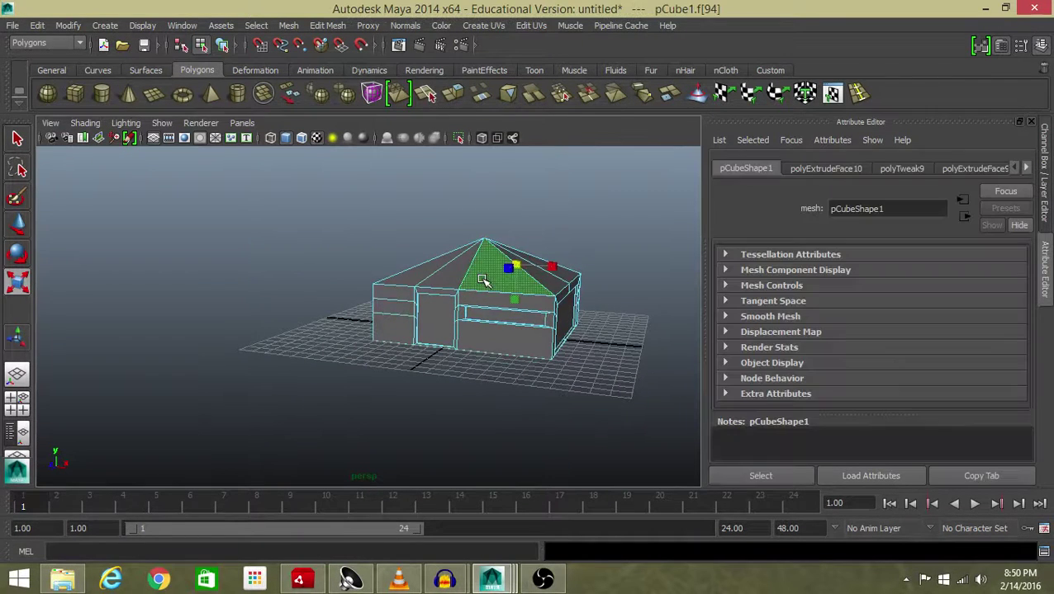
{"action": "right_click", "coordinate": [483, 276]}
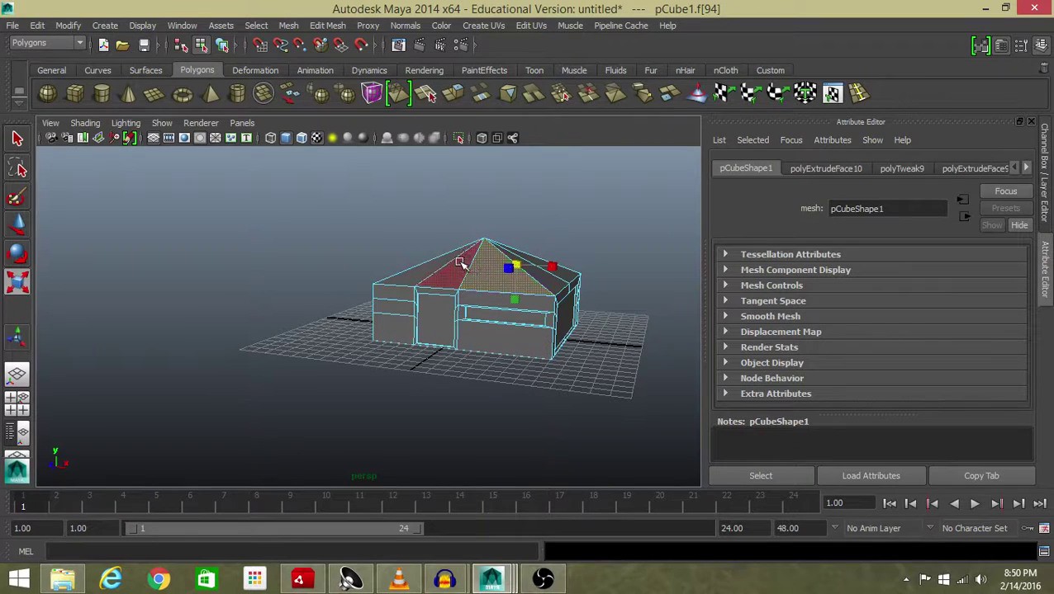
{"action": "right_click_drag", "start_coordinate": [460, 262], "coordinate": [463, 206]}
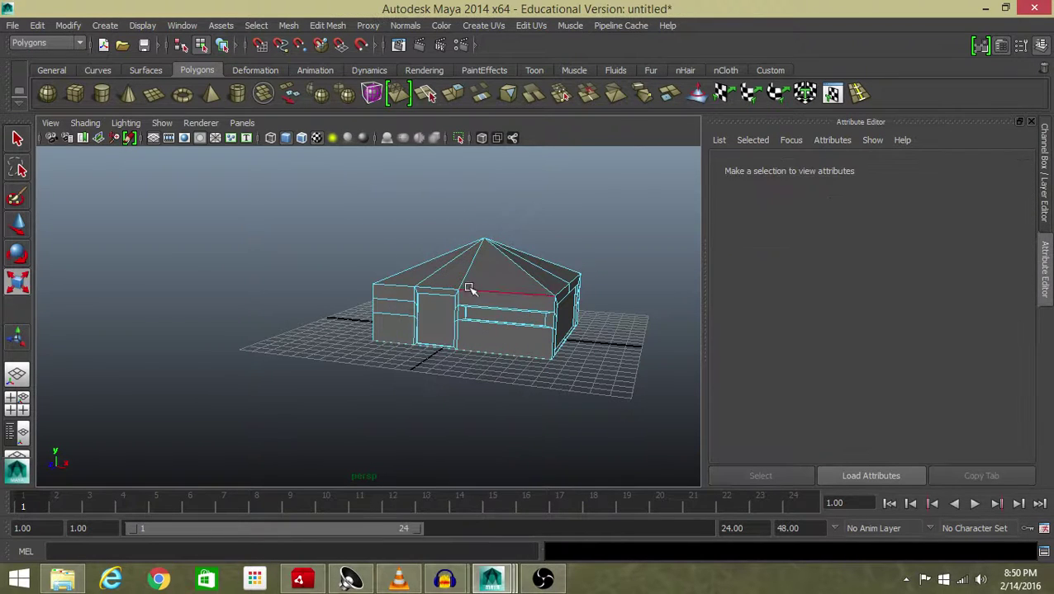
{"action": "left_click", "coordinate": [459, 281]}
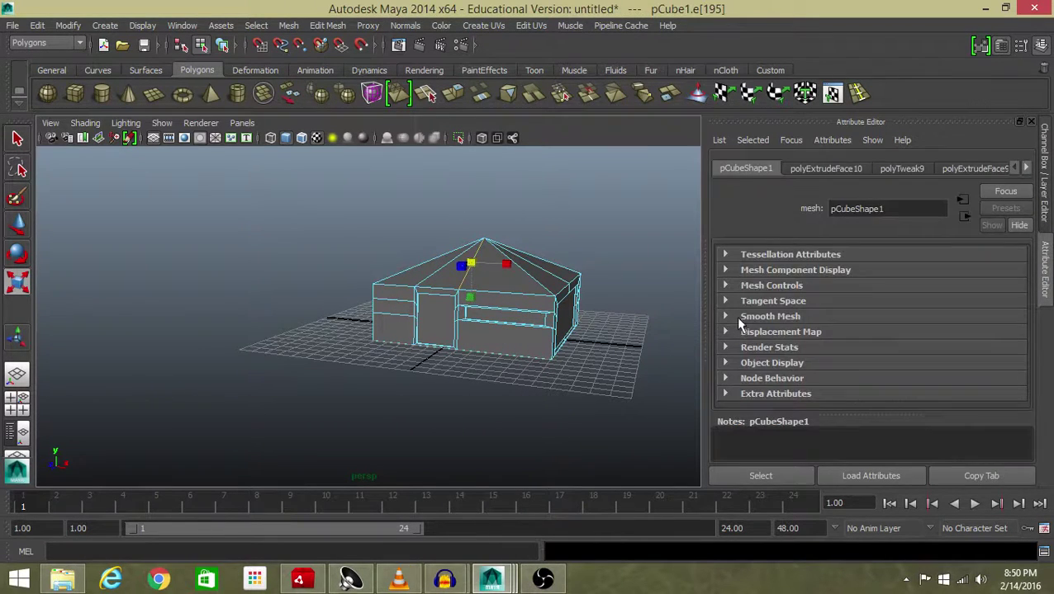
{"action": "key", "text": "Delete"}
Delete the remaining intermediate roof edges so that only the four edges from the building's corners to the apex are left.
{"action": "left_click_drag", "start_coordinate": [546, 321], "coordinate": [419, 360], "text": "alt"}
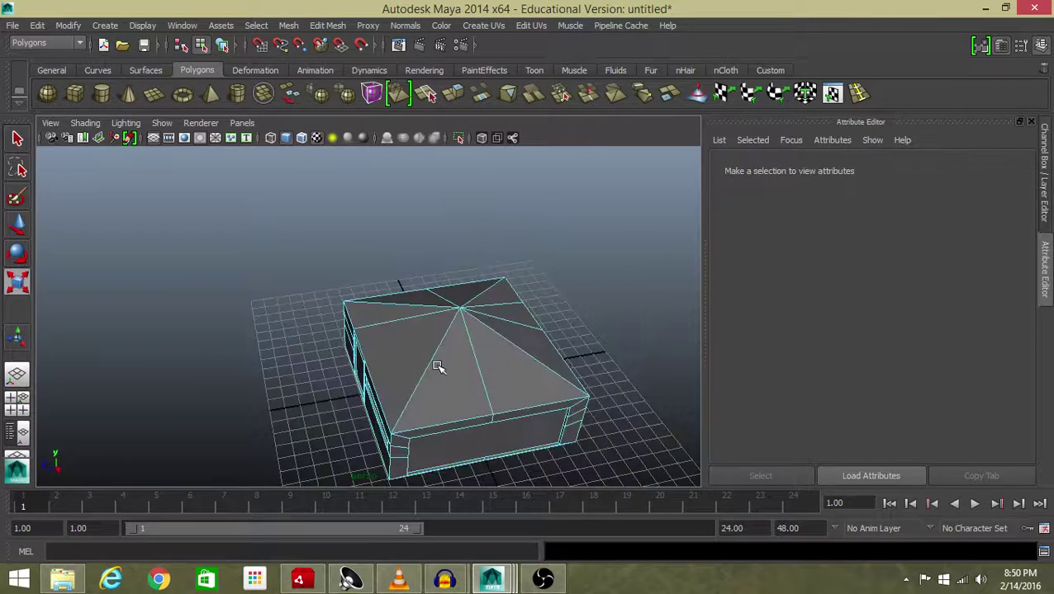
{"action": "left_click", "coordinate": [435, 364]}
{"action": "left_click", "coordinate": [316, 363]}
{"action": "left_click", "coordinate": [475, 371]}
{"action": "key", "text": "Delete"}
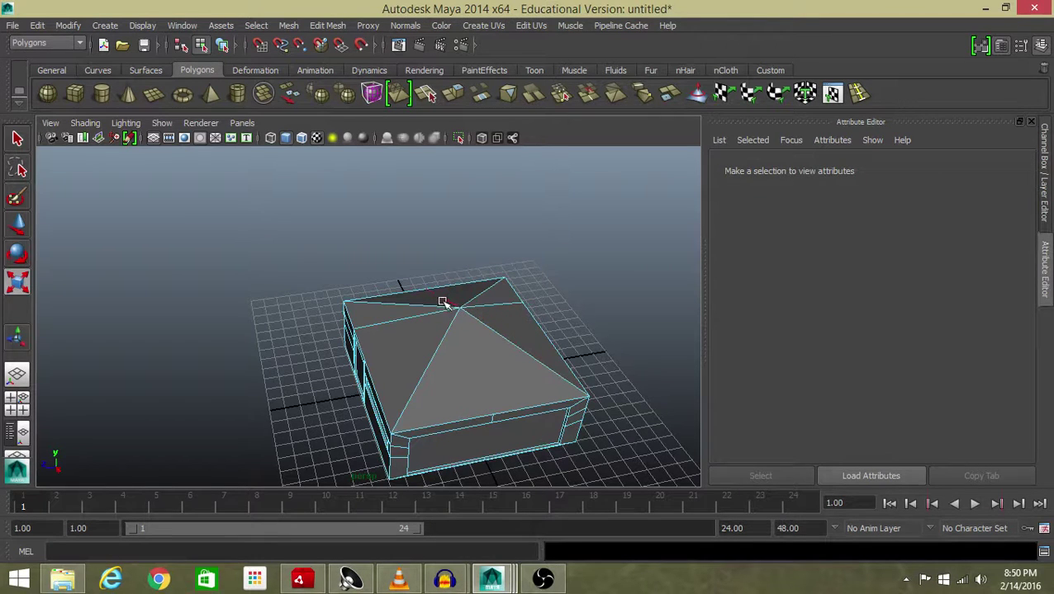
{"action": "left_click", "coordinate": [505, 307]}
{"action": "key", "text": "Delete"}
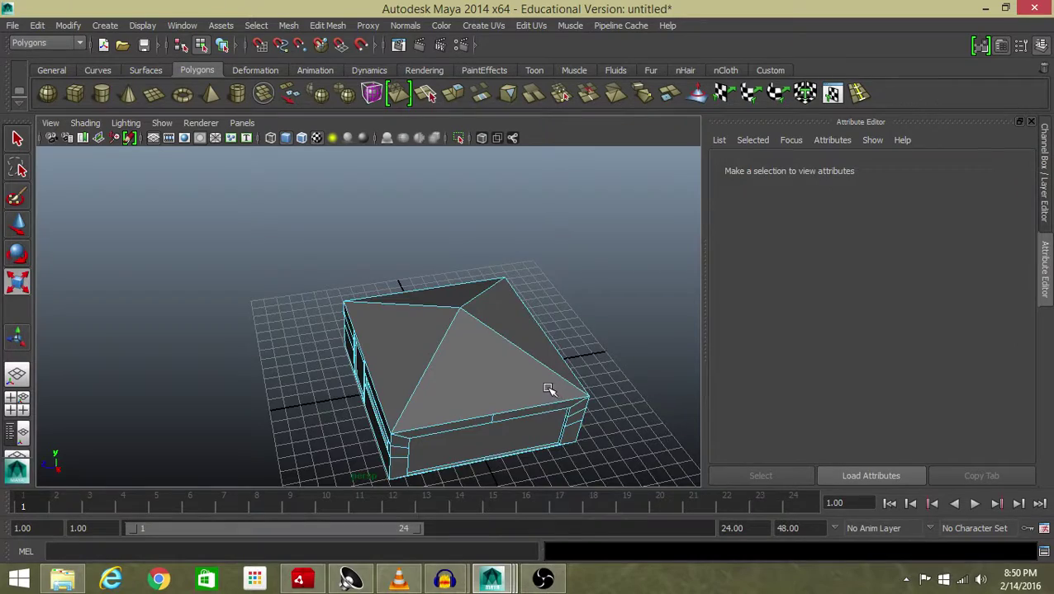
Return to object selection and move the whole building back along the Z axis until its front wall lies near the grid's centre line.
{"action": "left_click_drag", "start_coordinate": [548, 390], "coordinate": [272, 370], "text": "alt"}
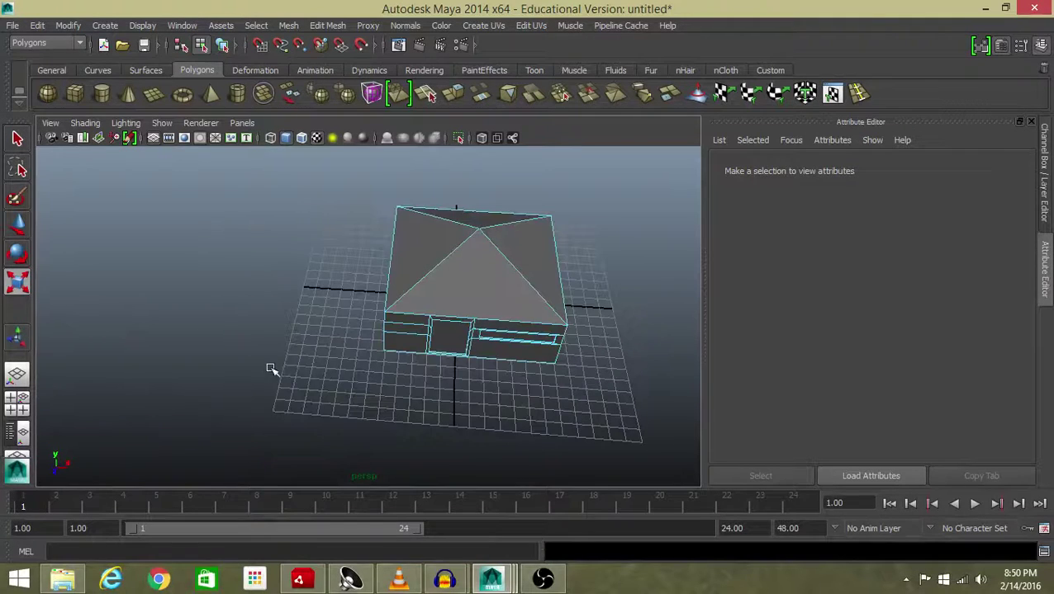
{"action": "key", "text": "F8"}
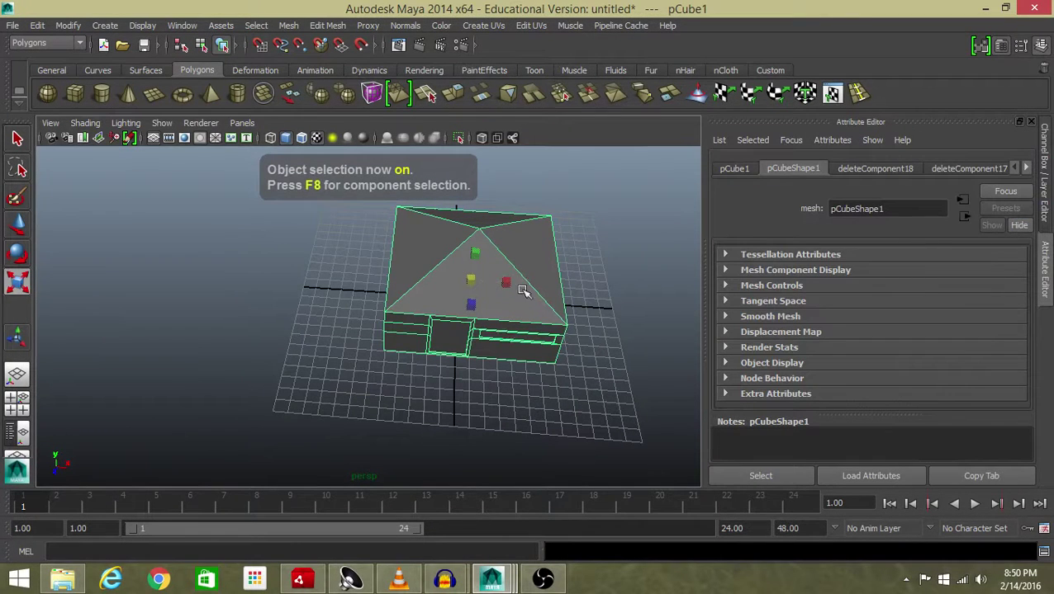
{"action": "key", "text": "w"}
{"action": "left_click_drag", "start_coordinate": [574, 306], "coordinate": [369, 348], "text": "alt"}
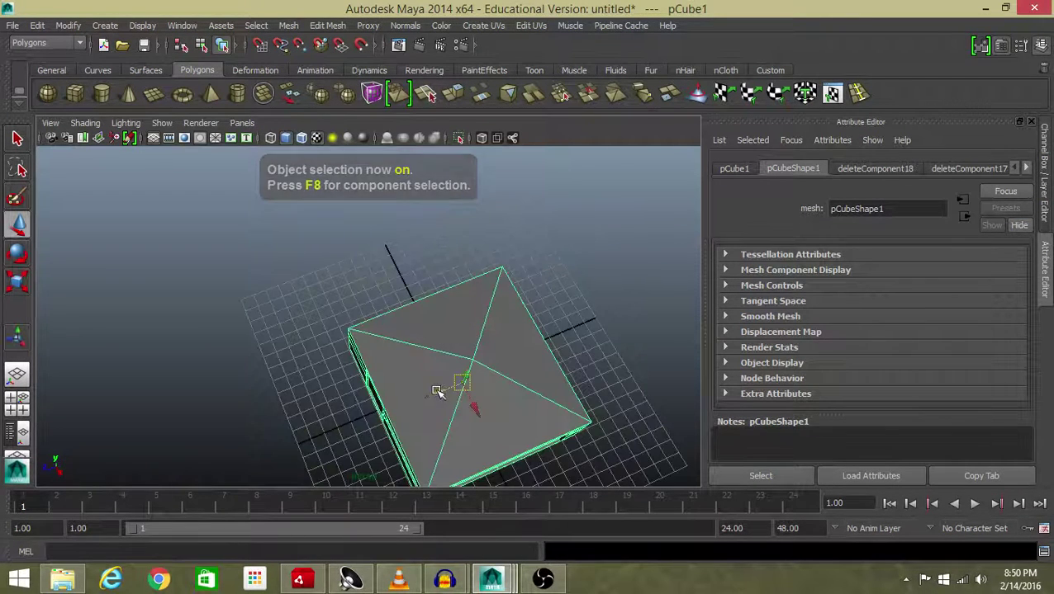
{"action": "left_click_drag", "start_coordinate": [438, 391], "coordinate": [522, 370], "text": "alt"}
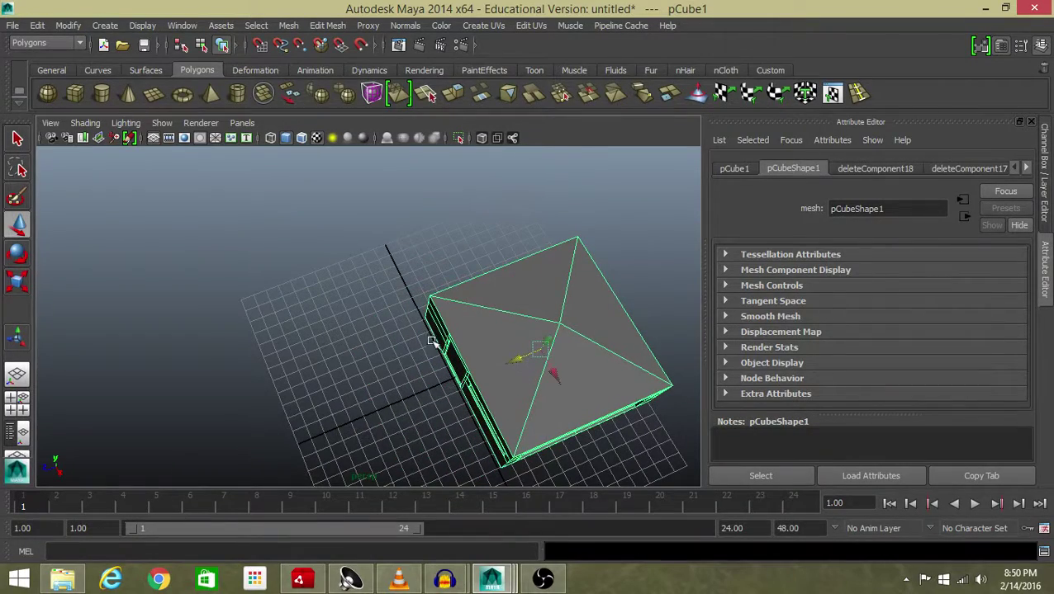
{"action": "left_click_drag", "start_coordinate": [449, 329], "coordinate": [527, 294], "text": "alt"}
{"action": "scroll", "coordinate": [430, 322], "scroll_direction": "up", "scroll_amount": 5}
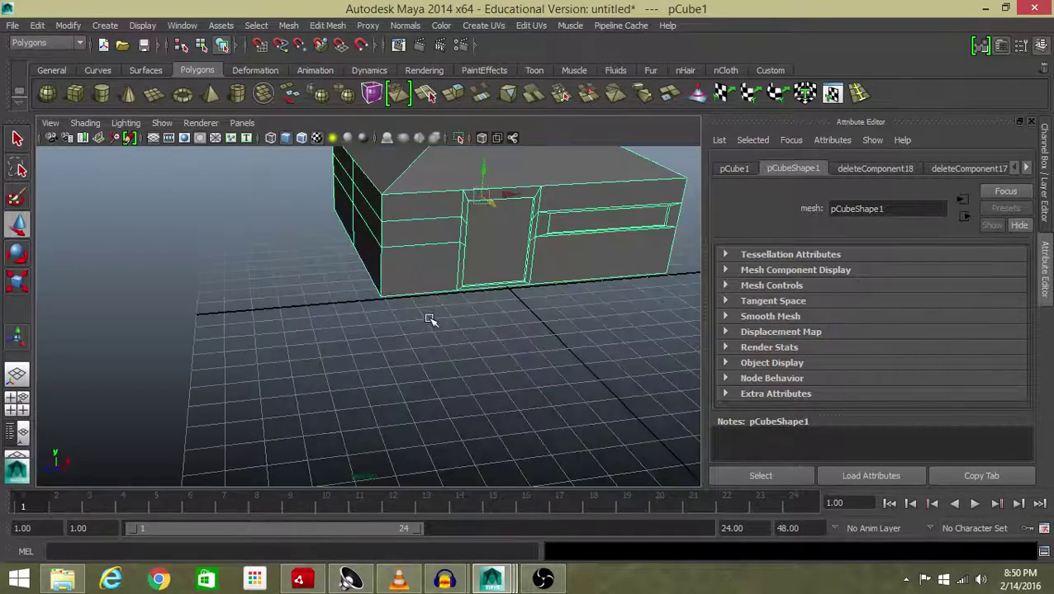
Extrude the middle-band face nearest the front corner on the divided side wall and scale it inward to outline a window.
{"action": "middle_click_drag", "start_coordinate": [430, 322], "coordinate": [294, 389], "text": "alt"}
{"action": "scroll", "coordinate": [310, 354], "scroll_direction": "up", "scroll_amount": 4}
{"action": "middle_click_drag", "start_coordinate": [310, 354], "coordinate": [422, 381], "text": "alt"}
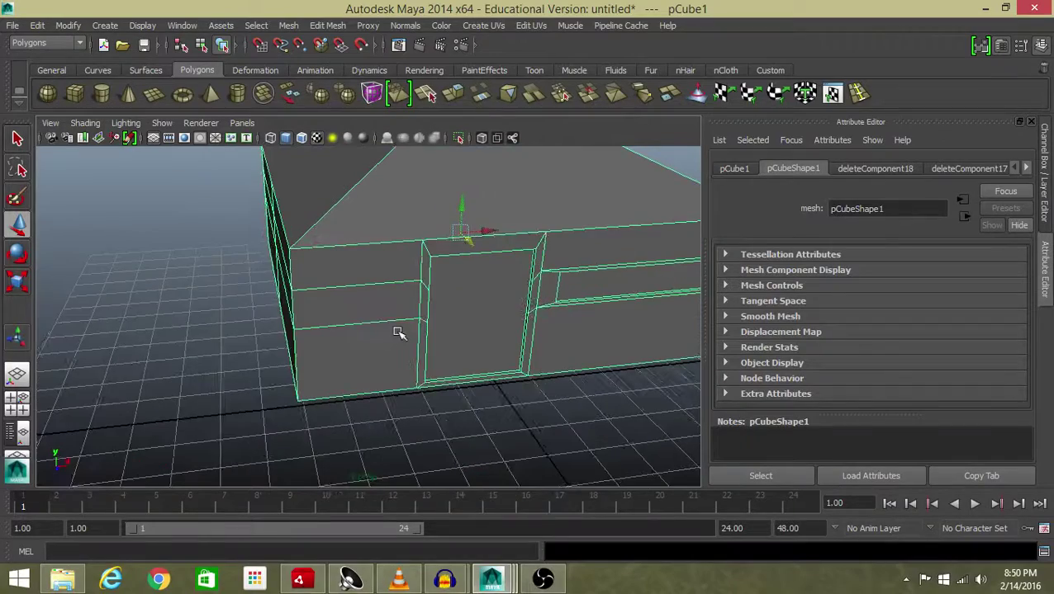
{"action": "middle_click_drag", "start_coordinate": [406, 325], "coordinate": [512, 331], "text": "alt"}
{"action": "left_click_drag", "start_coordinate": [513, 331], "coordinate": [597, 322], "text": "alt"}
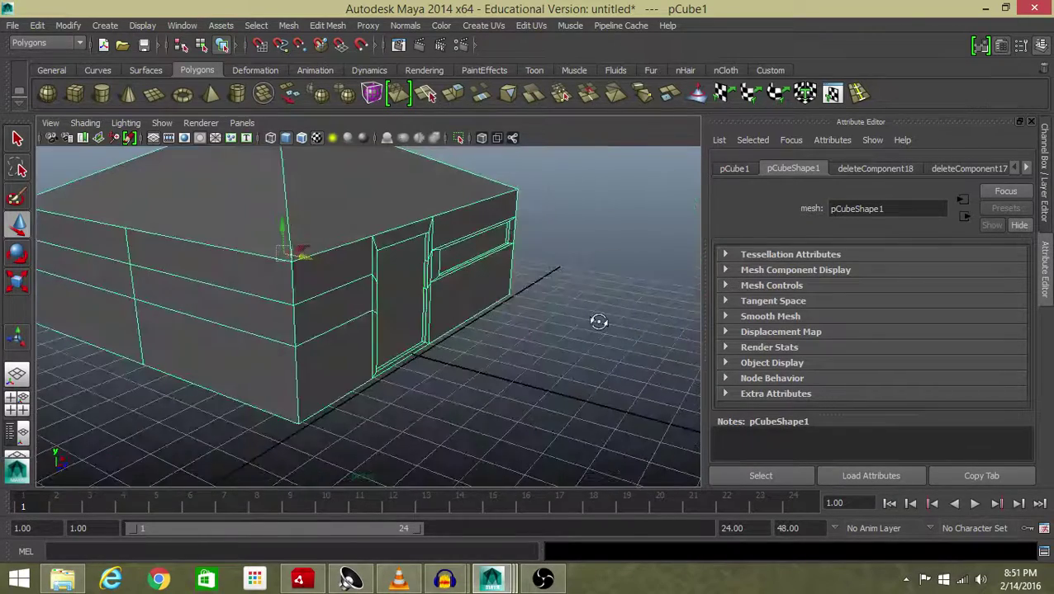
{"action": "middle_click_drag", "start_coordinate": [341, 333], "coordinate": [502, 331], "text": "alt"}
{"action": "left_click_drag", "start_coordinate": [505, 332], "coordinate": [369, 350], "text": "alt"}
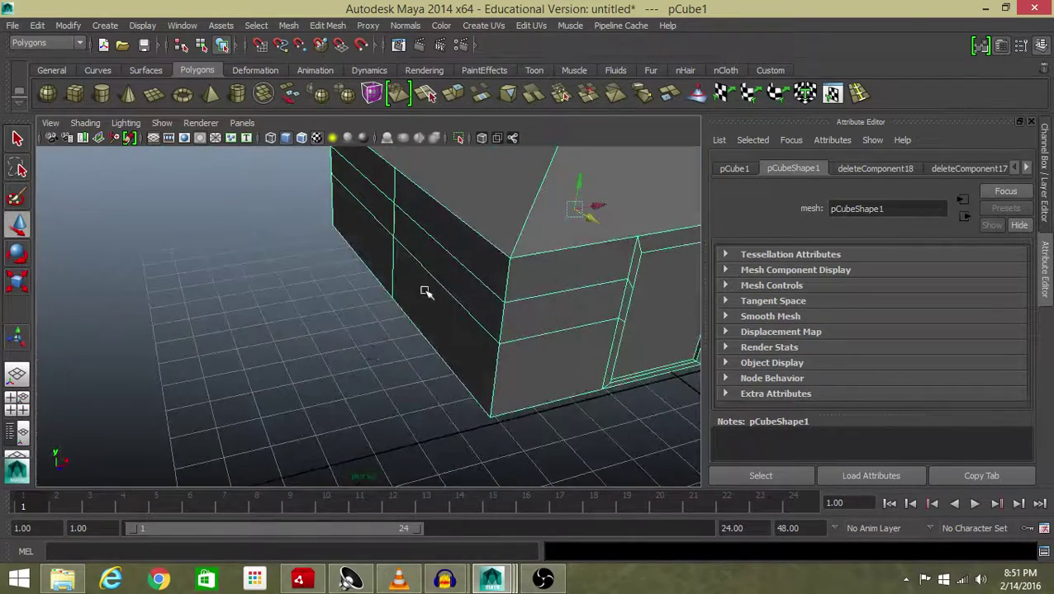
{"action": "right_click_drag", "start_coordinate": [486, 239], "coordinate": [468, 283]}
{"action": "left_click", "coordinate": [462, 284]}
{"action": "left_click_drag", "start_coordinate": [462, 284], "coordinate": [478, 333], "text": "alt"}
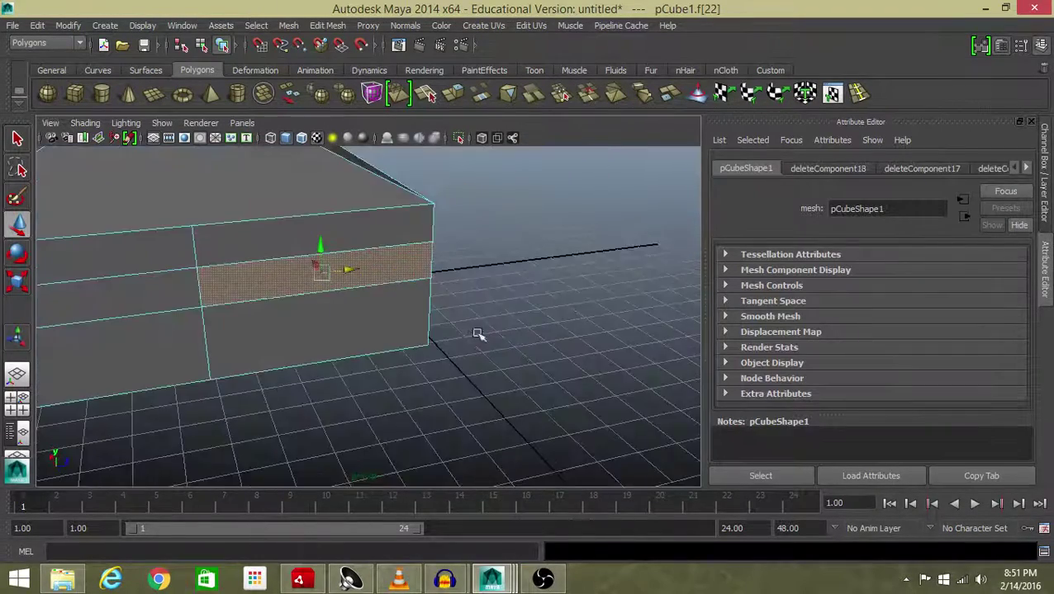
{"action": "left_click", "coordinate": [397, 94]}
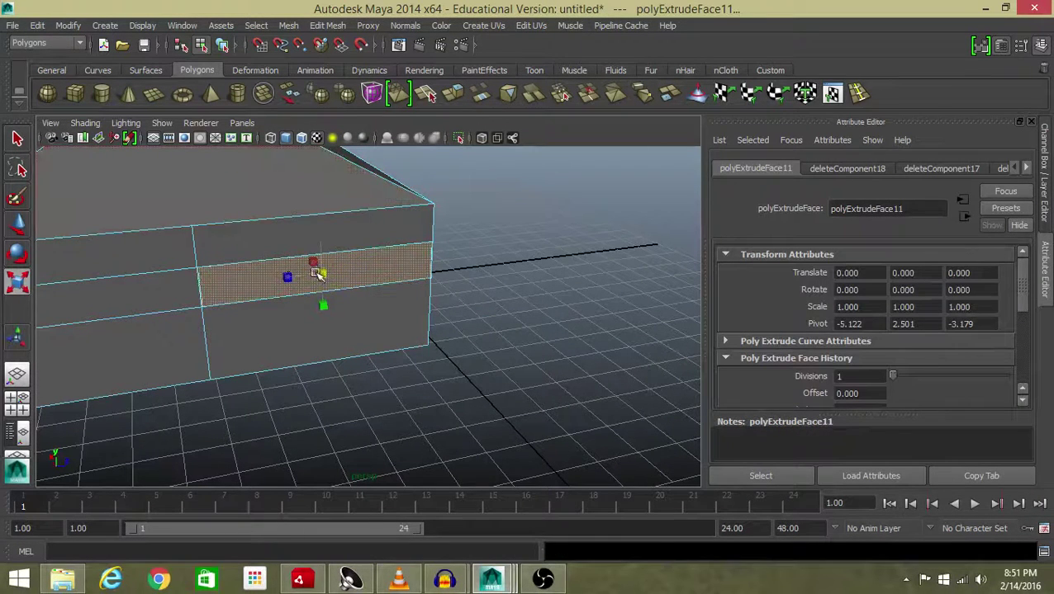
{"action": "left_click_drag", "start_coordinate": [319, 274], "coordinate": [288, 289]}
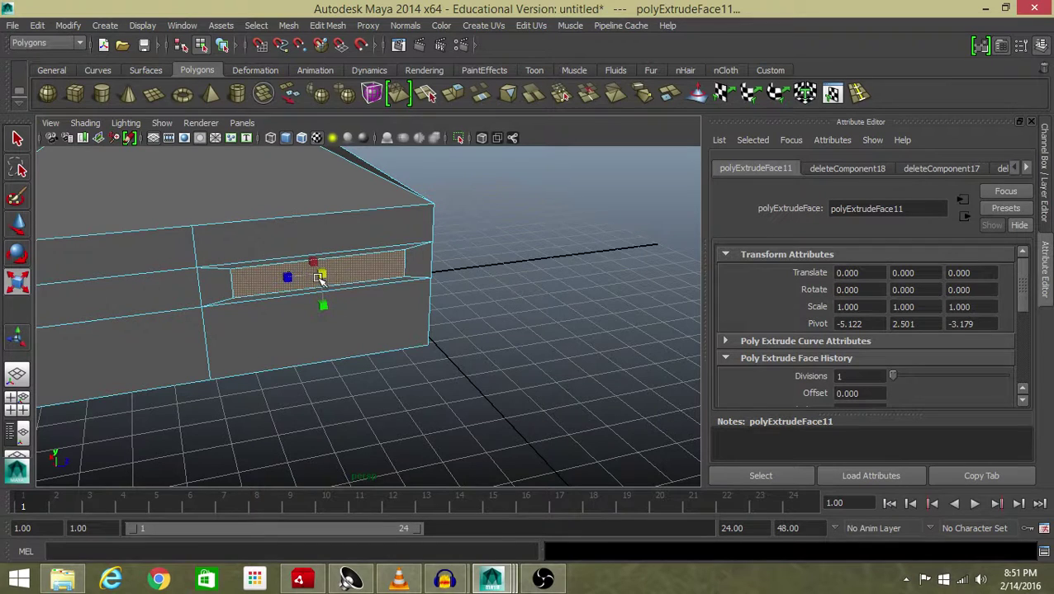
{"action": "key", "text": "ctrl+z"}
{"action": "left_click_drag", "start_coordinate": [324, 275], "coordinate": [302, 282]}
Extrude the inset window face near the side wall's front corner again and push it inward to recess the window.
{"action": "left_click", "coordinate": [453, 93]}
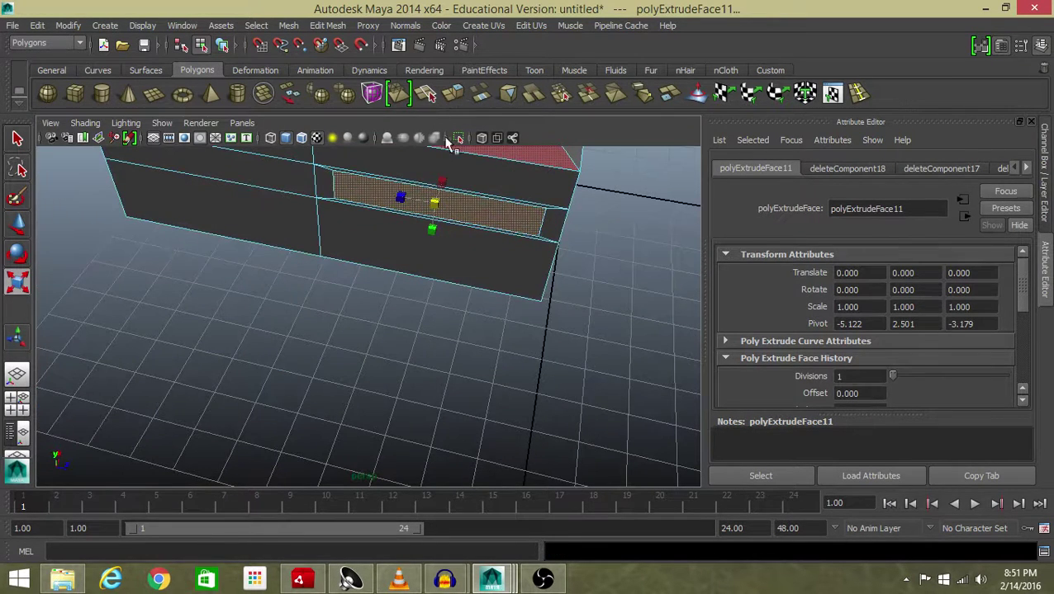
{"action": "key", "text": "w"}
{"action": "left_click_drag", "start_coordinate": [487, 206], "coordinate": [536, 196], "text": "alt"}
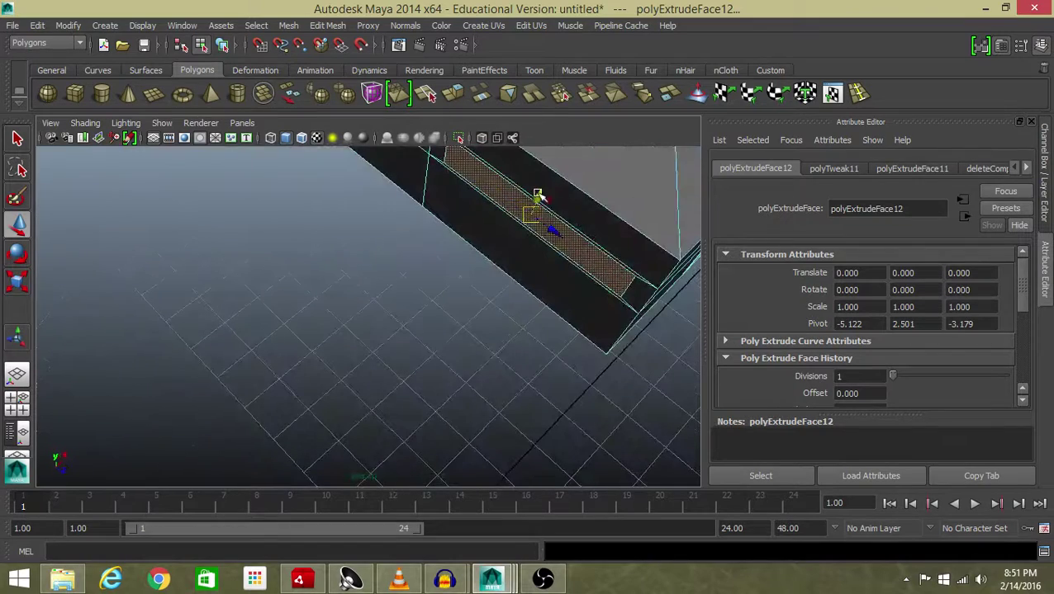
{"action": "left_click", "coordinate": [565, 201]}
{"action": "key", "text": "ctrl+z"}
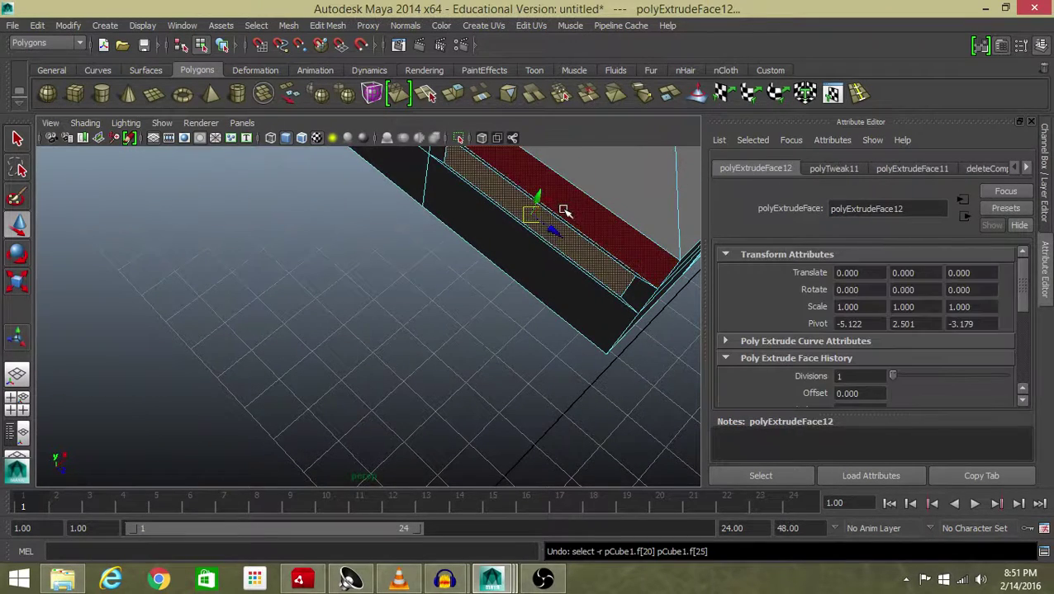
{"action": "left_click_drag", "start_coordinate": [553, 206], "coordinate": [438, 236], "text": "alt"}
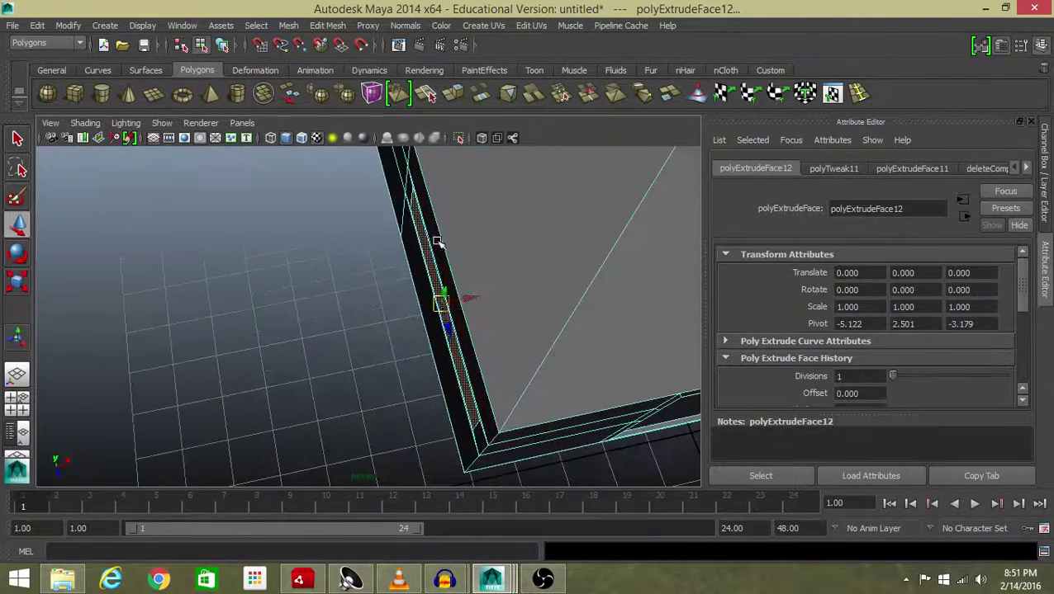
{"action": "left_click", "coordinate": [386, 300]}
Extrude the middle-band face nearest the rear corner of the same side wall and scale it inward to outline a second window.
{"action": "left_click_drag", "start_coordinate": [289, 285], "coordinate": [447, 252], "text": "alt"}
{"action": "left_click", "coordinate": [431, 243]}
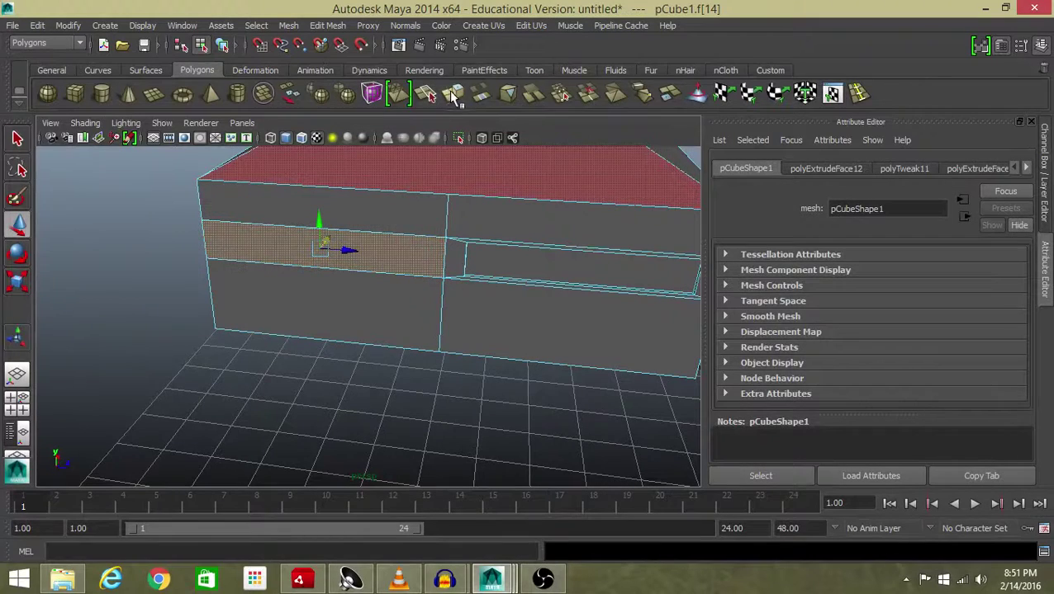
{"action": "left_click", "coordinate": [454, 95]}
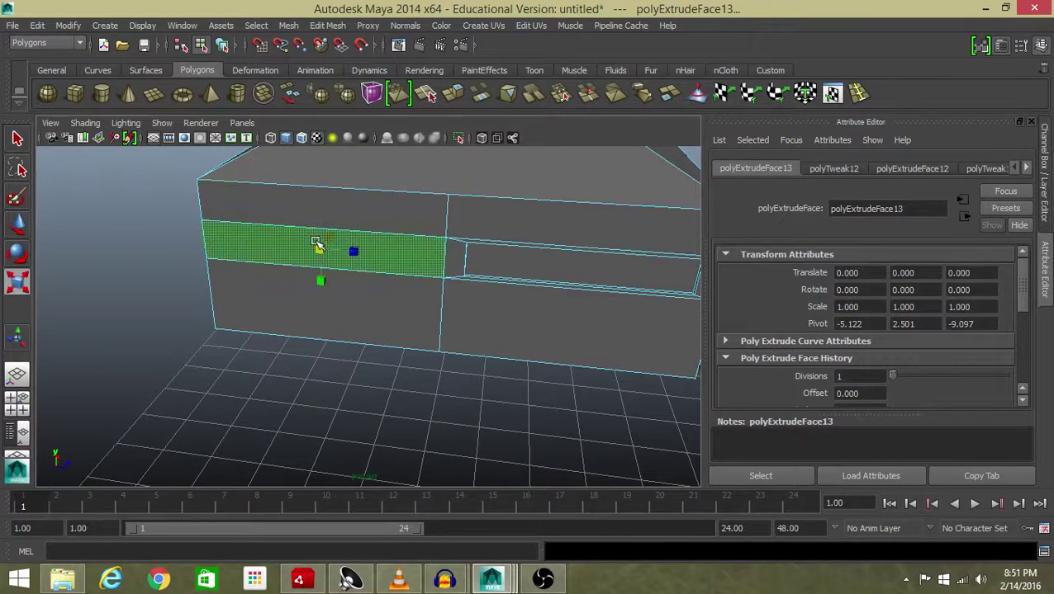
{"action": "left_click_drag", "start_coordinate": [322, 250], "coordinate": [304, 260]}
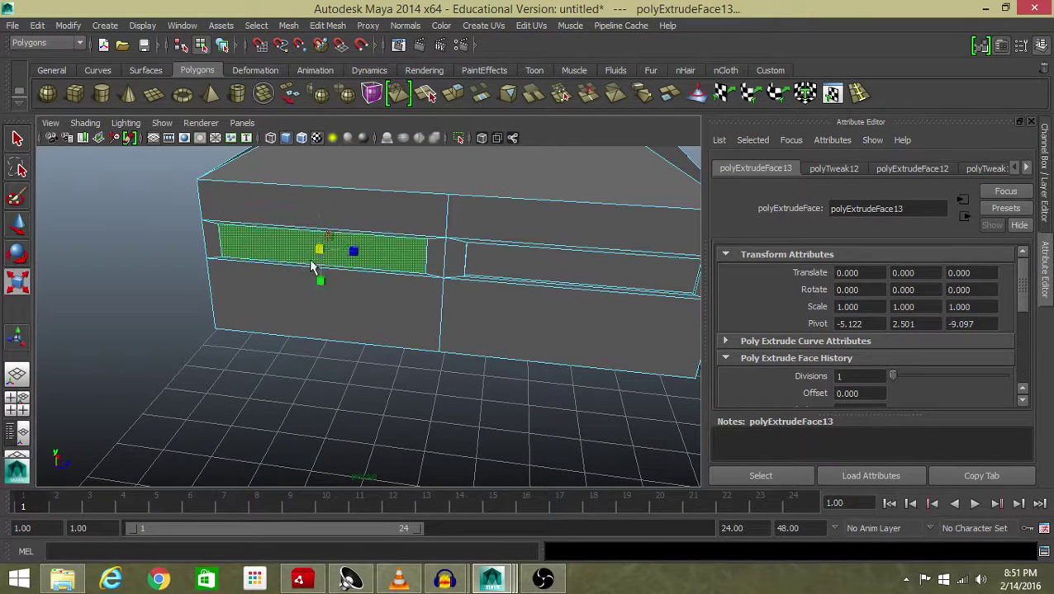
Push the second window's face into the side wall to recess it, and clear the face selection.
{"action": "key", "text": "q"}
{"action": "key", "text": "w"}
{"action": "left_click_drag", "start_coordinate": [369, 242], "coordinate": [450, 185], "text": "alt"}
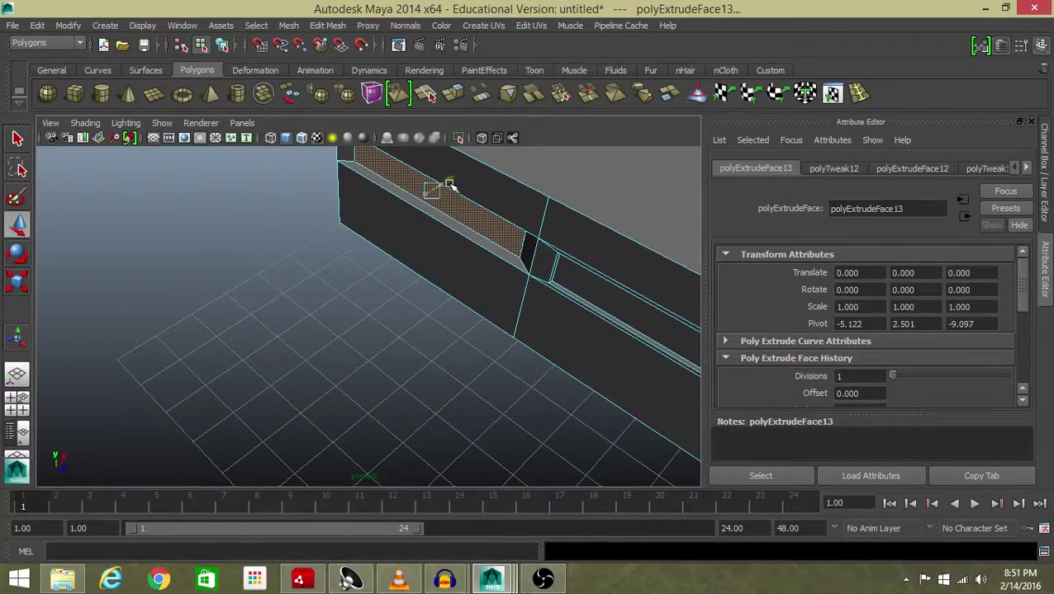
{"action": "left_click", "coordinate": [299, 254]}
{"action": "left_click_drag", "start_coordinate": [299, 254], "coordinate": [258, 233], "text": "alt"}
Return to object selection and scale the whole building down uniformly to about 0.96.
{"action": "middle_click_drag", "start_coordinate": [425, 256], "coordinate": [369, 275], "text": "alt"}
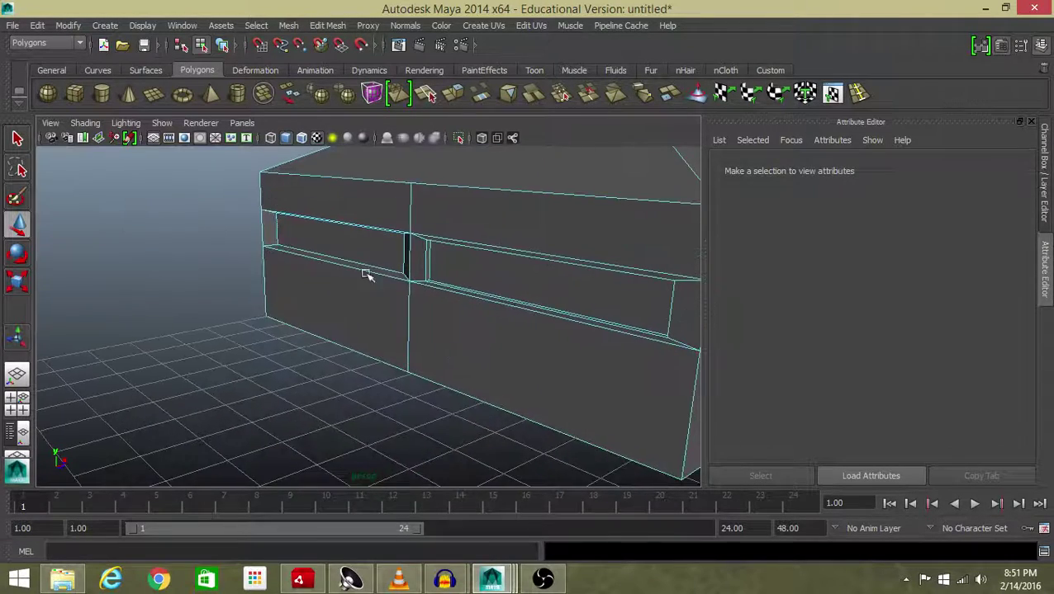
{"action": "scroll", "coordinate": [386, 254], "scroll_direction": "down", "scroll_amount": 4}
{"action": "left_click_drag", "start_coordinate": [486, 316], "coordinate": [382, 330], "text": "alt"}
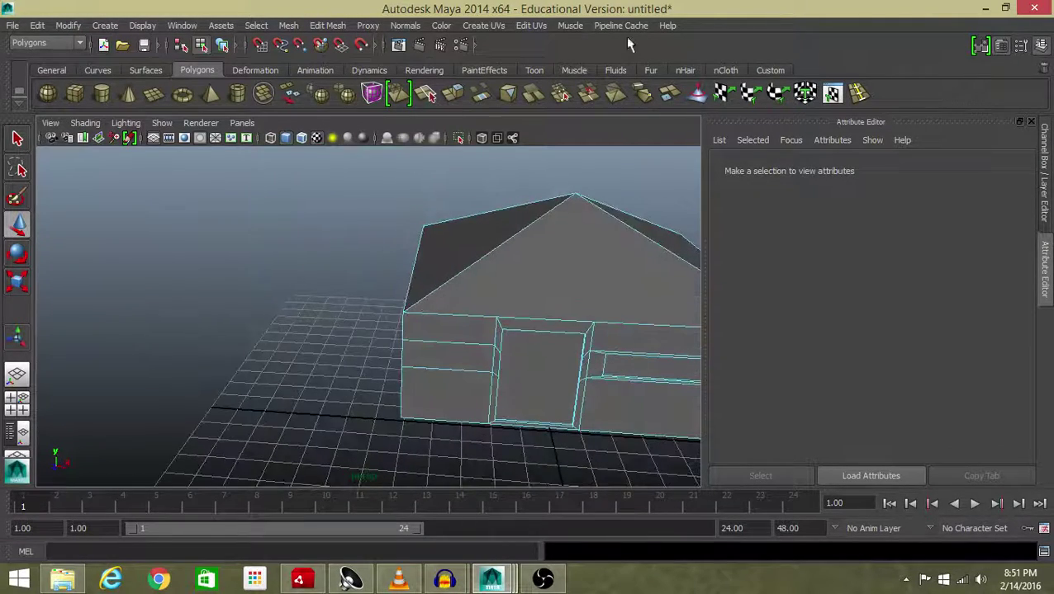
{"action": "key", "text": "F8"}
{"action": "left_click_drag", "start_coordinate": [337, 212], "coordinate": [479, 274], "text": "alt"}
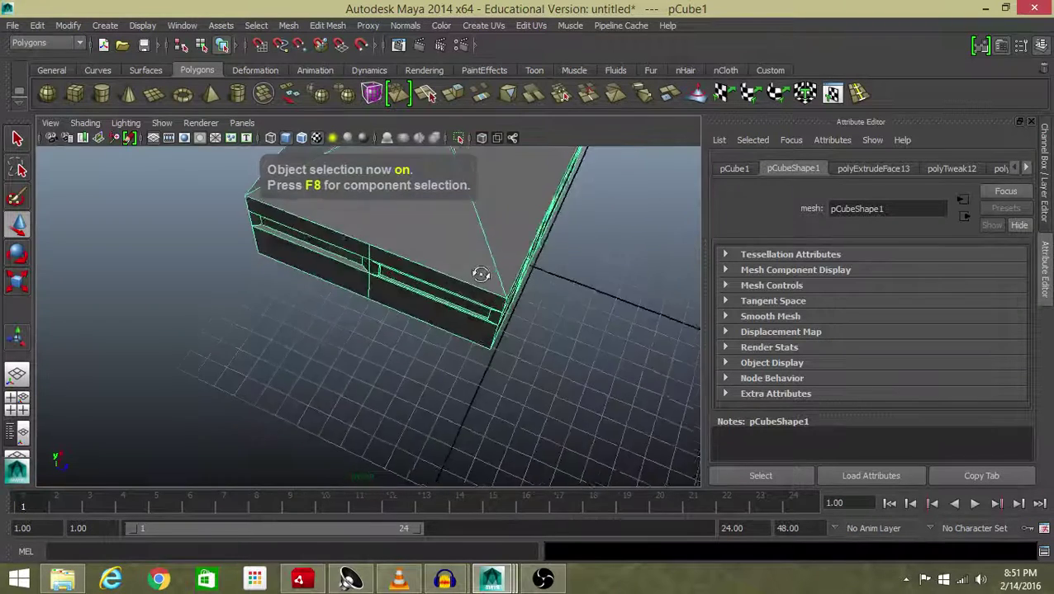
{"action": "scroll", "coordinate": [479, 256], "scroll_direction": "down", "scroll_amount": 7}
{"action": "key", "text": "r"}
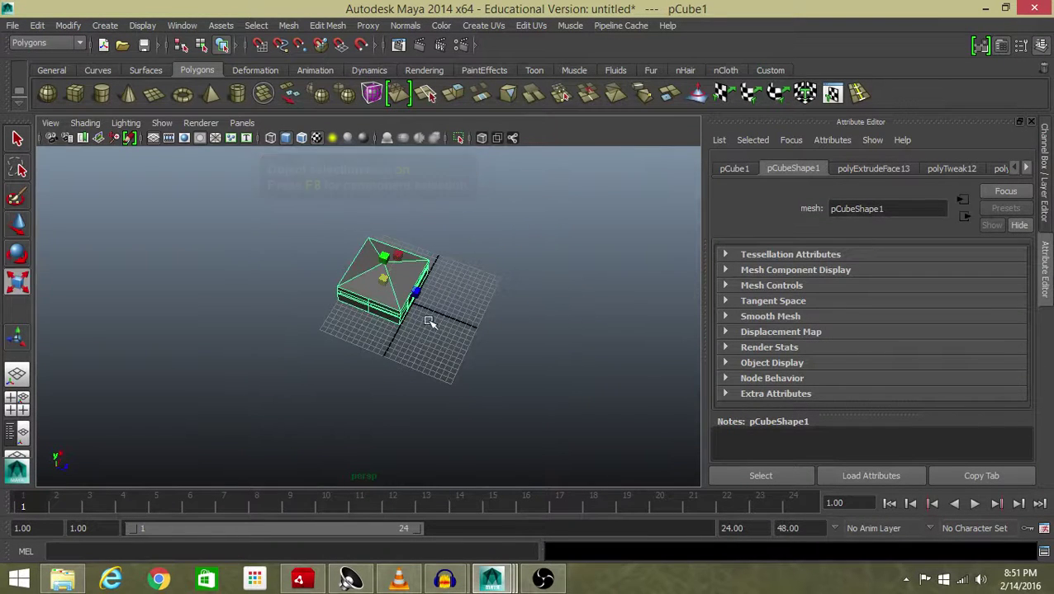
{"action": "mouse_move", "coordinate": [385, 280]}
{"action": "left_mouse_down"}
{"action": "mouse_move", "coordinate": [346, 289]}
{"action": "mouse_move", "coordinate": [368, 280]}
{"action": "left_mouse_up"}
{"action": "key", "text": "f"}
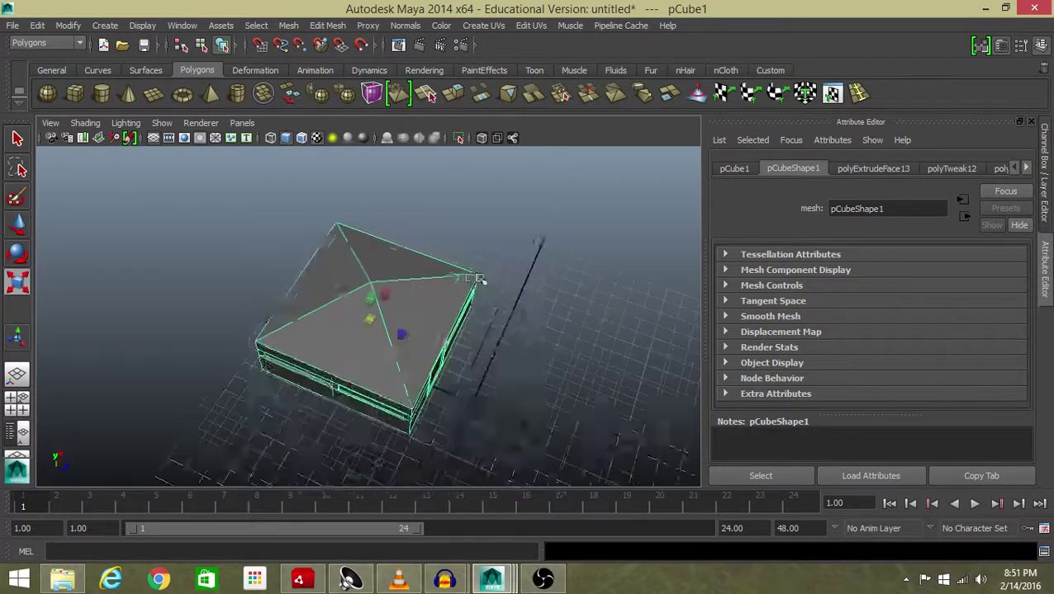
{"action": "left_click_drag", "start_coordinate": [480, 280], "coordinate": [447, 352], "text": "alt"}
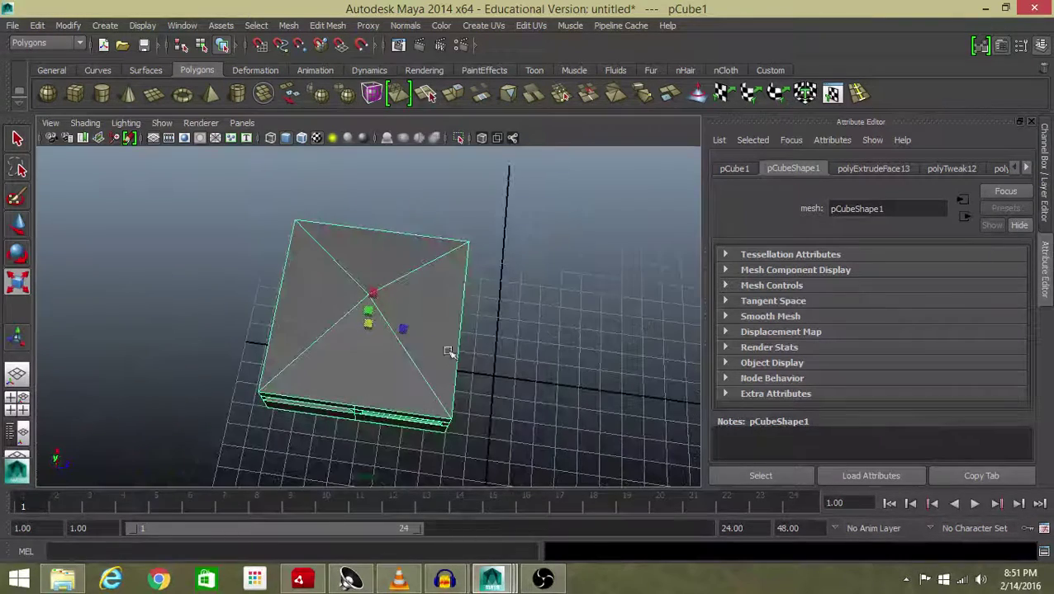
{"action": "left_click_drag", "start_coordinate": [363, 325], "coordinate": [329, 297]}
{"action": "key", "text": "w"}
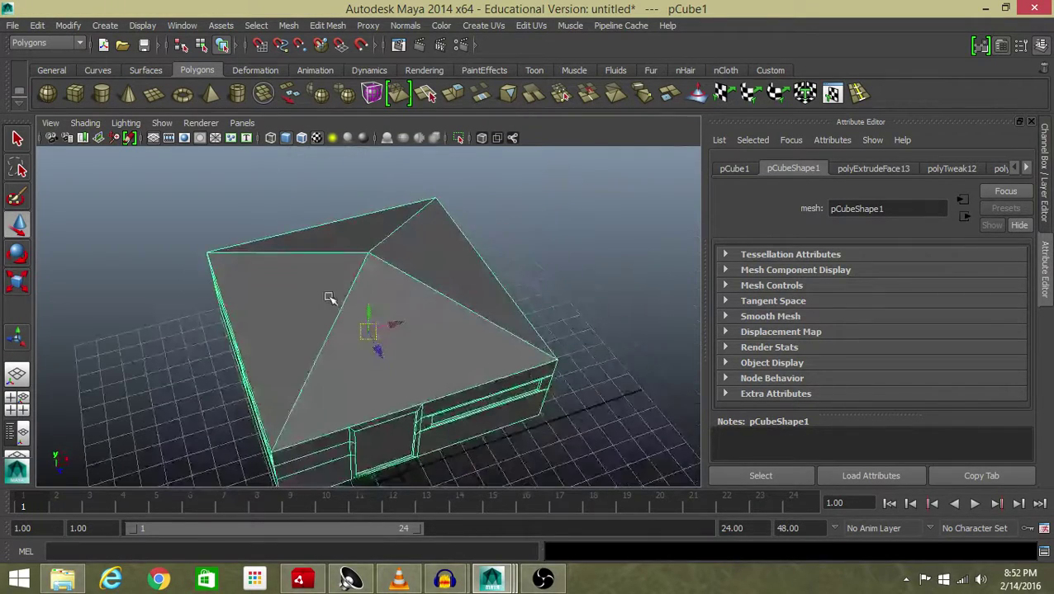
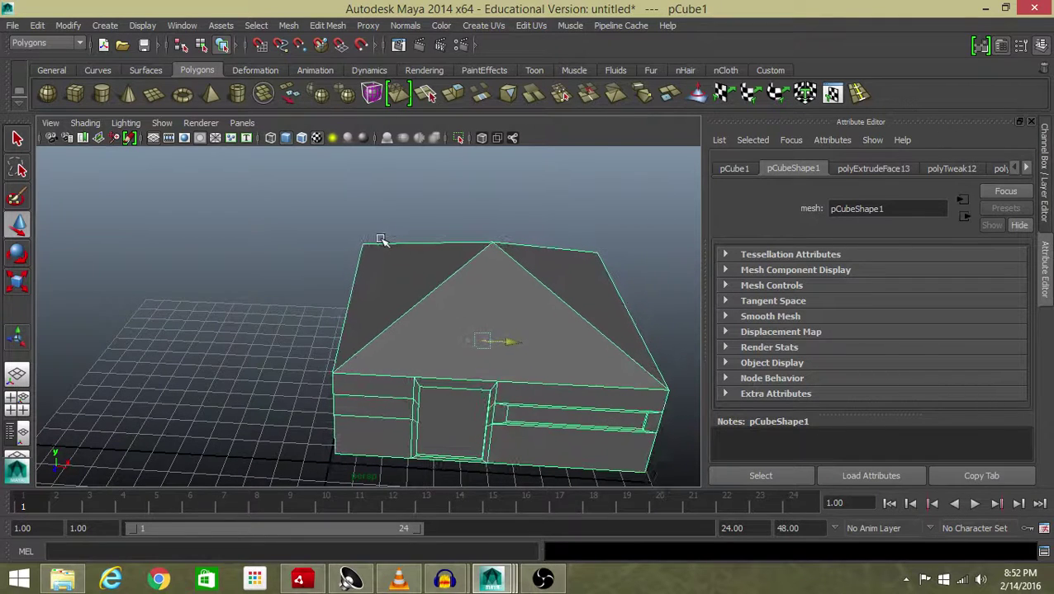
Try rotating the building 90 degrees about the Y axis and reset Rotate Y to 0.
{"action": "left_click", "coordinate": [1045, 186]}
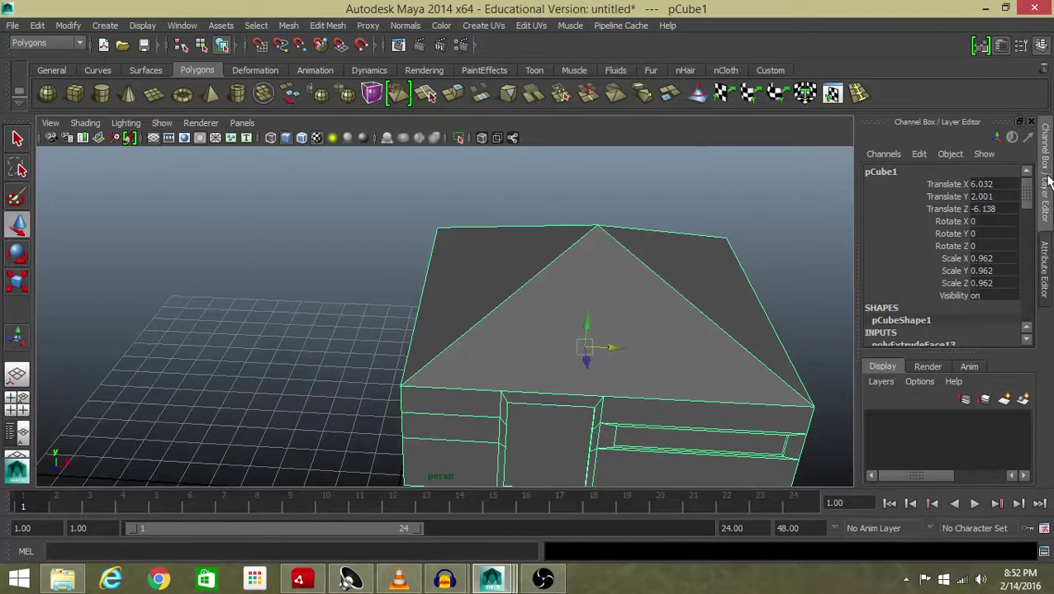
{"action": "double_click", "coordinate": [993, 233]}
{"action": "key", "text": "Return"}
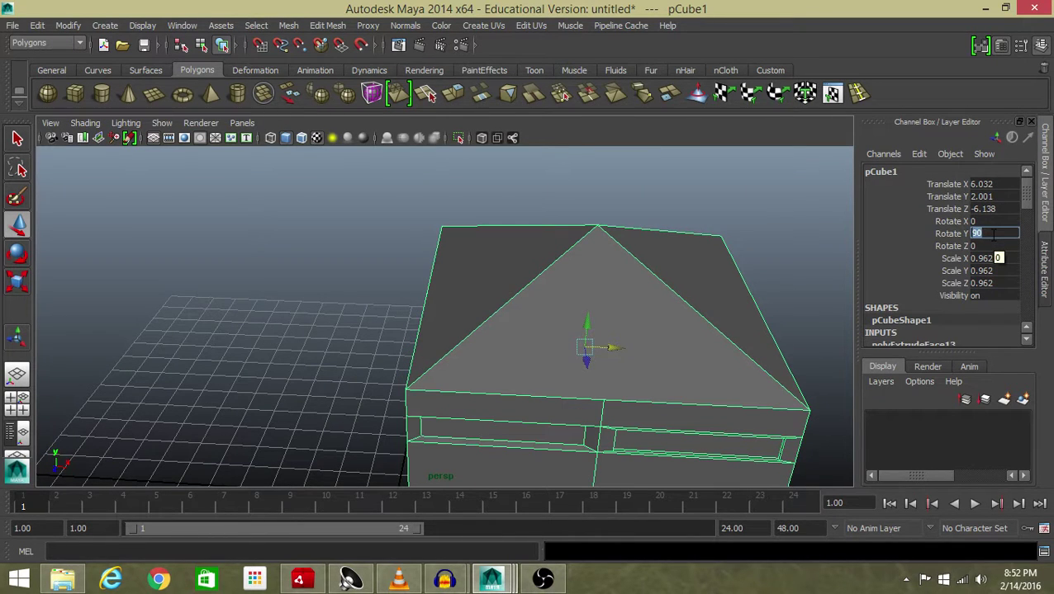
{"action": "type", "text": "0"}
{"action": "key", "text": "Return"}
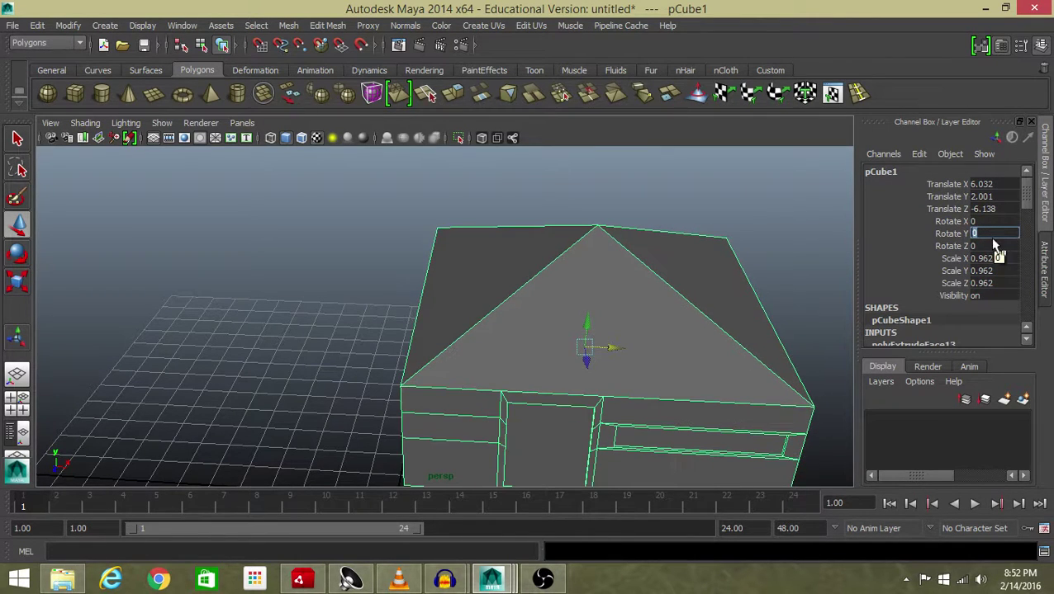
Try Rotate X values of 90, 180 and -90 on the building and reset Rotate X to 0.
{"action": "double_click", "coordinate": [984, 220]}
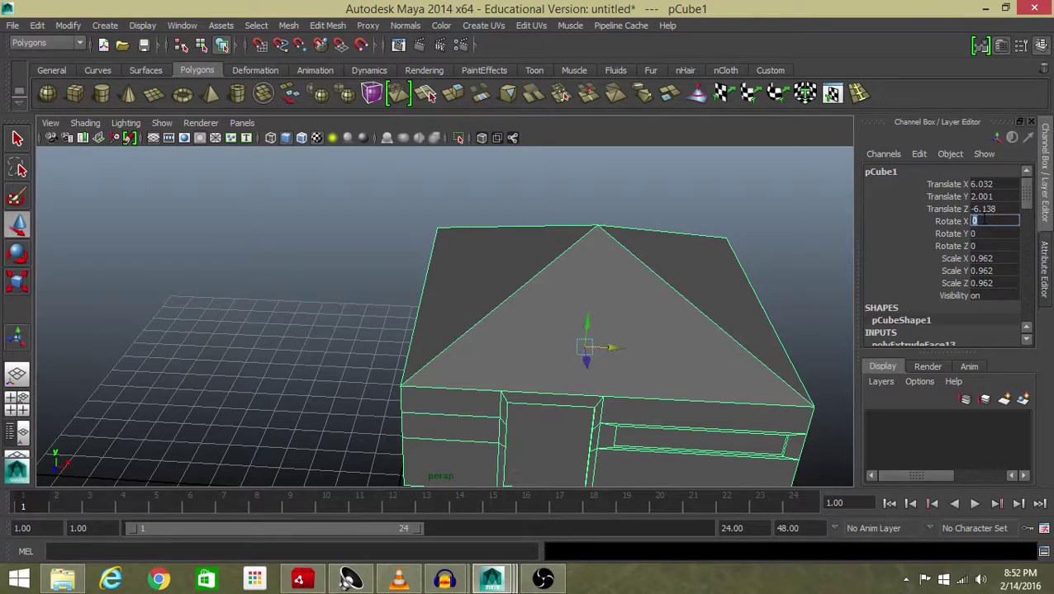
{"action": "type", "text": "90"}
{"action": "key", "text": "Return"}
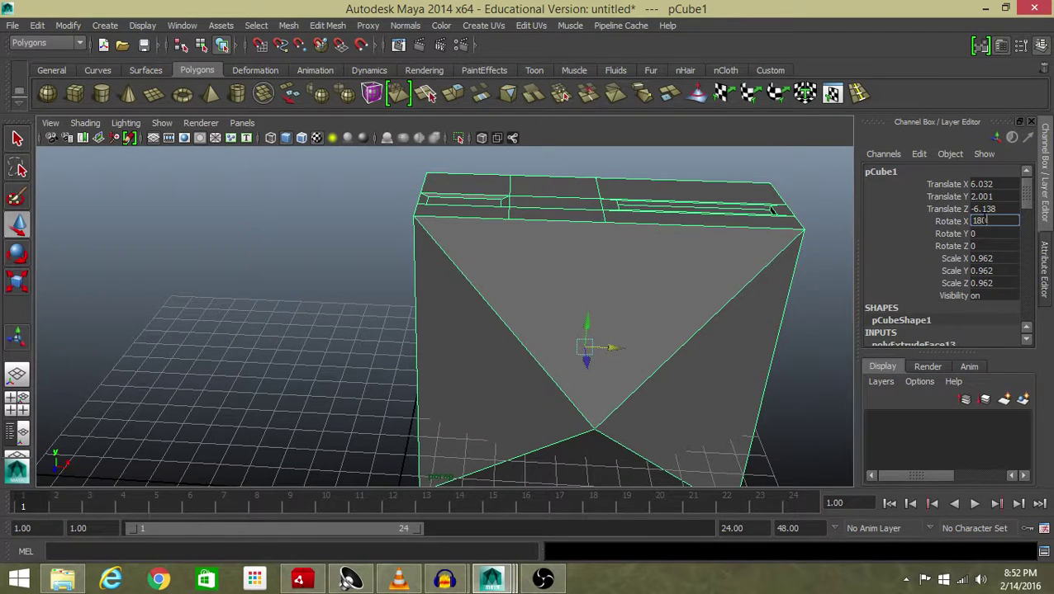
{"action": "key", "text": "Return"}
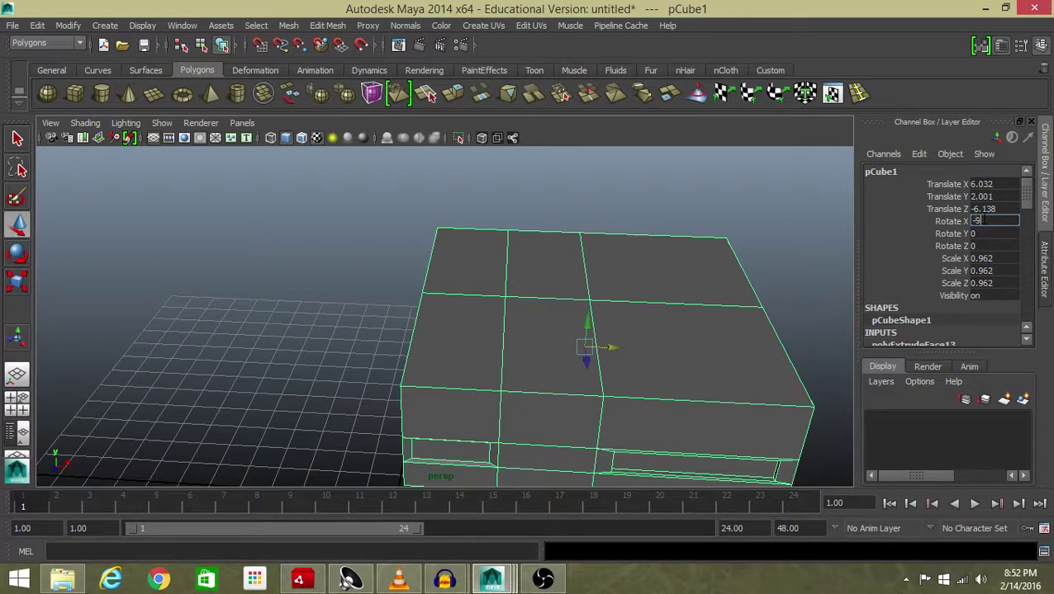
{"action": "key", "text": "Return"}
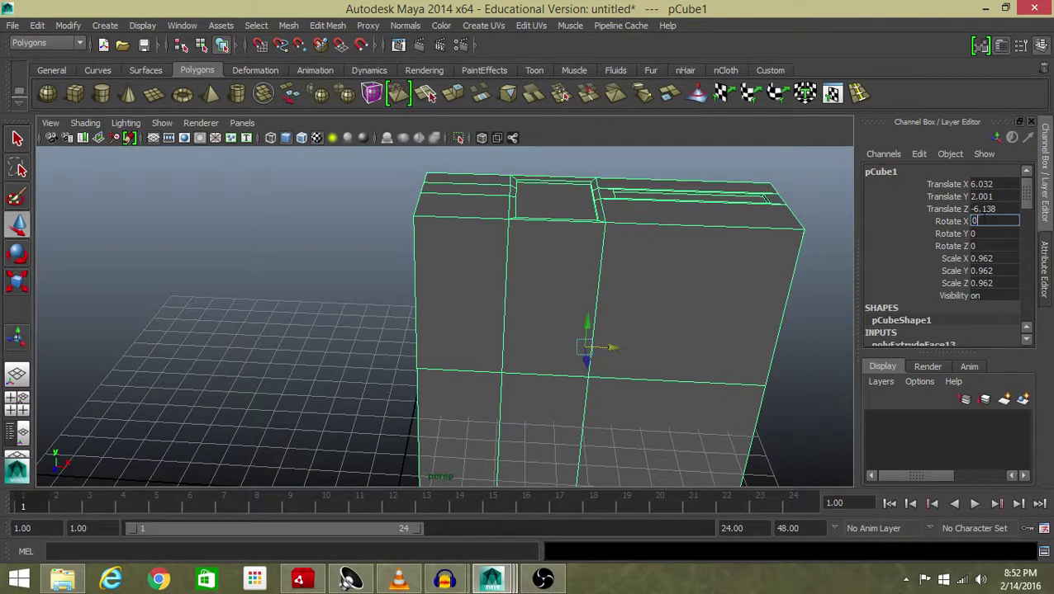
{"action": "type", "text": "0"}
{"action": "key", "text": "Return"}
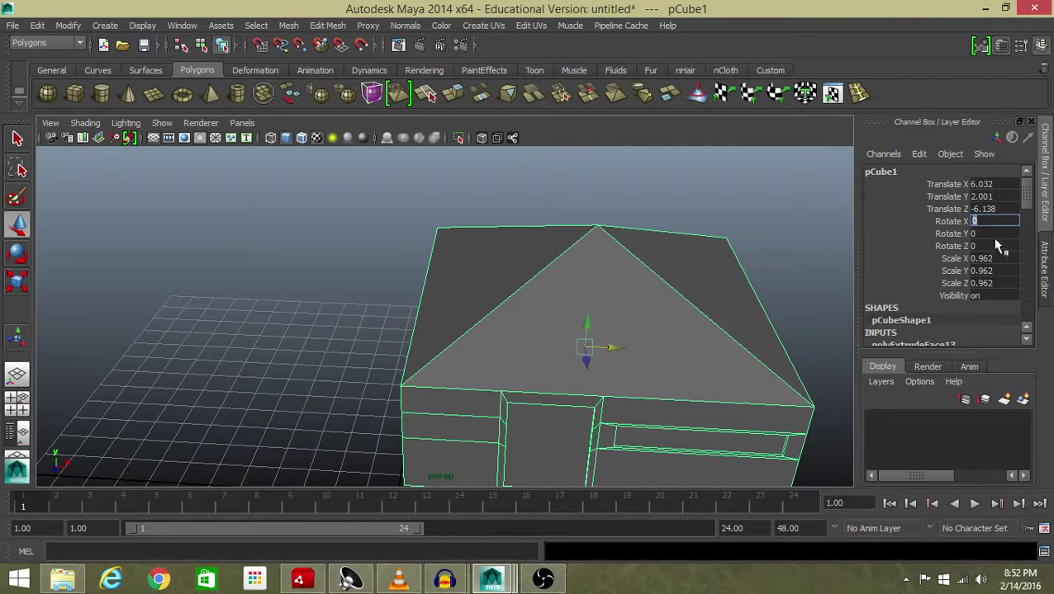
Try Rotate Z values of 180 and 90 on the building and reset Rotate Z to 0.
{"action": "left_click", "coordinate": [997, 245]}
{"action": "type", "text": "180"}
{"action": "key", "text": "Return"}
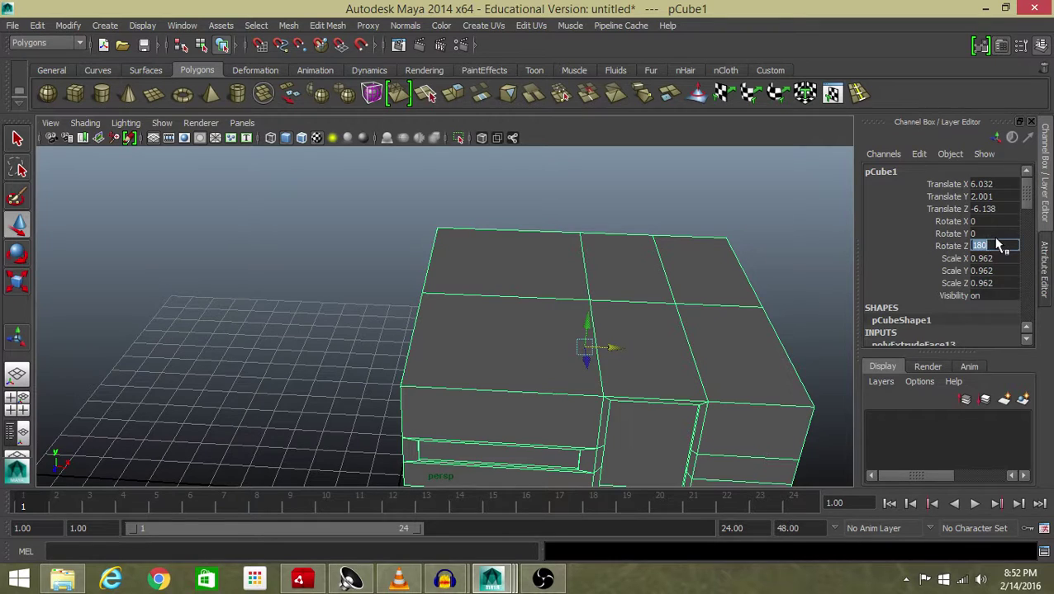
{"action": "type", "text": "90"}
{"action": "key", "text": "Return"}
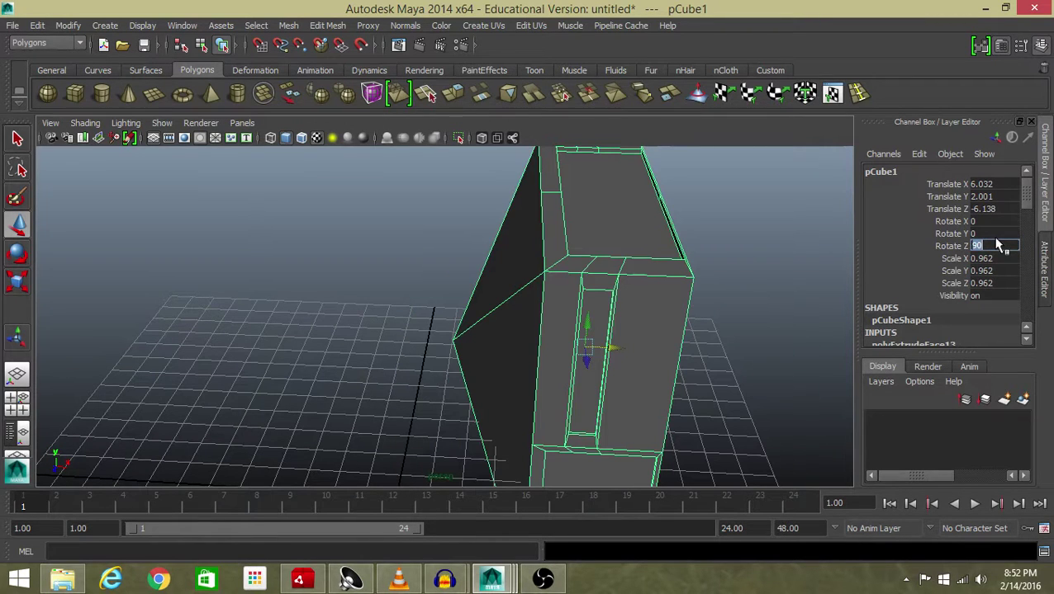
{"action": "key", "text": "Return"}
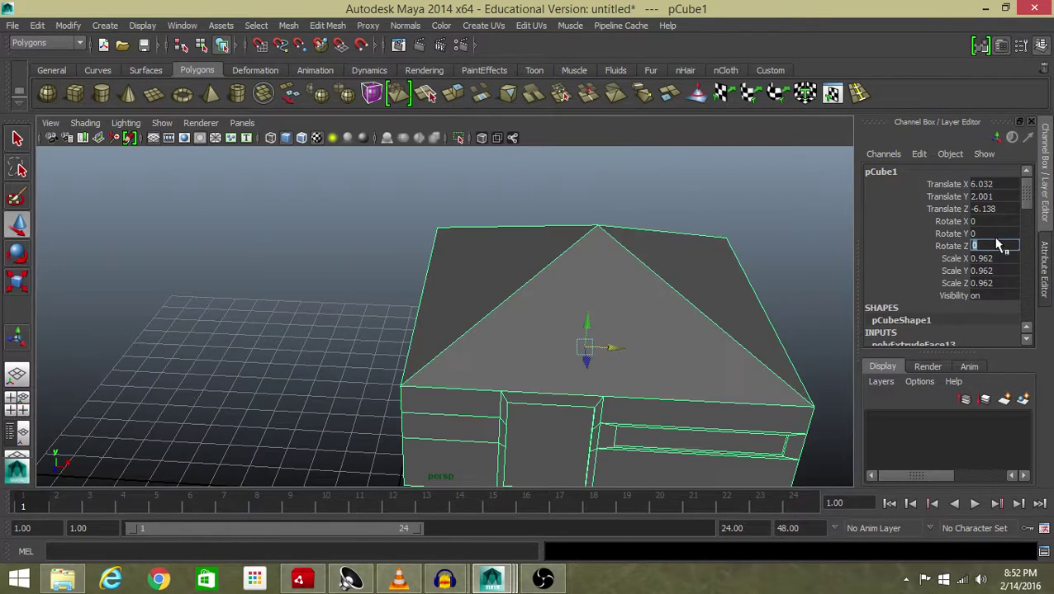
Rotate the building about its Y axis with the Rotate tool and set Rotate Y to exactly -90.
{"action": "left_click_drag", "start_coordinate": [588, 287], "coordinate": [638, 384], "text": "alt"}
{"action": "key", "text": "e"}
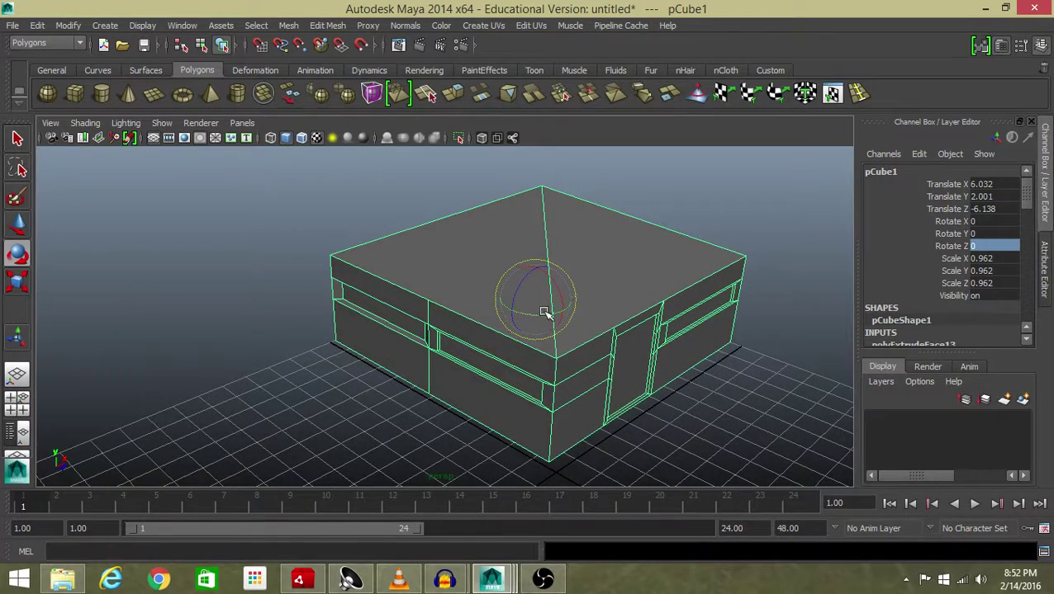
{"action": "left_click_drag", "start_coordinate": [550, 314], "coordinate": [491, 334]}
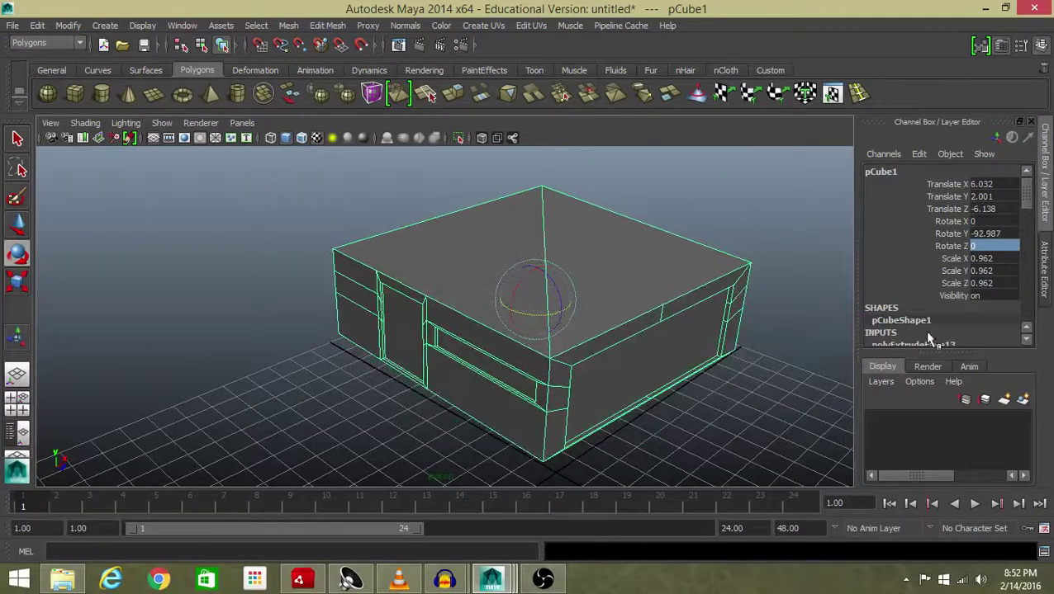
{"action": "left_click", "coordinate": [992, 241]}
{"action": "type", "text": "90"}
{"action": "key", "text": "Return"}
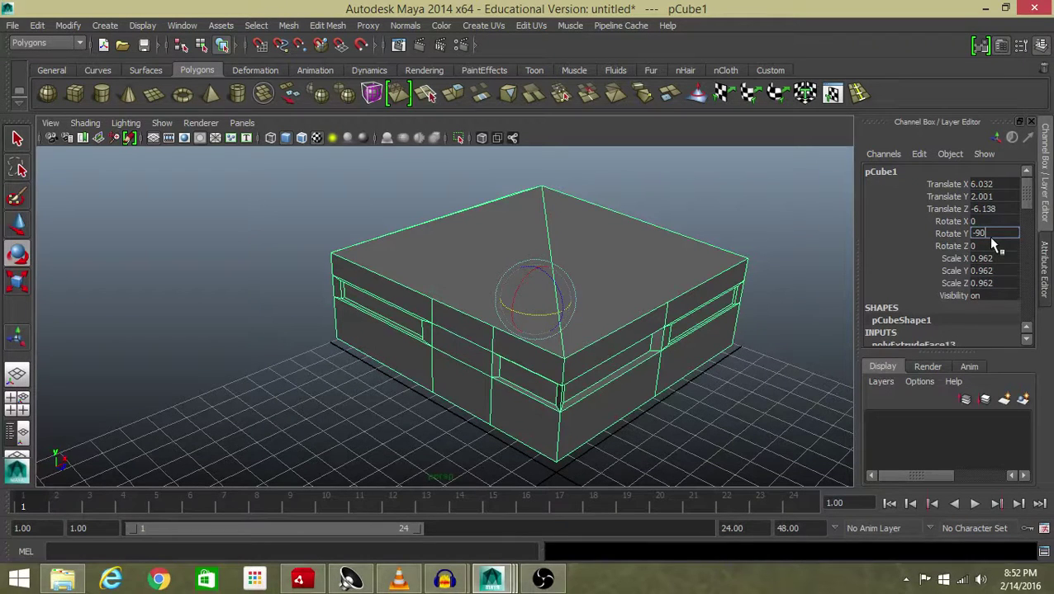
{"action": "key", "text": "Return"}
Try placing a duplicate of the building beside the original along the Z axis, at a Translate Z of about 5.5, and undo it.
{"action": "left_click_drag", "start_coordinate": [622, 299], "coordinate": [545, 303], "text": "alt"}
{"action": "middle_click_drag", "start_coordinate": [546, 303], "coordinate": [701, 204], "text": "alt"}
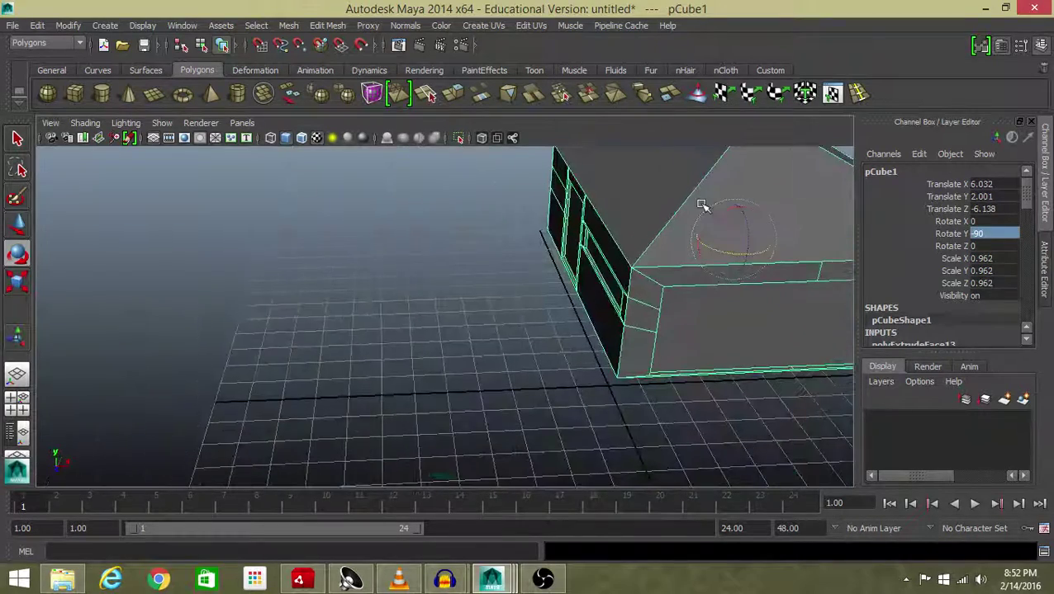
{"action": "key", "text": "ctrl+d"}
{"action": "scroll", "coordinate": [553, 289], "scroll_direction": "down", "scroll_amount": 5}
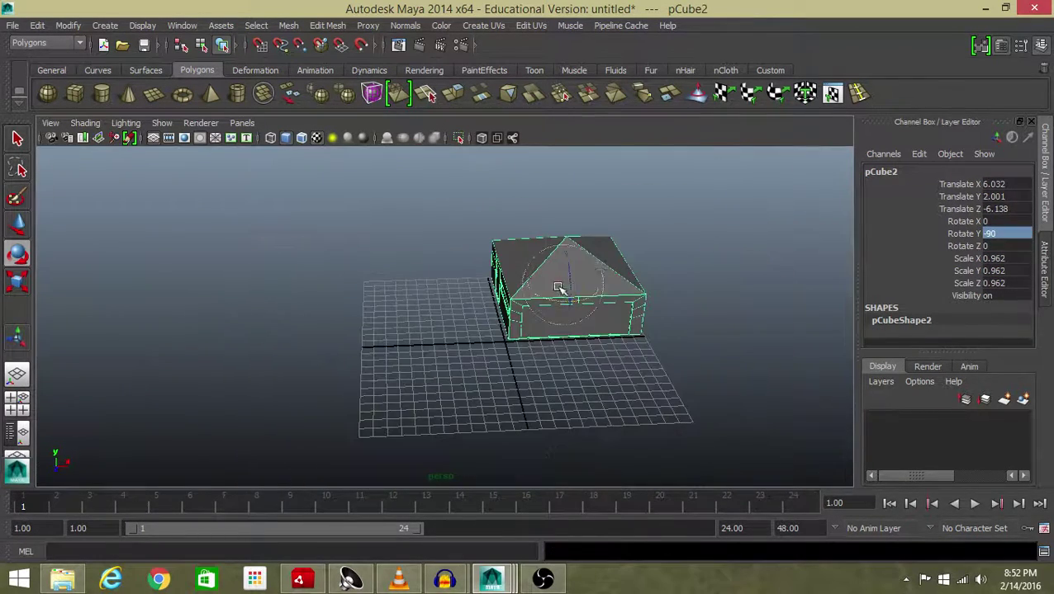
{"action": "key", "text": "w"}
{"action": "left_click_drag", "start_coordinate": [544, 363], "coordinate": [641, 385], "text": "alt"}
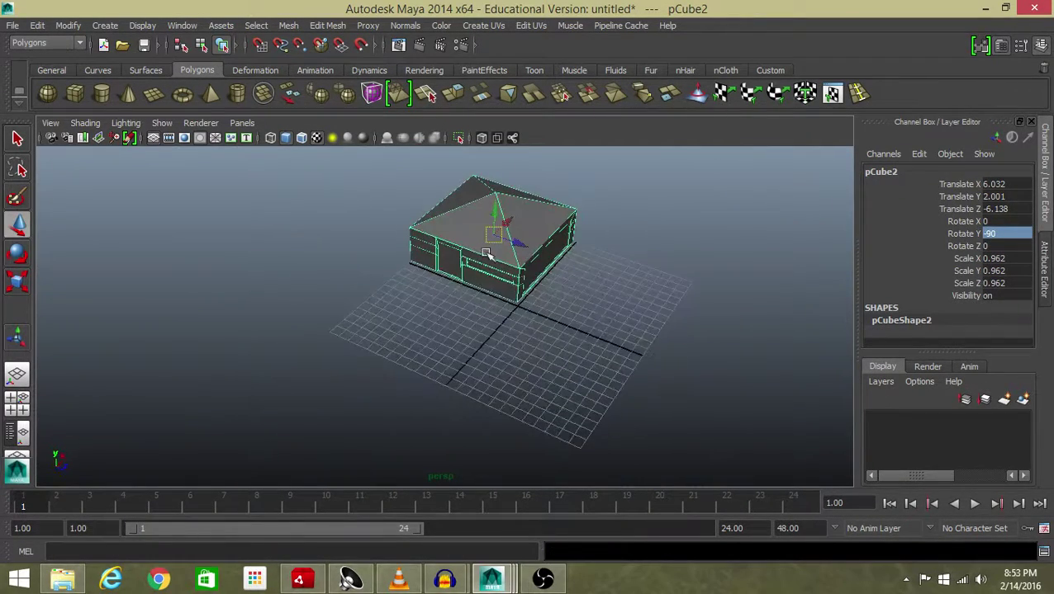
{"action": "left_click_drag", "start_coordinate": [512, 236], "coordinate": [669, 289]}
{"action": "scroll", "coordinate": [475, 271], "scroll_direction": "up", "scroll_amount": 5}
{"action": "middle_click_drag", "start_coordinate": [473, 273], "coordinate": [402, 346], "text": "alt"}
{"action": "scroll", "coordinate": [410, 331], "scroll_direction": "up", "scroll_amount": 3}
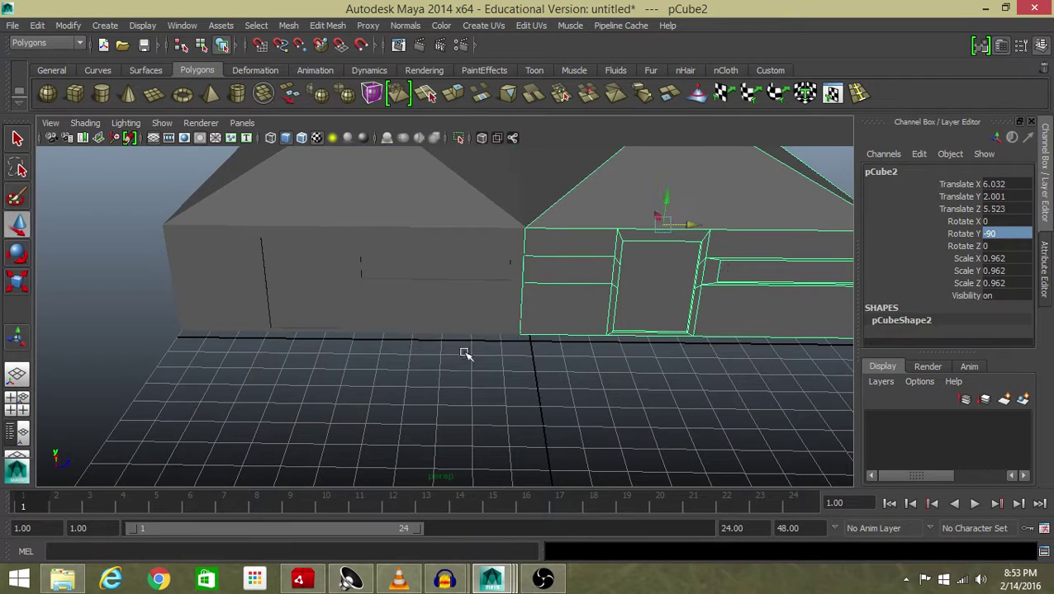
{"action": "key", "text": "ctrl+z"}
{"action": "key", "text": "ctrl+z"}
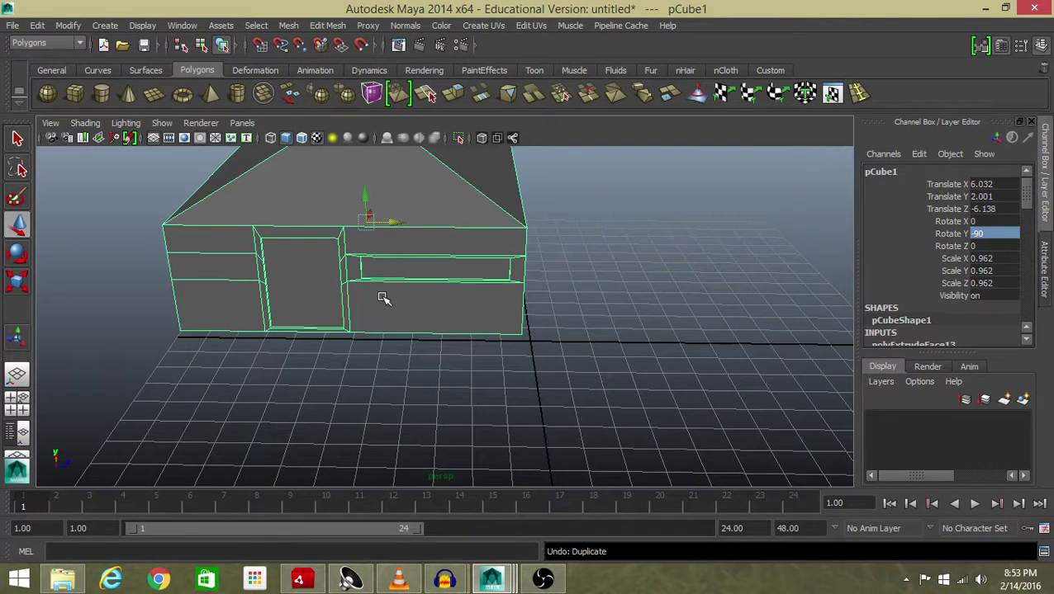
Scale the building down uniformly to about 0.656 and lower it toward the grid to a Translate Y of about 1.46.
{"action": "key", "text": "r"}
{"action": "left_click_drag", "start_coordinate": [364, 224], "coordinate": [688, 171]}
{"action": "left_click_drag", "start_coordinate": [395, 392], "coordinate": [454, 359], "text": "alt"}
{"action": "key", "text": "w"}
{"action": "key", "text": "space"}
{"action": "key", "text": "space"}
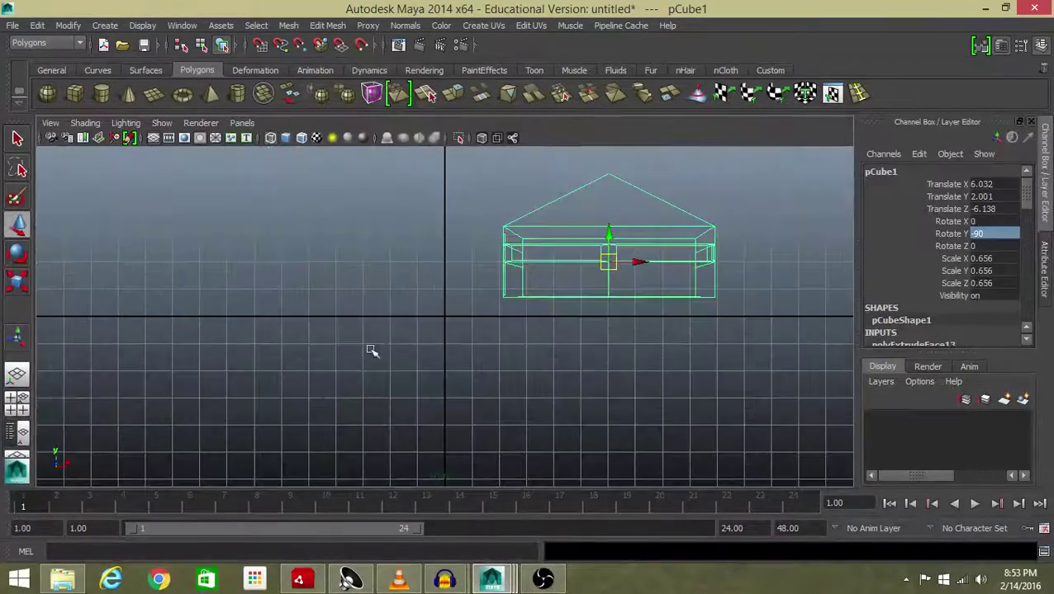
{"action": "left_click_drag", "start_coordinate": [608, 234], "coordinate": [609, 247]}
Position the building within one grid quadrant, at a Translate Z of about -6.48 and a Translate X of about 5.91.
{"action": "key", "text": "space"}
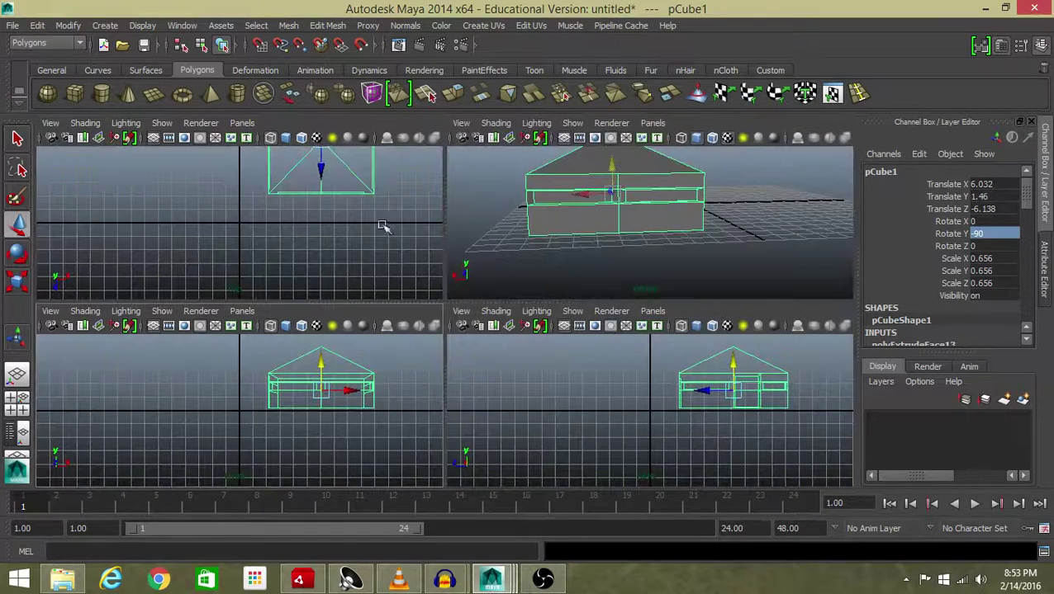
{"action": "key", "text": "space"}
{"action": "scroll", "coordinate": [478, 207], "scroll_direction": "down", "scroll_amount": 3}
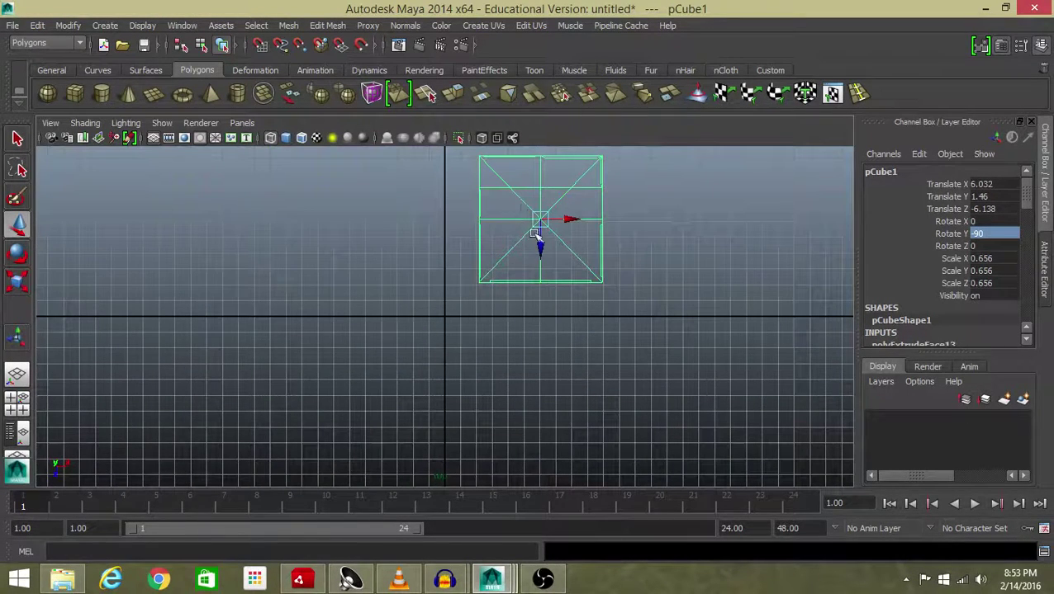
{"action": "mouse_move", "coordinate": [538, 241]}
{"action": "left_mouse_down"}
{"action": "mouse_move", "coordinate": [542, 279]}
{"action": "mouse_move", "coordinate": [542, 241]}
{"action": "mouse_move", "coordinate": [555, 247]}
{"action": "left_mouse_up"}
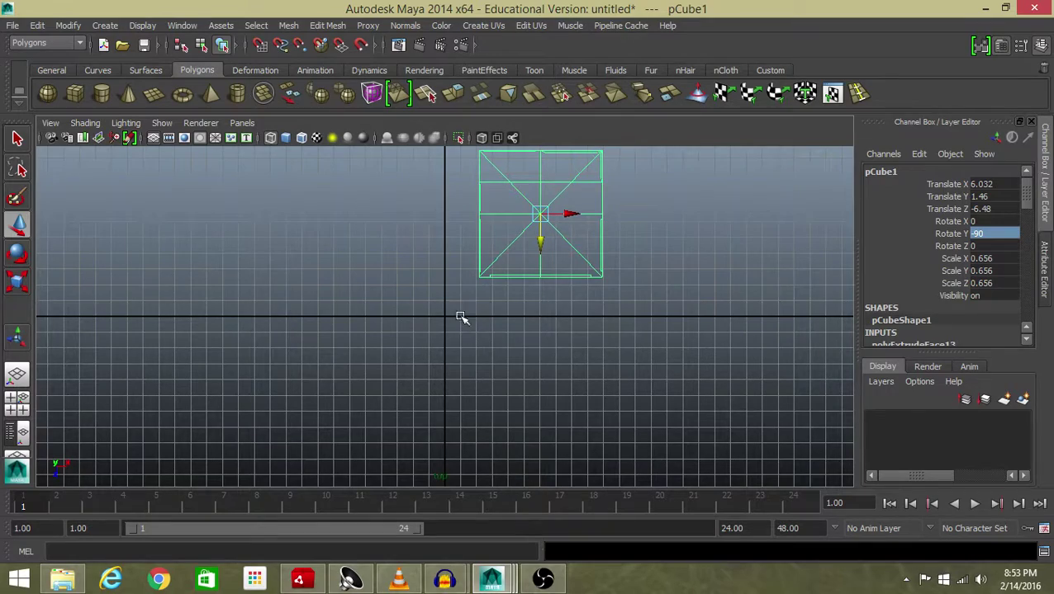
{"action": "key", "text": "space"}
{"action": "key", "text": "space"}
{"action": "left_click_drag", "start_coordinate": [347, 273], "coordinate": [363, 344], "text": "alt"}
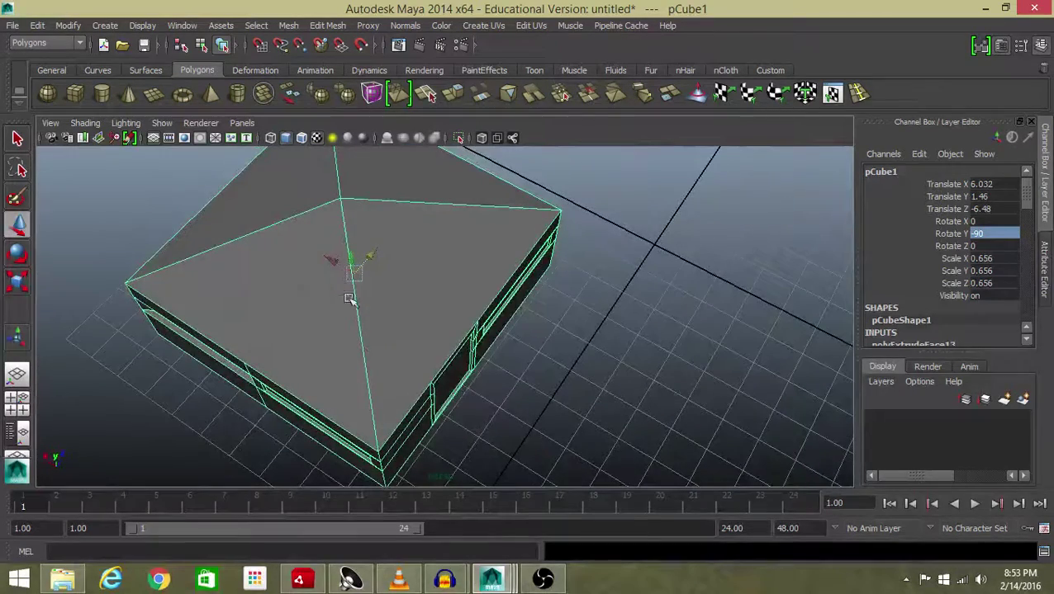
{"action": "left_click_drag", "start_coordinate": [331, 260], "coordinate": [341, 261]}
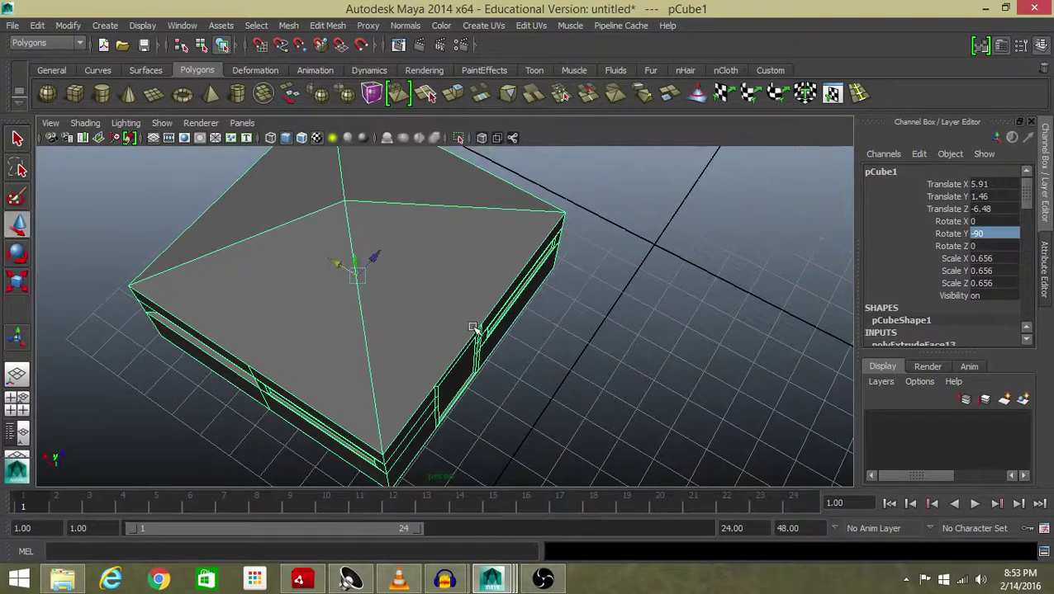
Duplicate the building and place the copy along the Z axis at a Translate Z of about 6.088.
{"action": "key", "text": "ctrl+d"}
{"action": "scroll", "coordinate": [489, 364], "scroll_direction": "down", "scroll_amount": 5}
{"action": "left_click_drag", "start_coordinate": [489, 364], "coordinate": [685, 341], "text": "alt"}
{"action": "left_click_drag", "start_coordinate": [582, 374], "coordinate": [633, 348], "text": "alt"}
Duplicate the second building in place, try a Rotate Y of 180 on the new copy, and set Rotate Y to 90.
{"action": "key", "text": "ctrl+d"}
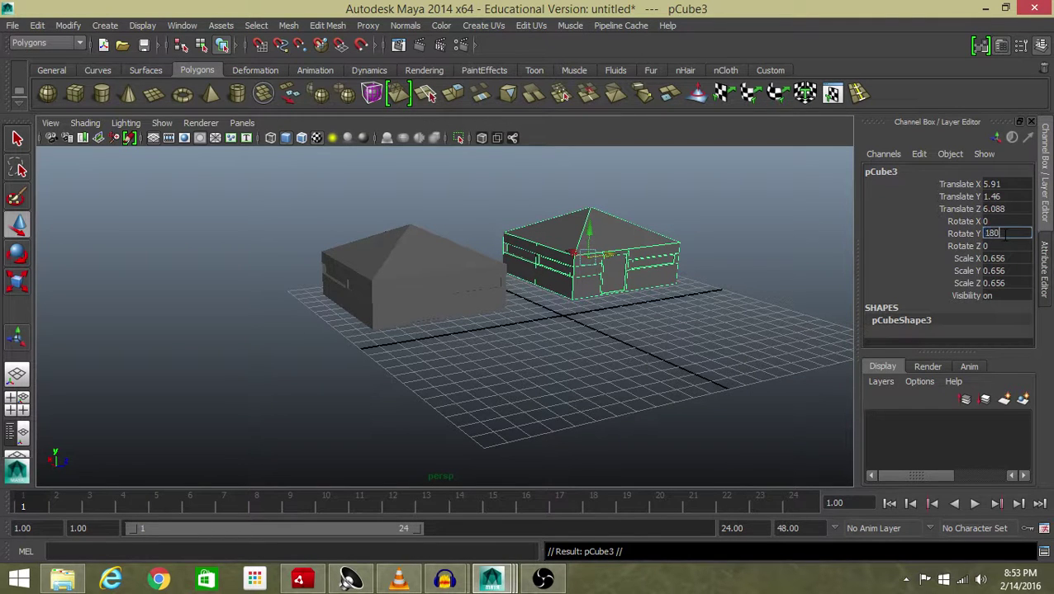
{"action": "key", "text": "Return"}
{"action": "left_click_drag", "start_coordinate": [591, 211], "coordinate": [375, 248], "text": "alt"}
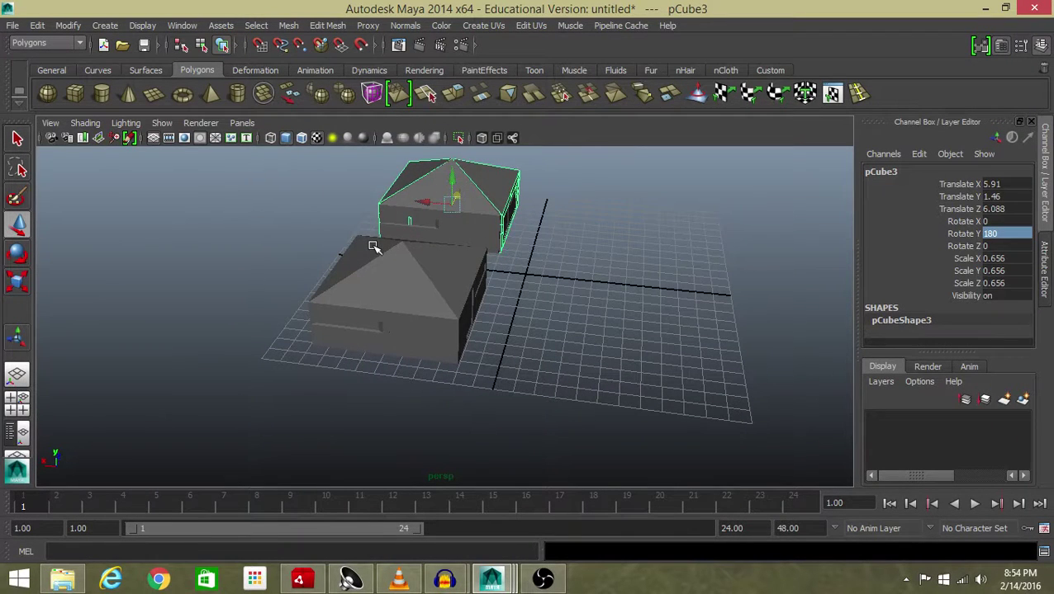
{"action": "key", "text": "1"}
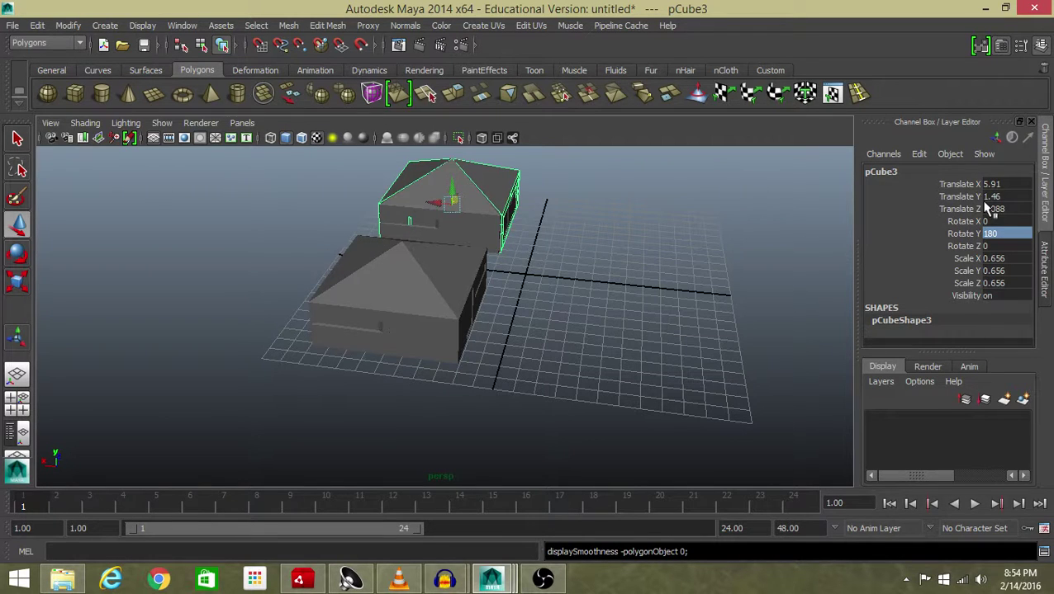
{"action": "double_click", "coordinate": [996, 235]}
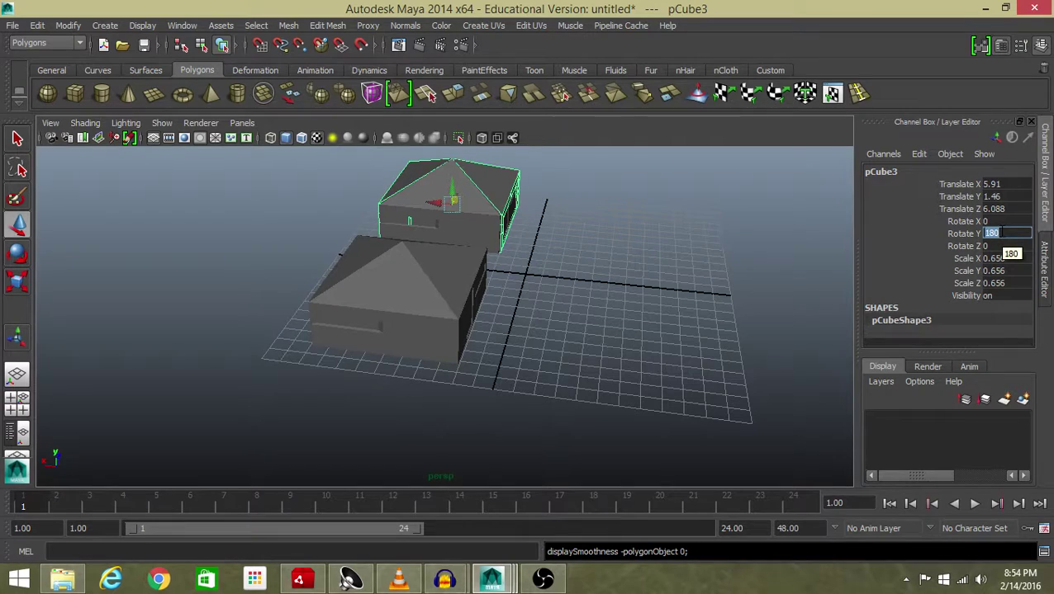
{"action": "type", "text": "90"}
{"action": "key", "text": "Return"}
Move the rotated copy along the X axis into the neighbouring quadrant, at a Translate X of about -5.739.
{"action": "left_click_drag", "start_coordinate": [760, 265], "coordinate": [583, 255], "text": "alt"}
{"action": "left_click_drag", "start_coordinate": [513, 197], "coordinate": [511, 291]}
{"action": "middle_click_drag", "start_coordinate": [510, 292], "coordinate": [580, 239], "text": "alt"}
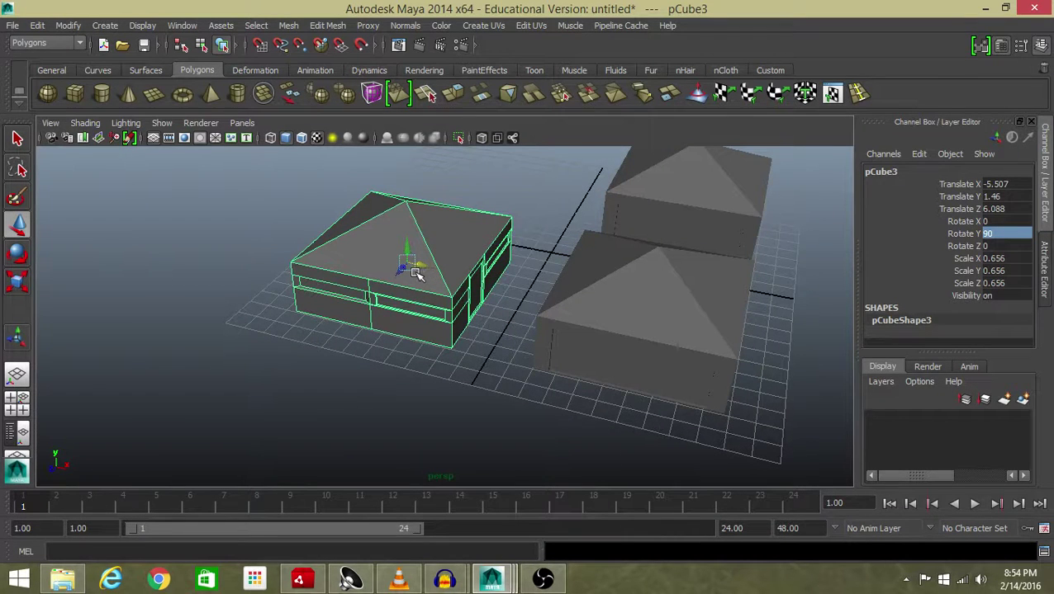
{"action": "left_click_drag", "start_coordinate": [421, 269], "coordinate": [309, 272]}
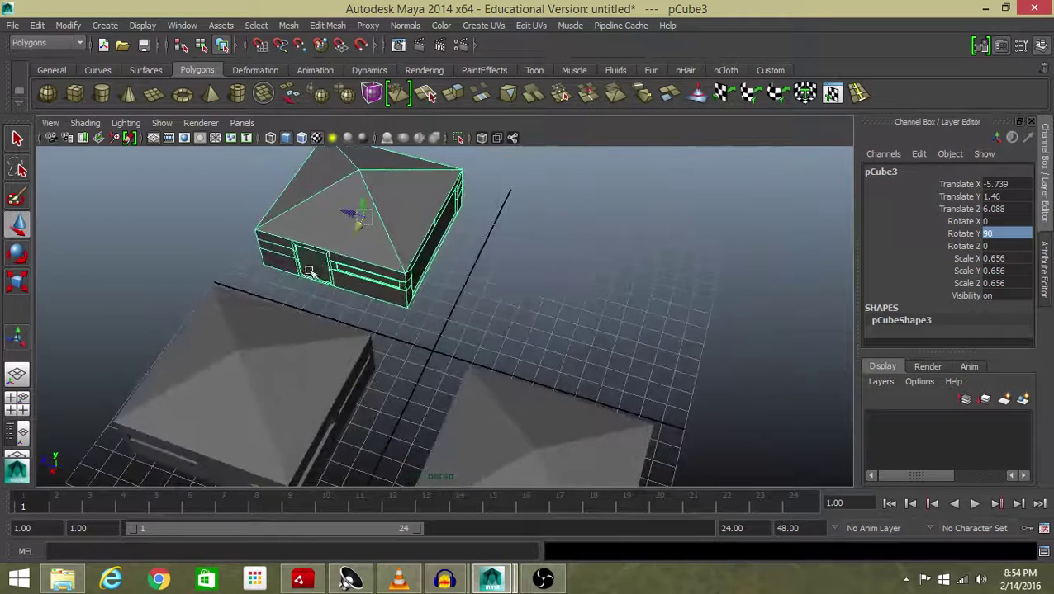
Duplicate the rotated building, move the copy into the empty quadrant at a Translate Z of about -6.153, and deselect it.
{"action": "key", "text": "ctrl+d"}
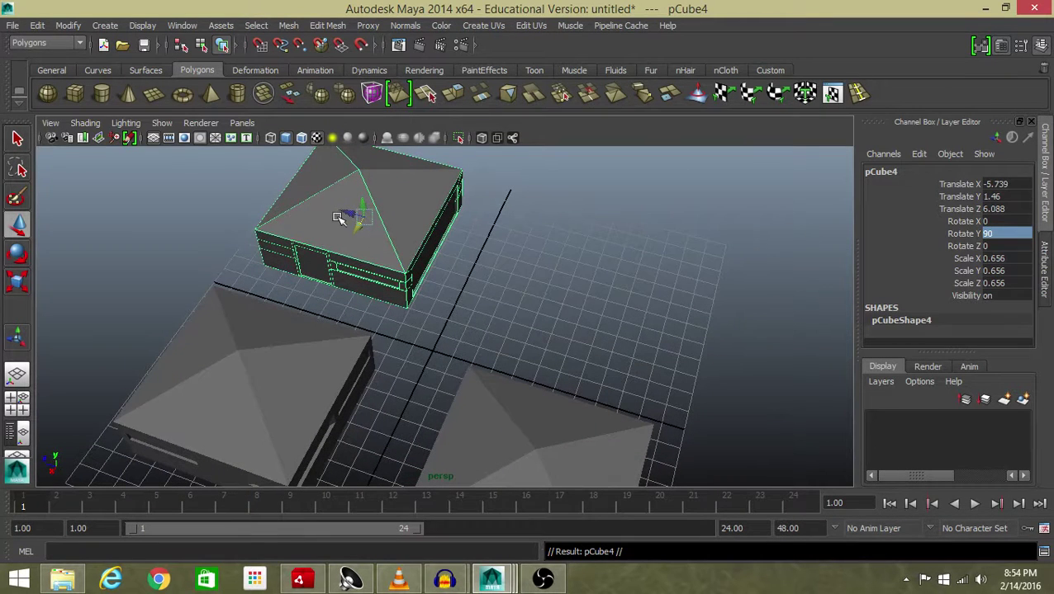
{"action": "left_click_drag", "start_coordinate": [353, 211], "coordinate": [583, 236]}
{"action": "left_click", "coordinate": [760, 329]}
{"action": "left_click_drag", "start_coordinate": [759, 330], "coordinate": [185, 395], "text": "alt"}
{"action": "left_click_drag", "start_coordinate": [602, 313], "coordinate": [339, 314], "text": "alt"}
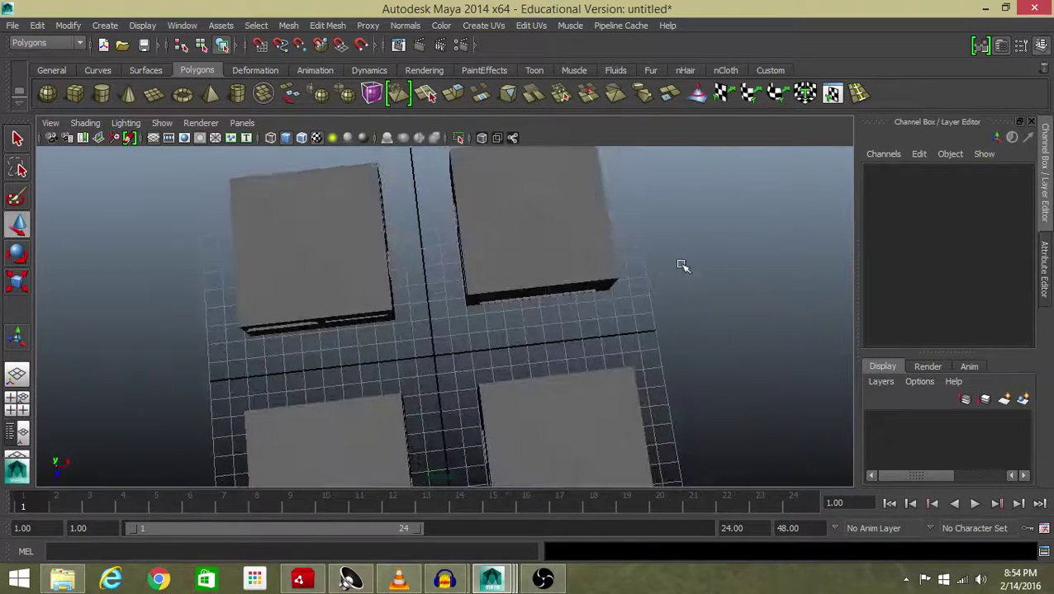
In wireframe display, draw a thin polygon cube as a base slab around the footprint of the fourth building.
{"action": "key", "text": "4"}
{"action": "left_click_drag", "start_coordinate": [495, 300], "coordinate": [476, 364], "text": "alt"}
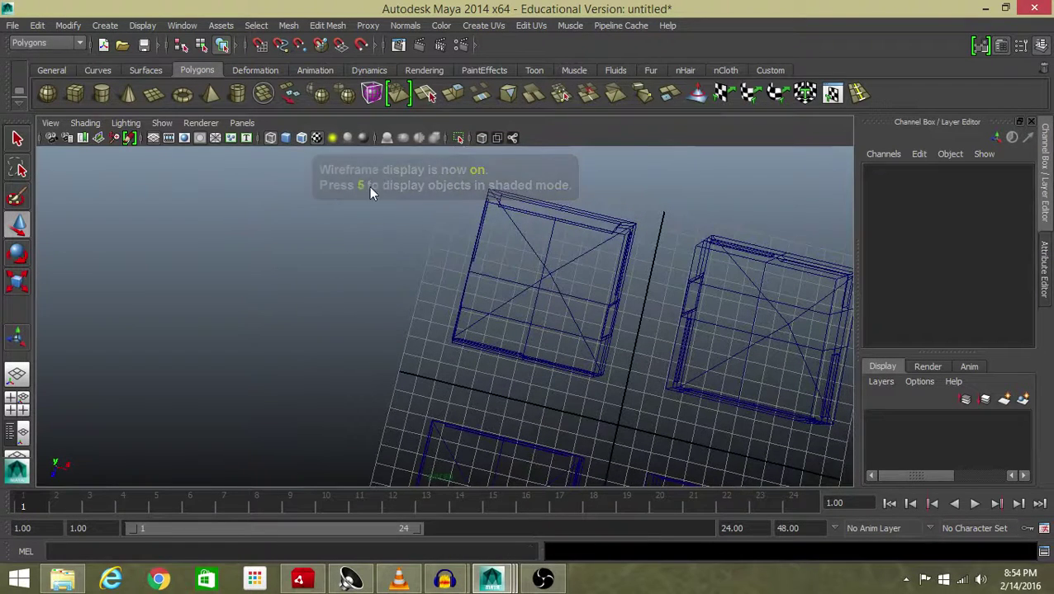
{"action": "key", "text": "4"}
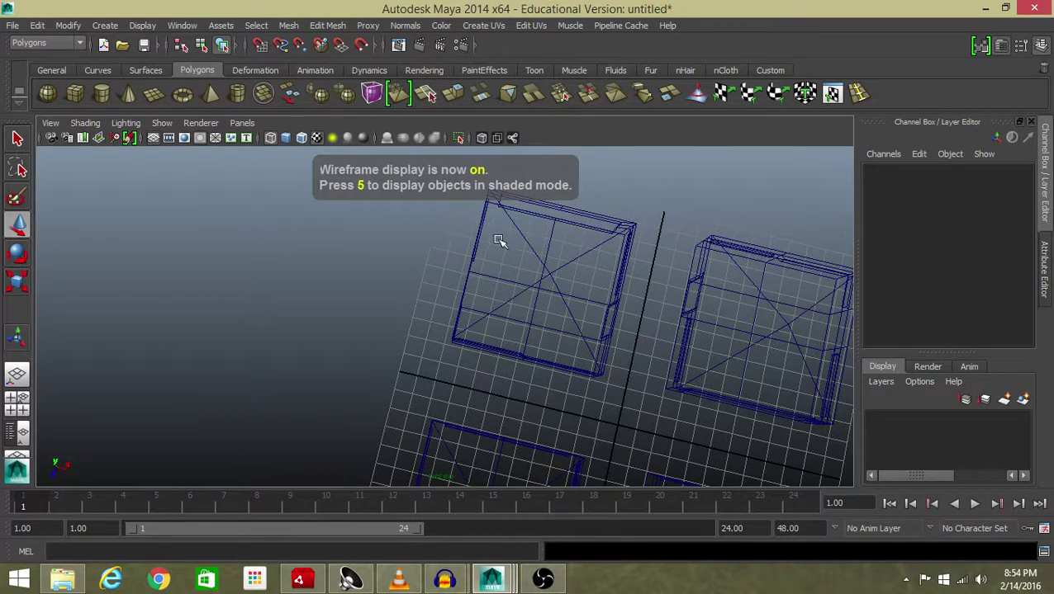
{"action": "left_click_drag", "start_coordinate": [449, 306], "coordinate": [324, 311], "text": "alt"}
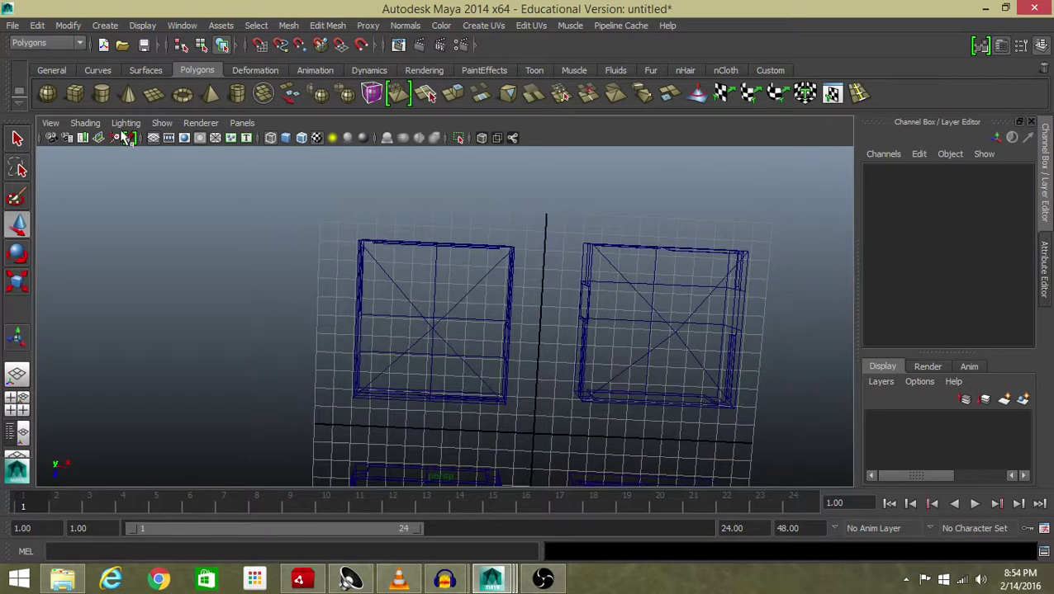
{"action": "left_click", "coordinate": [79, 91]}
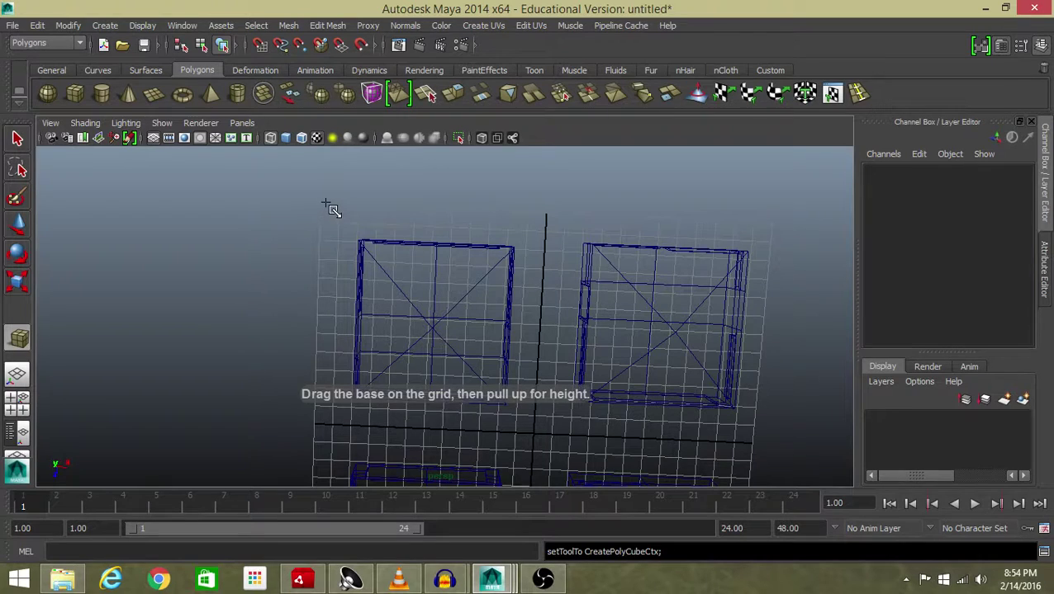
{"action": "left_click_drag", "start_coordinate": [325, 201], "coordinate": [536, 437]}
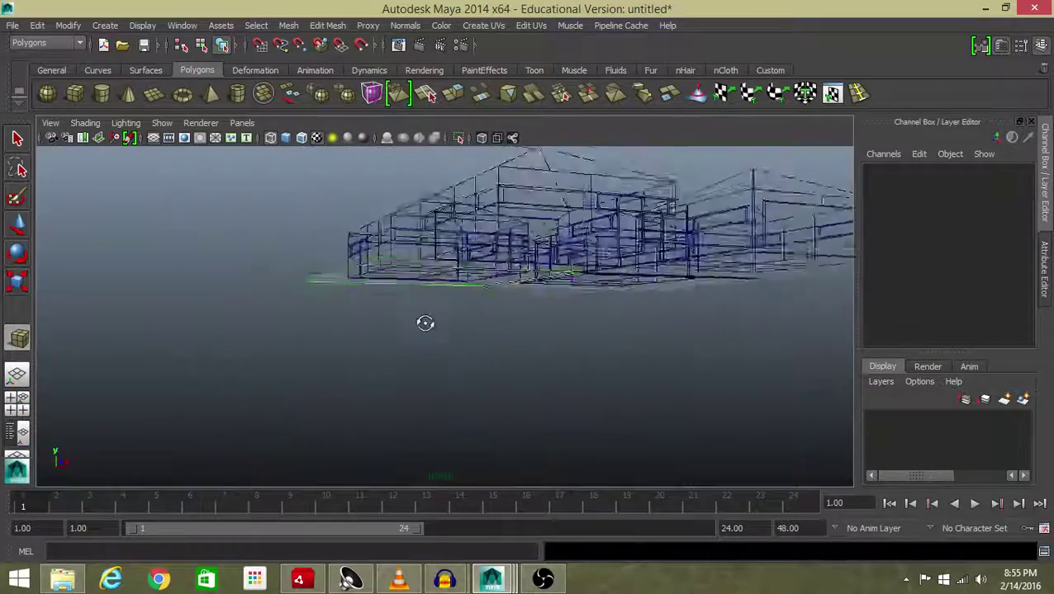
{"action": "left_click_drag", "start_coordinate": [424, 322], "coordinate": [375, 361], "text": "alt"}
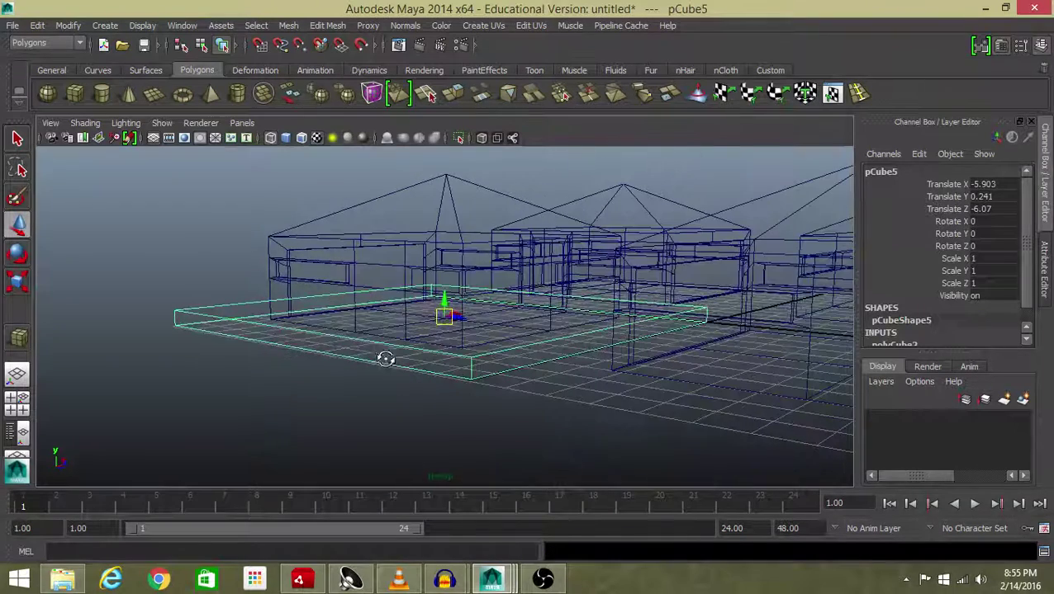
Bevel the four upper edges of the base slab with a Width of 1 and 12 Segments.
{"action": "right_click_drag", "start_coordinate": [376, 360], "coordinate": [379, 205]}
{"action": "left_click", "coordinate": [421, 349]}
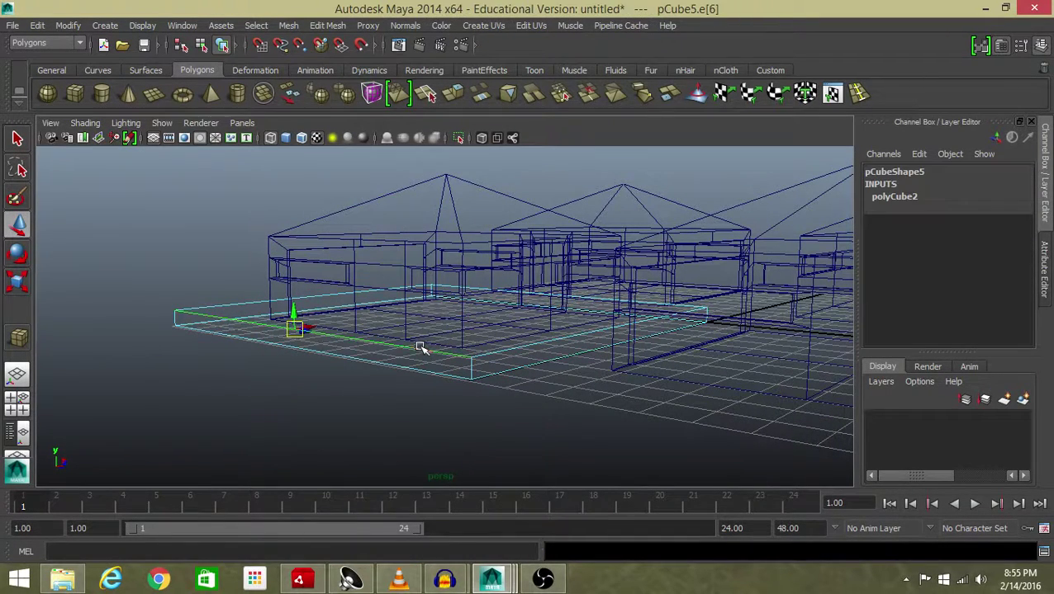
{"action": "left_click", "coordinate": [487, 358]}
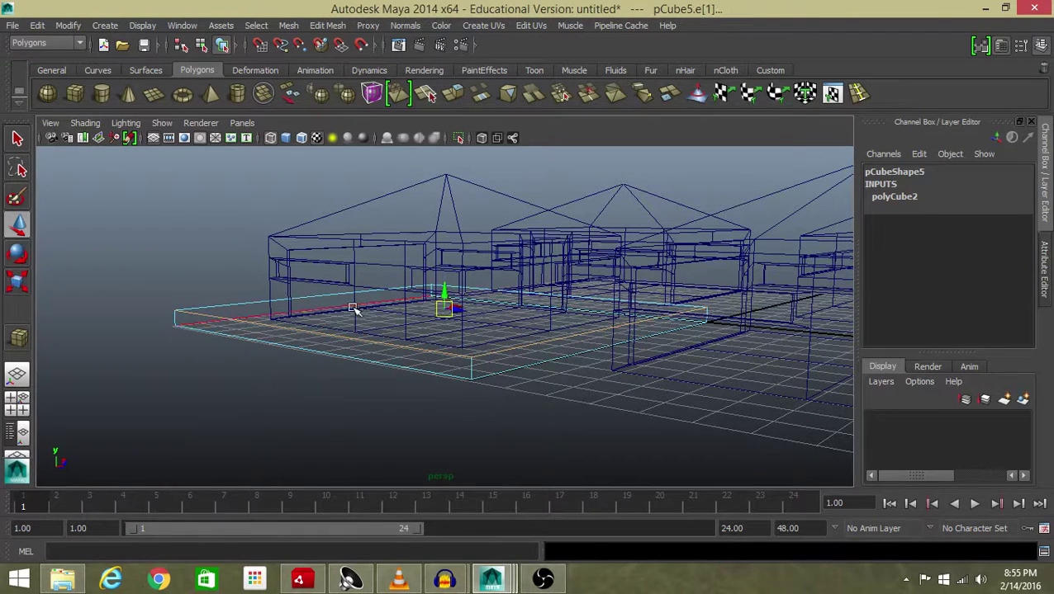
{"action": "left_click", "coordinate": [299, 300], "text": "shift"}
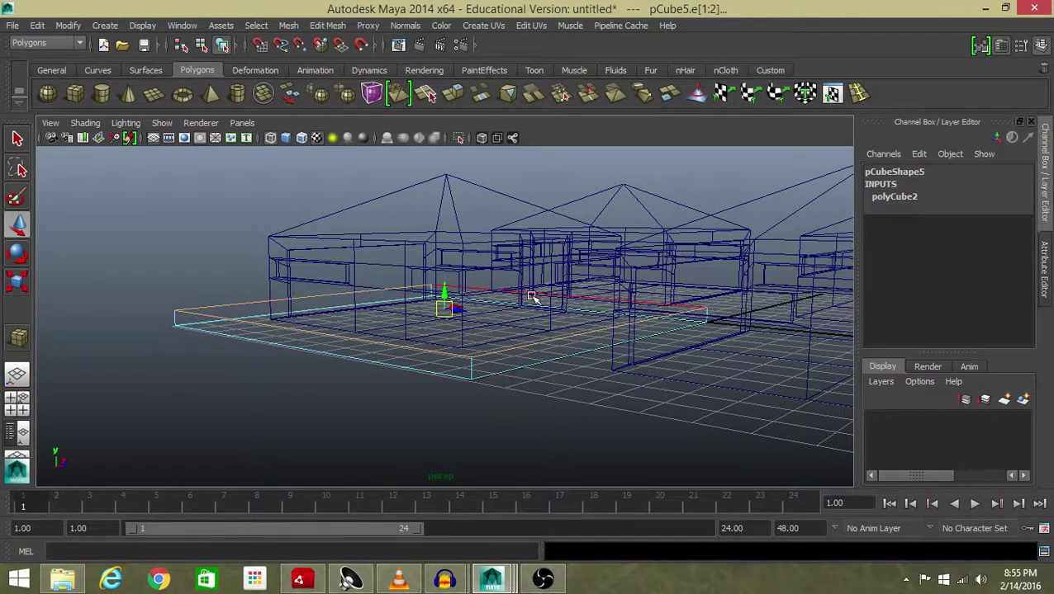
{"action": "left_click", "coordinate": [330, 26]}
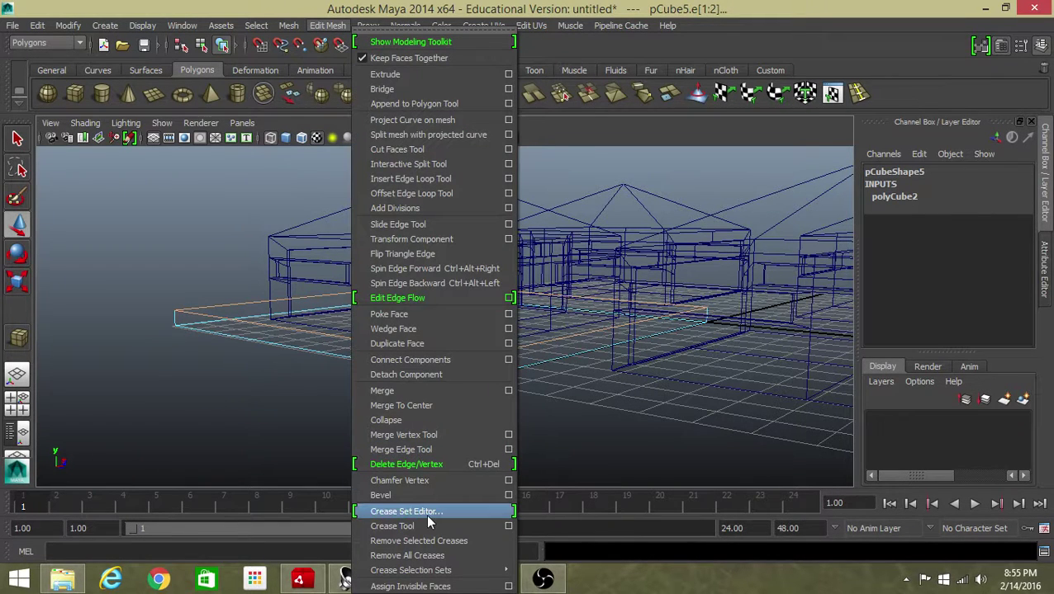
{"action": "left_click", "coordinate": [509, 495]}
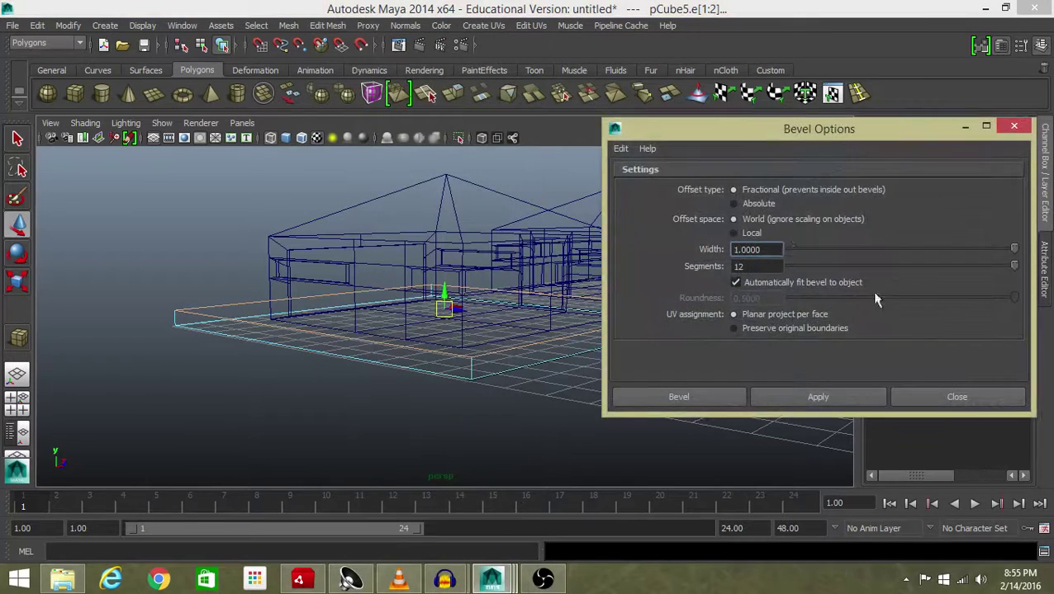
{"action": "left_click", "coordinate": [746, 267]}
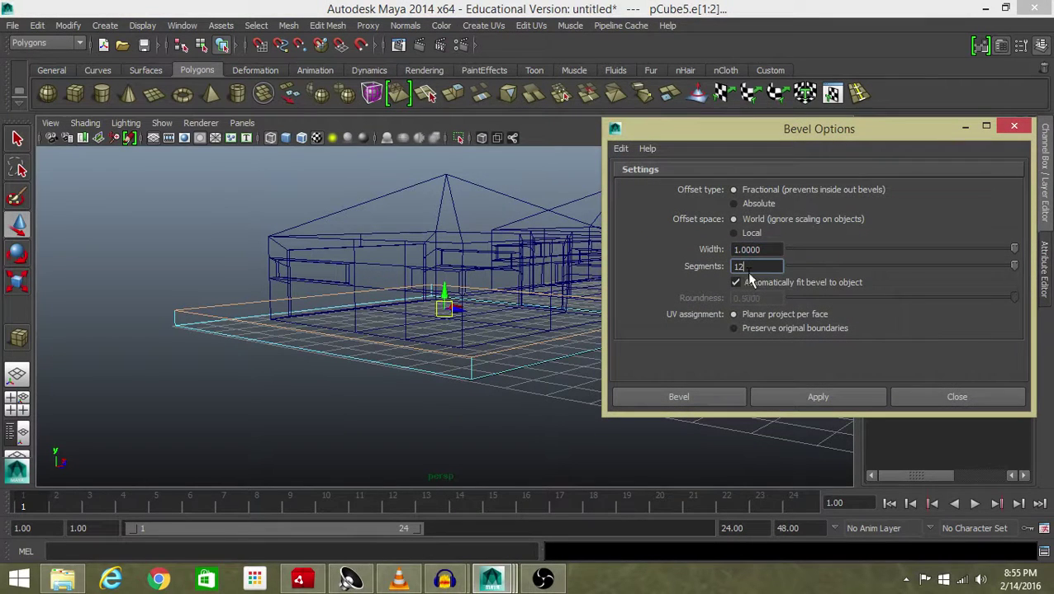
{"action": "left_click", "coordinate": [818, 400]}
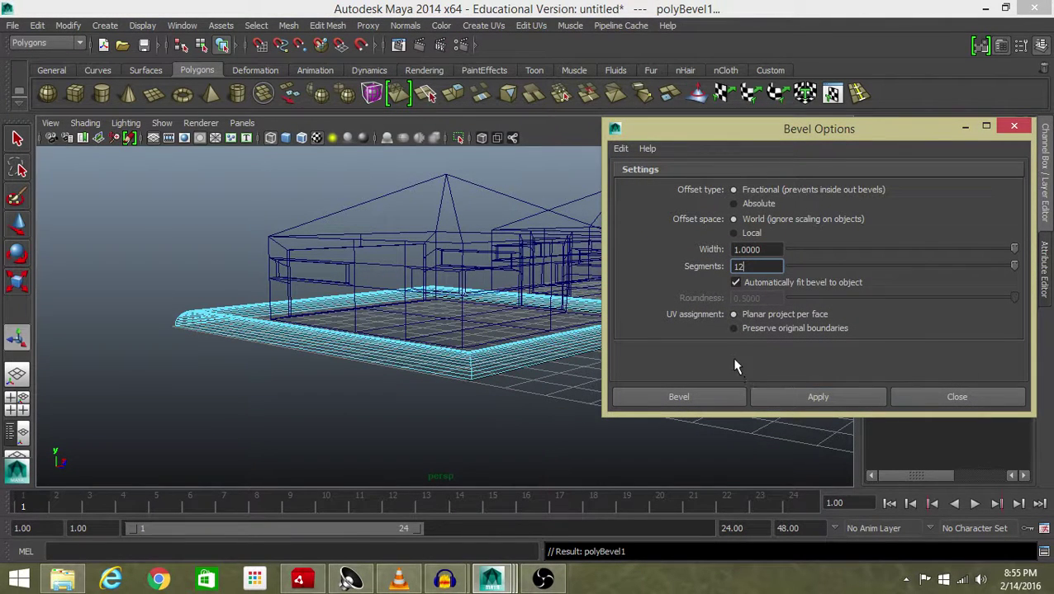
{"action": "left_click", "coordinate": [649, 395]}
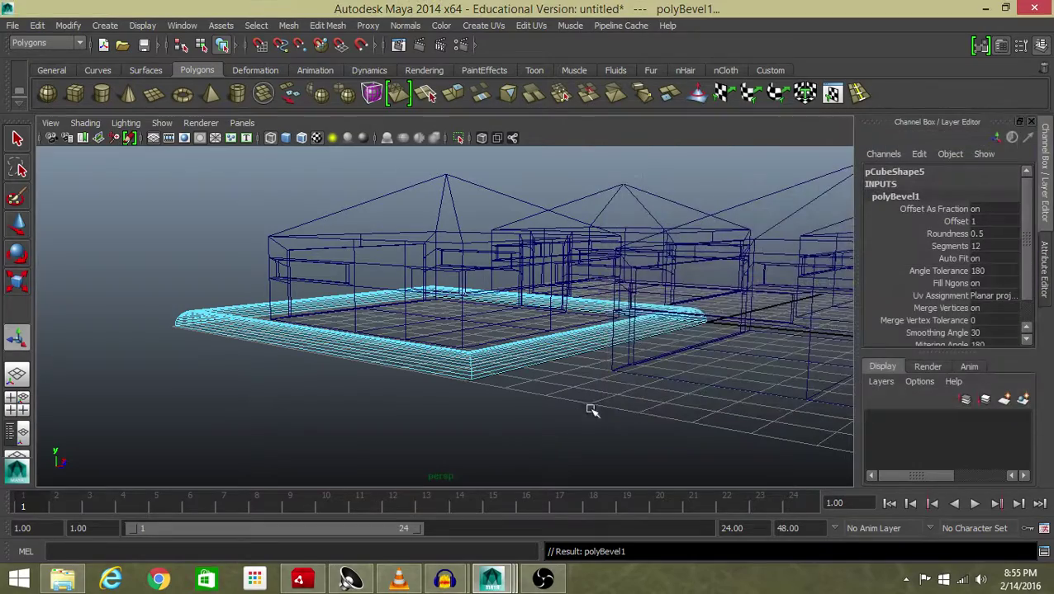
Show the scene in shaded display and return the bevelled base slab to object selection mode.
{"action": "left_click_drag", "start_coordinate": [557, 412], "coordinate": [424, 394], "text": "alt"}
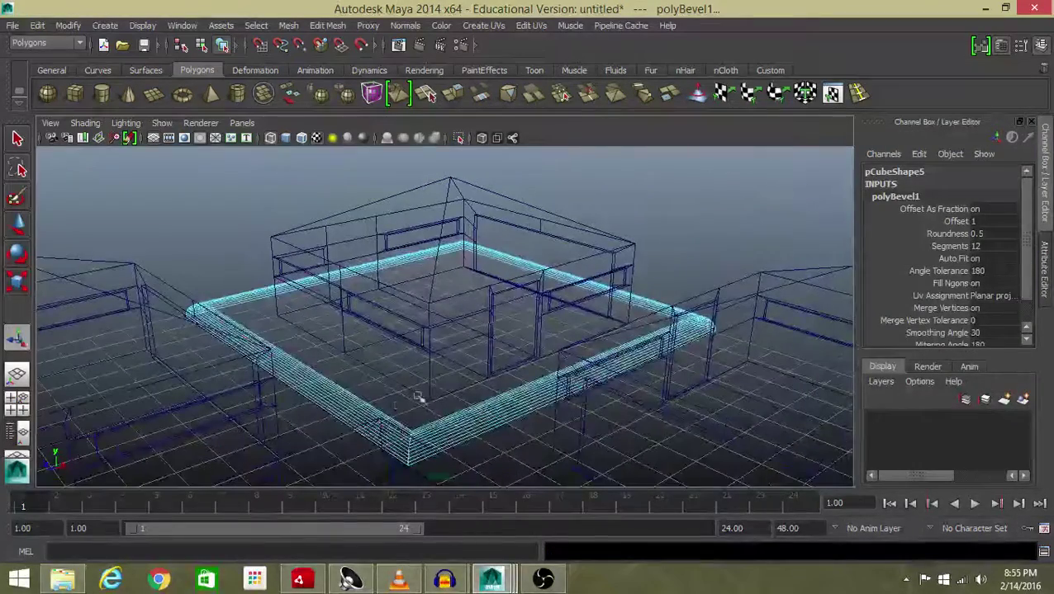
{"action": "key", "text": "6"}
{"action": "mouse_move", "coordinate": [394, 346]}
{"action": "left_mouse_down", "text": "alt"}
{"action": "mouse_move", "coordinate": [484, 325]}
{"action": "mouse_move", "coordinate": [604, 323]}
{"action": "mouse_move", "coordinate": [501, 347]}
{"action": "mouse_move", "coordinate": [146, 343]}
{"action": "mouse_move", "coordinate": [165, 341]}
{"action": "left_mouse_up", "text": "alt"}
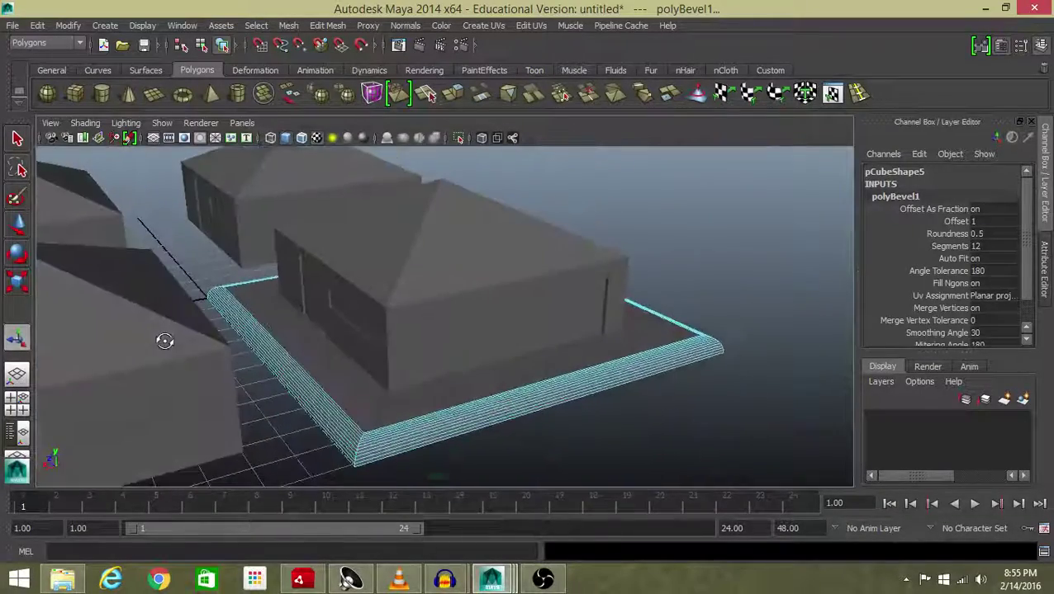
{"action": "left_click", "coordinate": [755, 427]}
{"action": "key", "text": "F11"}
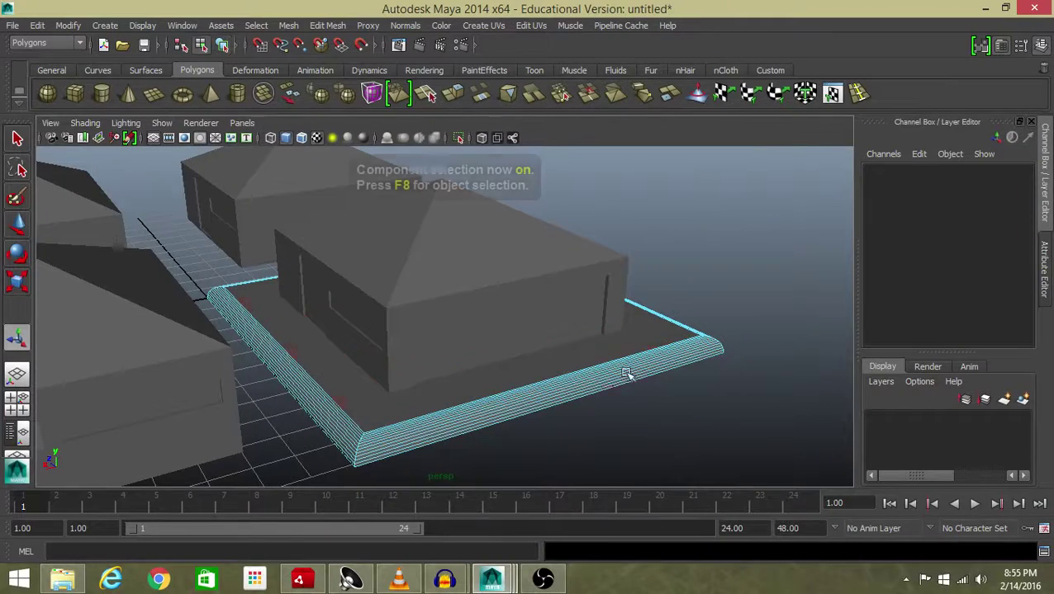
{"action": "left_click", "coordinate": [570, 359]}
{"action": "key", "text": "F8"}
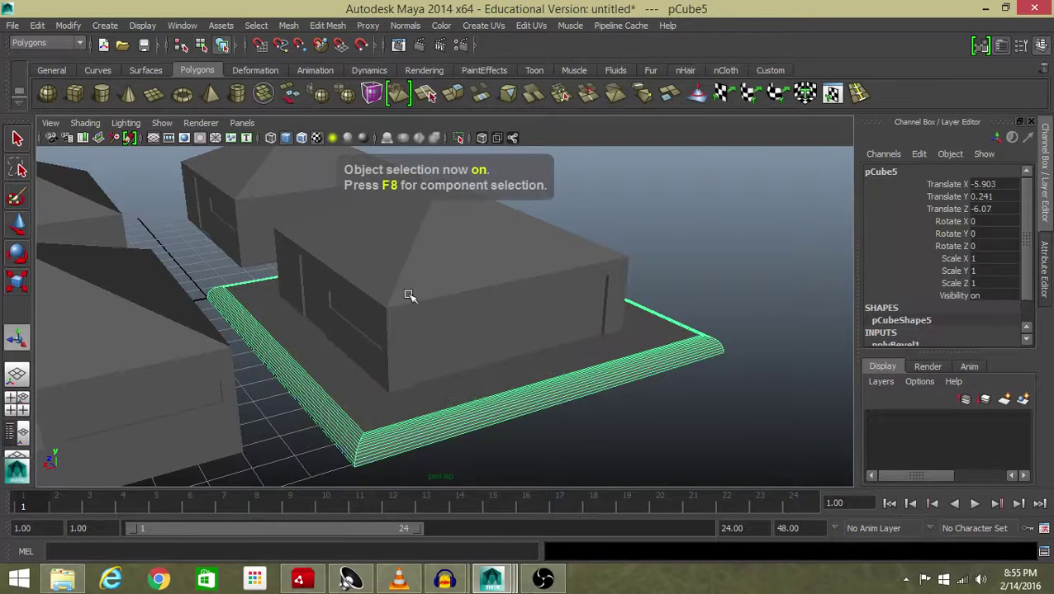
In the front view, select all four buildings and raise them together onto the slab's top surface, at a Translate Y of 1.829, and deselect them.
{"action": "left_click", "coordinate": [413, 299]}
{"action": "key", "text": "w"}
{"action": "key", "text": "space"}
{"action": "key", "text": "space"}
{"action": "scroll", "coordinate": [289, 272], "scroll_direction": "up", "scroll_amount": 4}
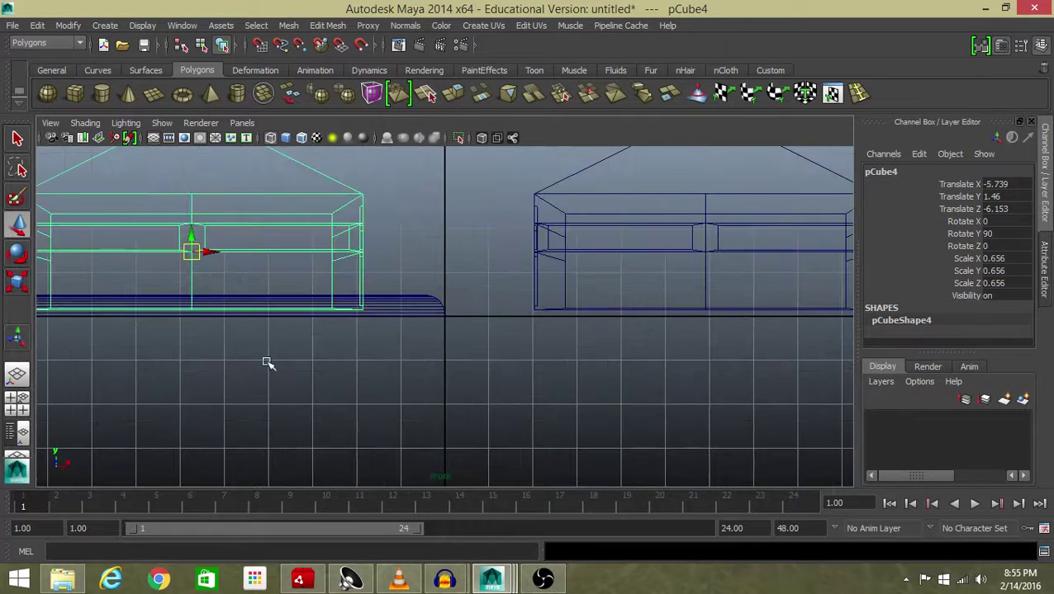
{"action": "middle_click_drag", "start_coordinate": [266, 364], "coordinate": [394, 359], "text": "alt"}
{"action": "left_click", "coordinate": [437, 210]}
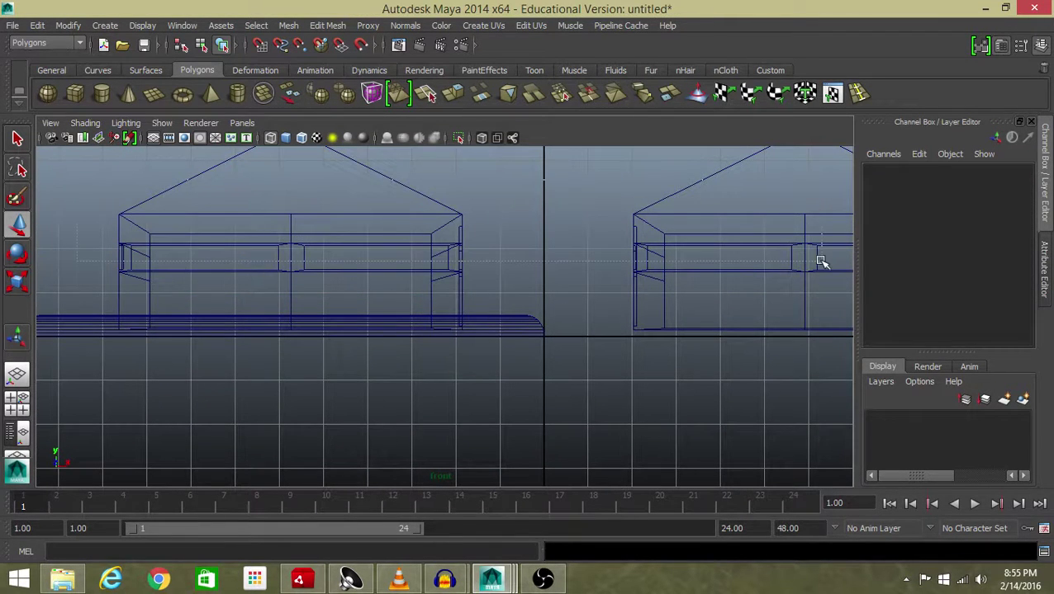
{"action": "left_click", "coordinate": [185, 212]}
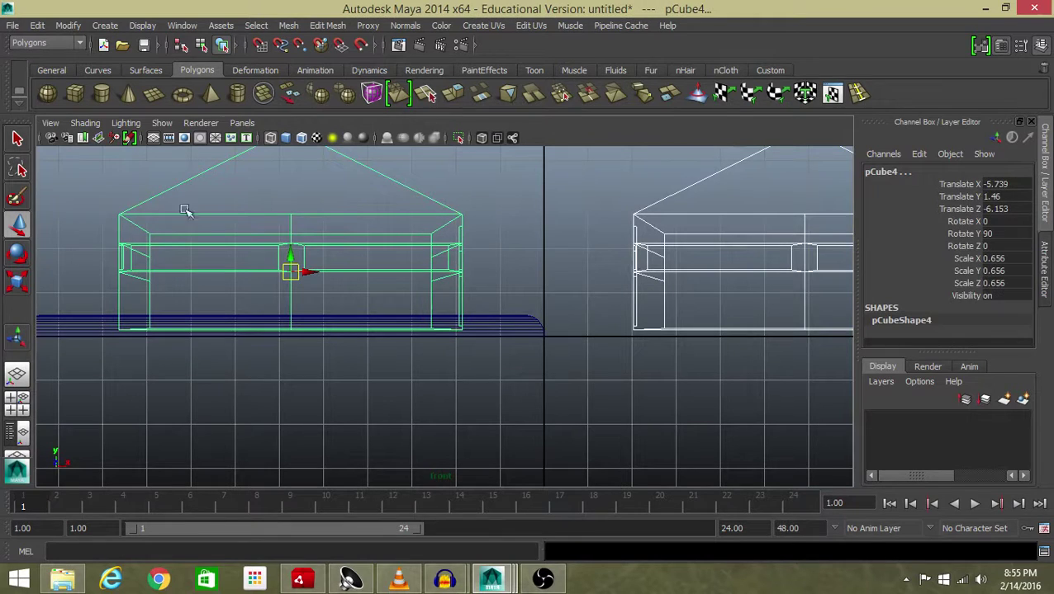
{"action": "left_click", "coordinate": [299, 245]}
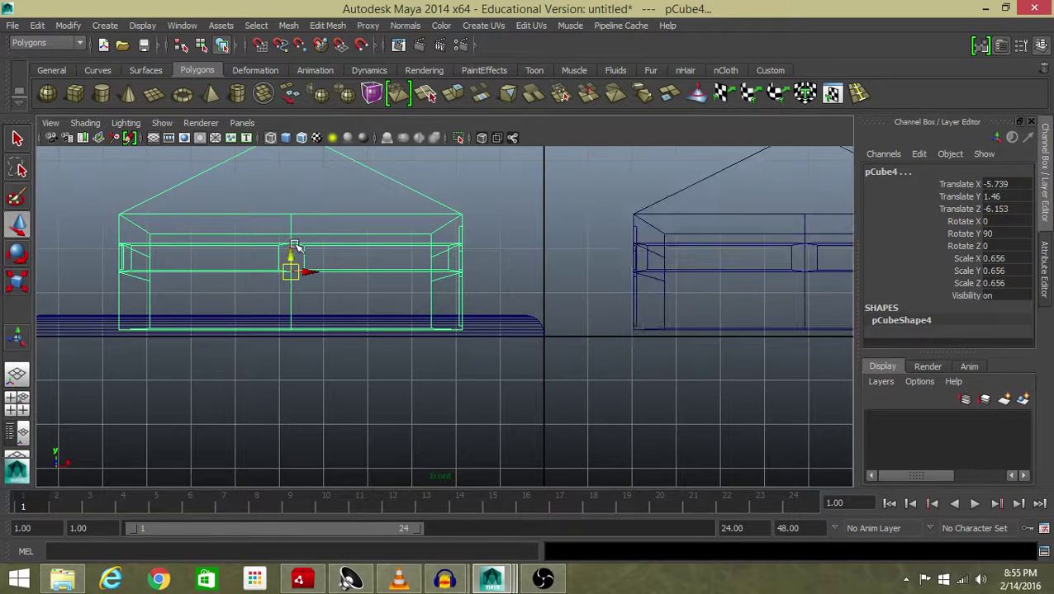
{"action": "left_click", "coordinate": [80, 194]}
{"action": "left_click_drag", "start_coordinate": [716, 252], "coordinate": [833, 249]}
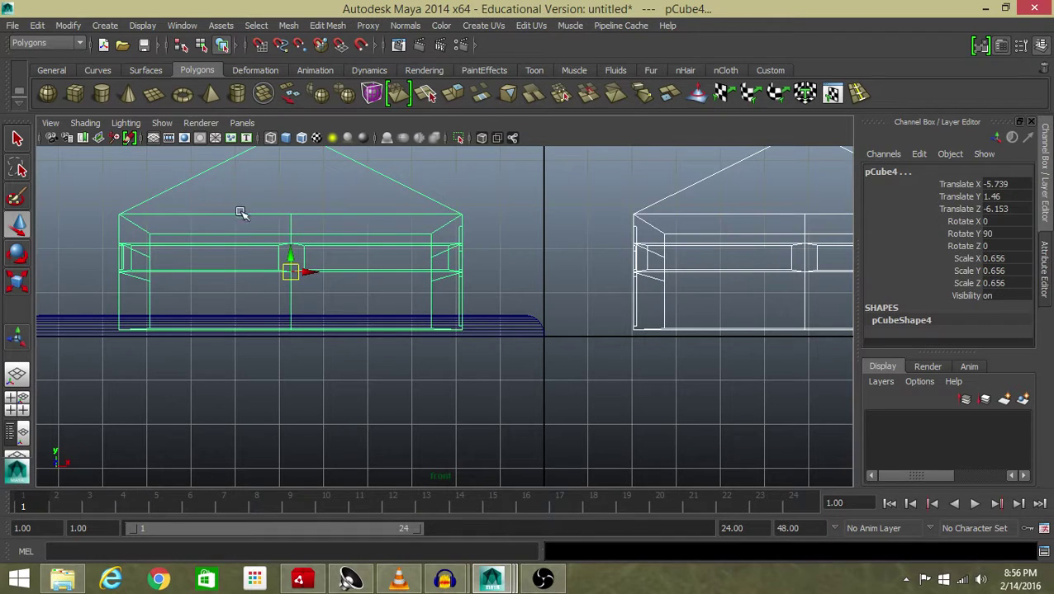
{"action": "left_click_drag", "start_coordinate": [290, 256], "coordinate": [311, 239]}
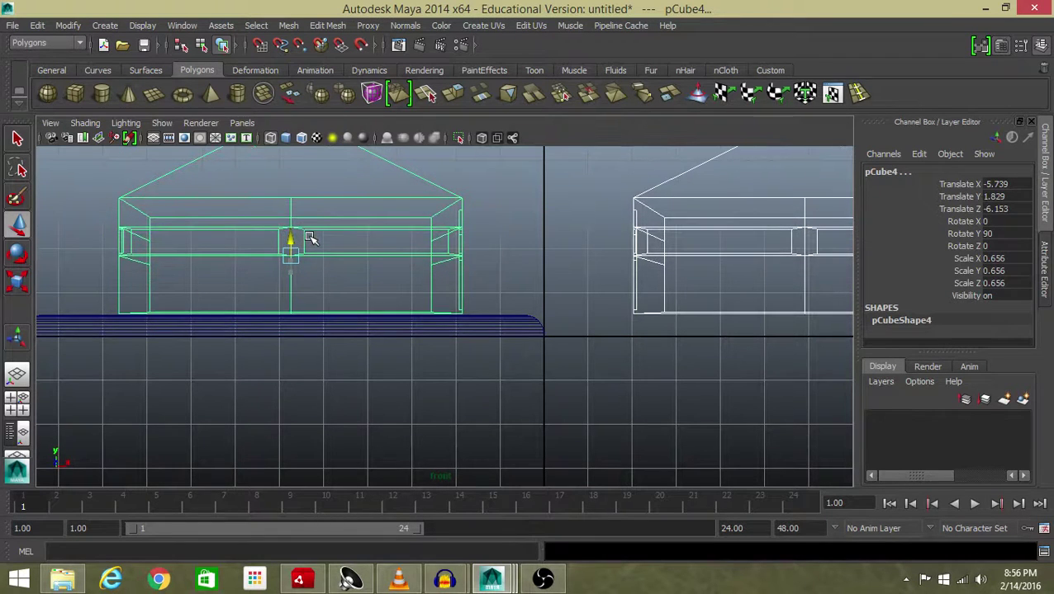
{"action": "key", "text": "space"}
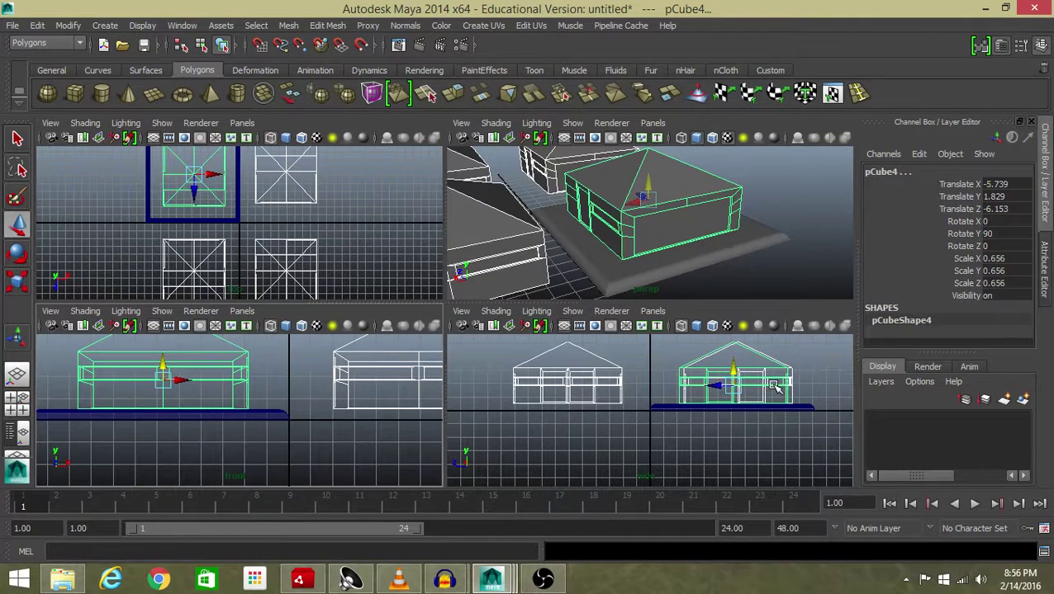
{"action": "key", "text": "space"}
{"action": "key", "text": "space"}
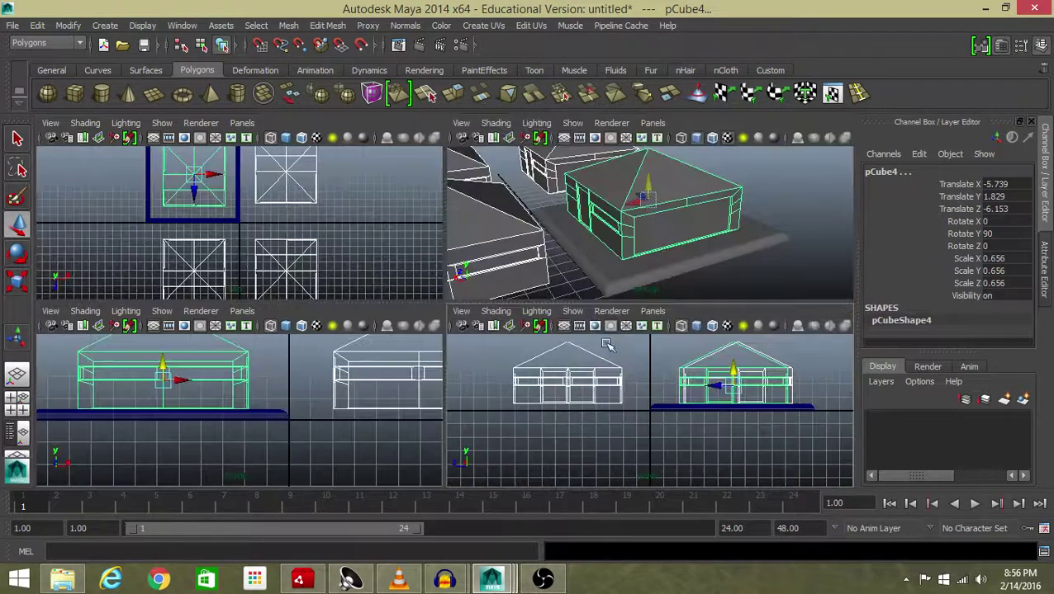
{"action": "key", "text": "space"}
{"action": "left_click", "coordinate": [690, 271]}
Duplicate the bevelled base slab and move the copy along X under the neighbouring building, at a Translate X of about 5.786.
{"action": "left_click_drag", "start_coordinate": [723, 280], "coordinate": [510, 382], "text": "alt"}
{"action": "left_click", "coordinate": [509, 382]}
{"action": "key", "text": "ctrl+d"}
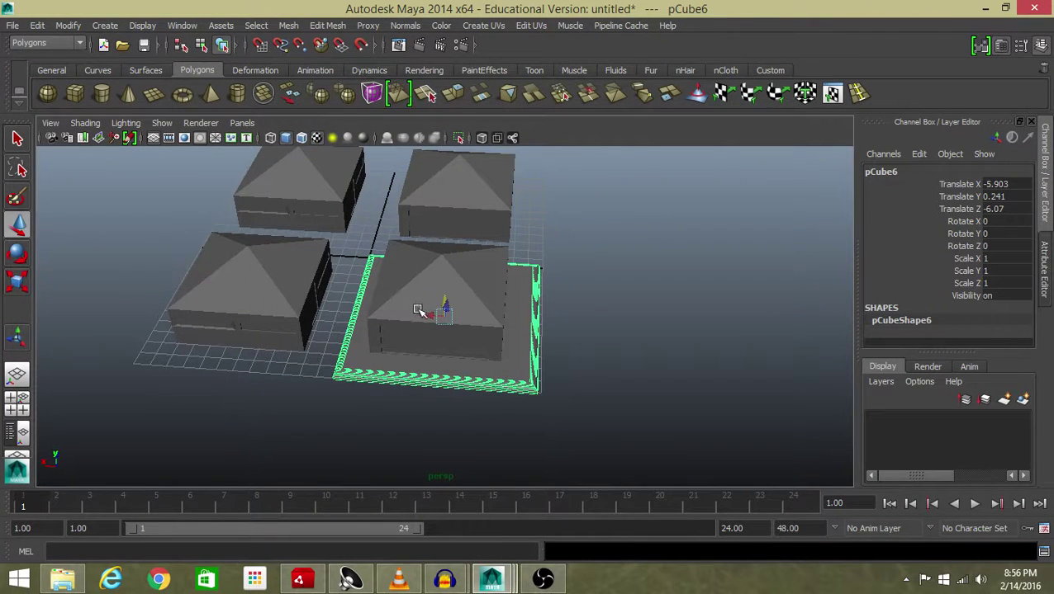
{"action": "left_click_drag", "start_coordinate": [425, 317], "coordinate": [244, 286]}
In the top view, duplicate both base slabs, move the copies under the other two buildings at a Translate Z of about 5.935, and deselect them.
{"action": "key", "text": "space"}
{"action": "key", "text": "space"}
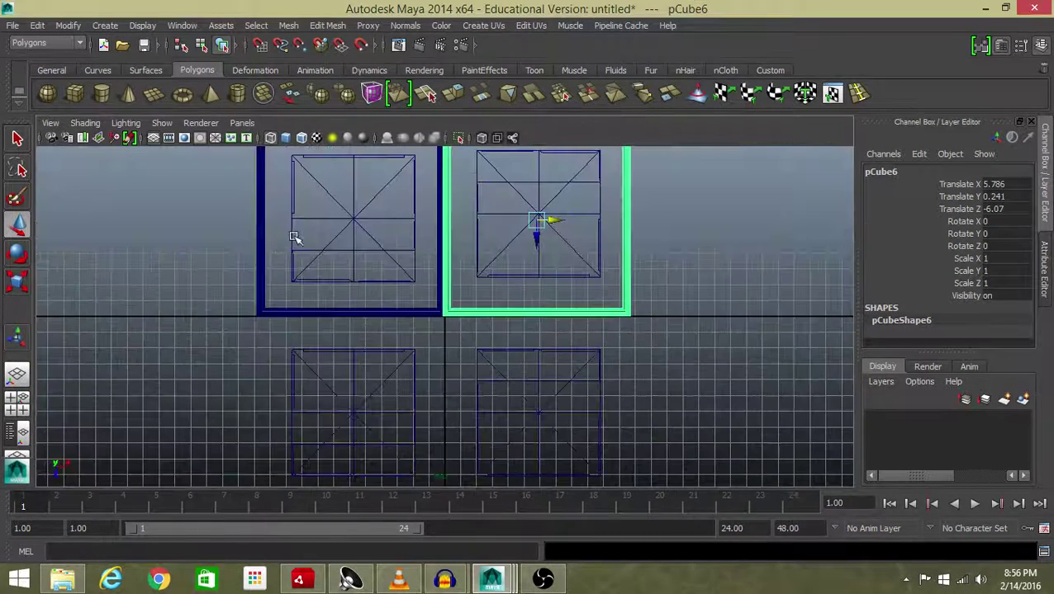
{"action": "left_click_drag", "start_coordinate": [220, 302], "coordinate": [667, 332]}
{"action": "key", "text": "ctrl+d"}
{"action": "left_click_drag", "start_coordinate": [541, 252], "coordinate": [564, 444]}
{"action": "key", "text": "space"}
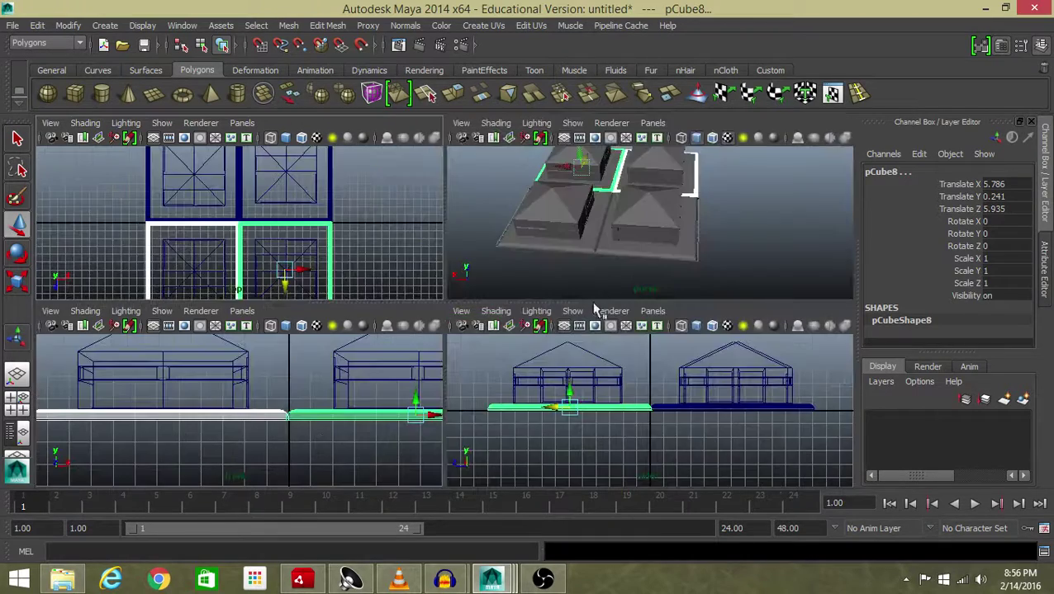
{"action": "key", "text": "space"}
{"action": "left_click", "coordinate": [569, 346]}
{"action": "left_click_drag", "start_coordinate": [570, 346], "coordinate": [42, 345], "text": "alt"}
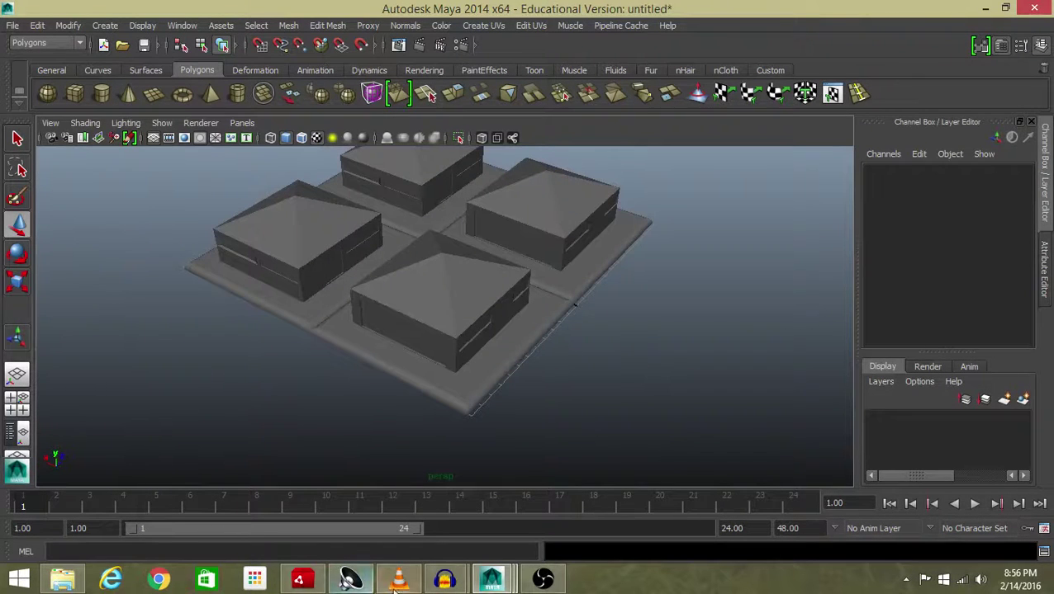
{"action": "left_click", "coordinate": [532, 582]}
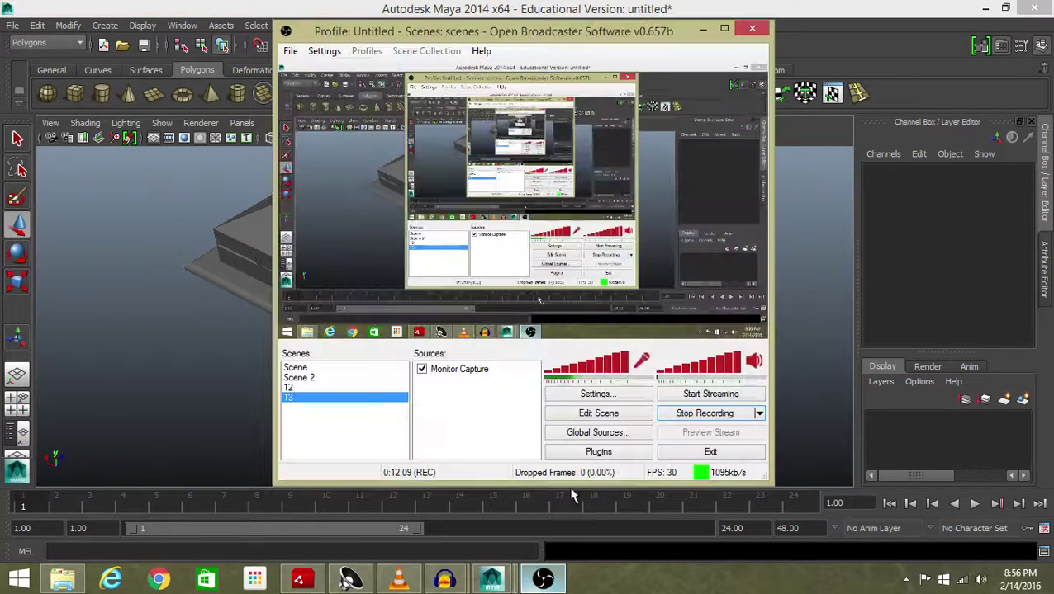